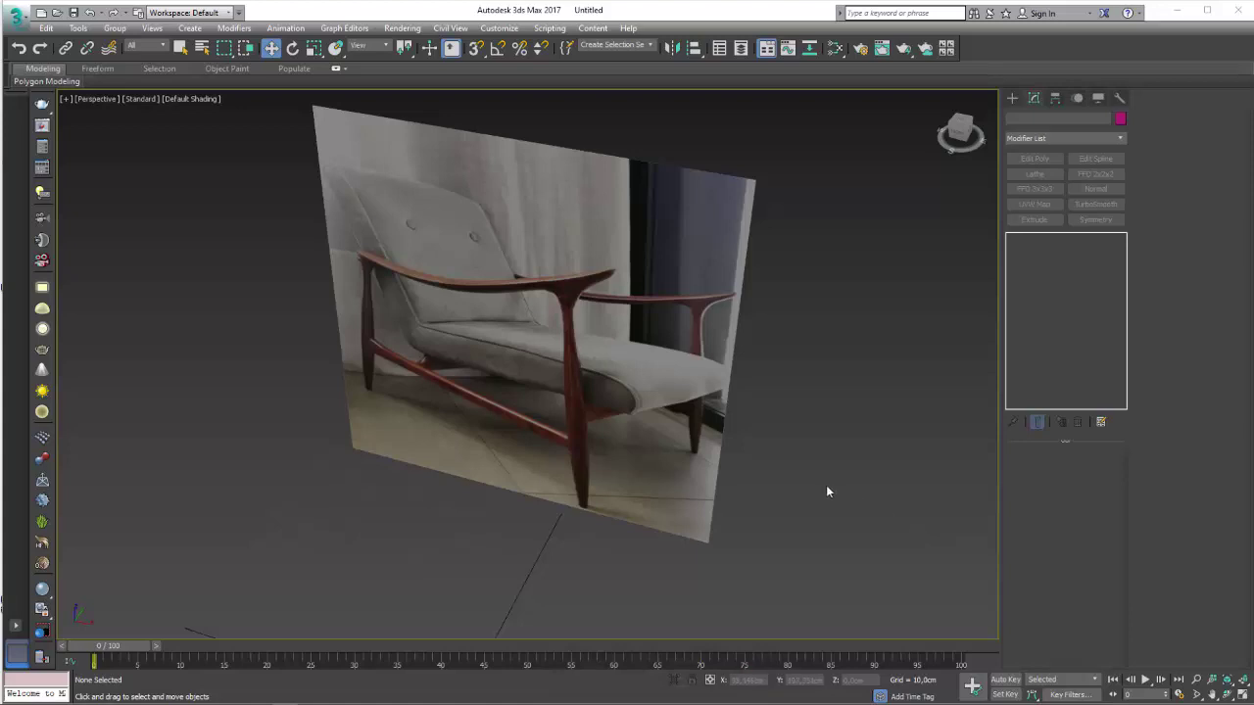
Step: Select the chair photo plane and frame it squarely, zoomed out, in the Perspective view
mouse_move(714, 525)
alt+middle_down()
mouse_move(613, 358)
mouse_move(743, 405)
mouse_move(708, 434)
mouse_move(665, 421)
alt+middle_up()
click(612, 358)
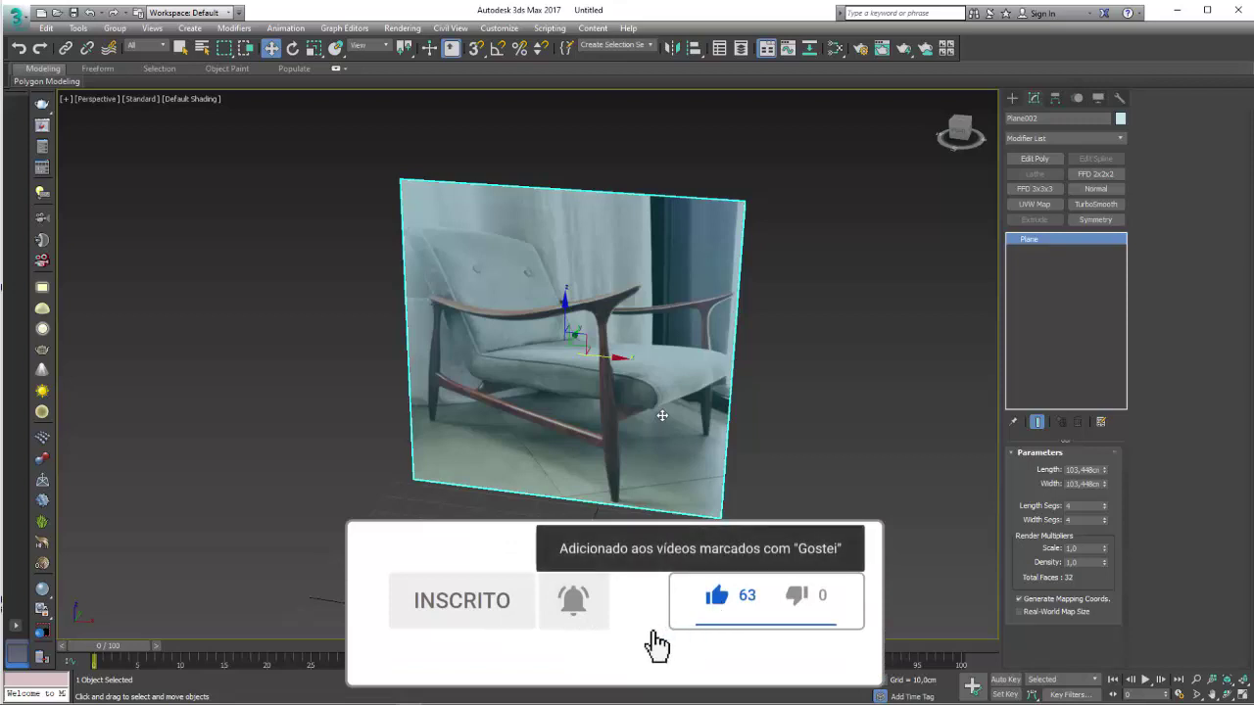
alt+middle_drag(660, 414, 641, 530)
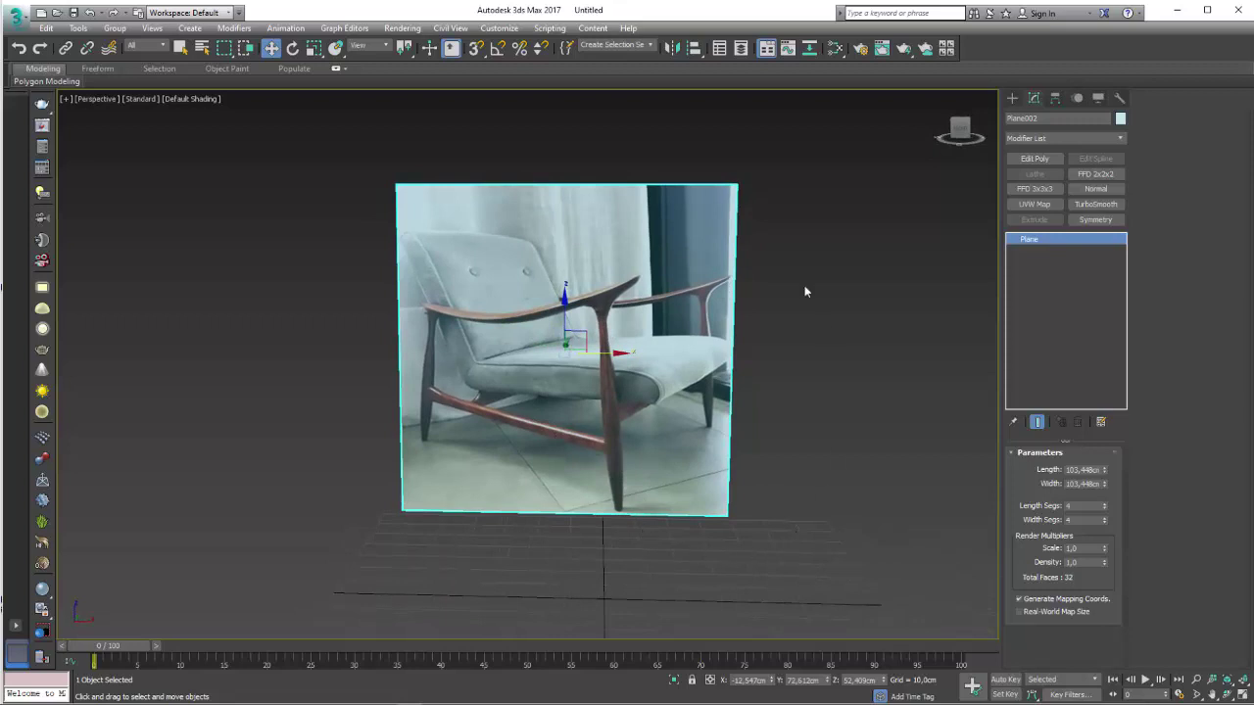
scroll(621, 414, down, 2)
middle_drag(620, 413, 737, 365)
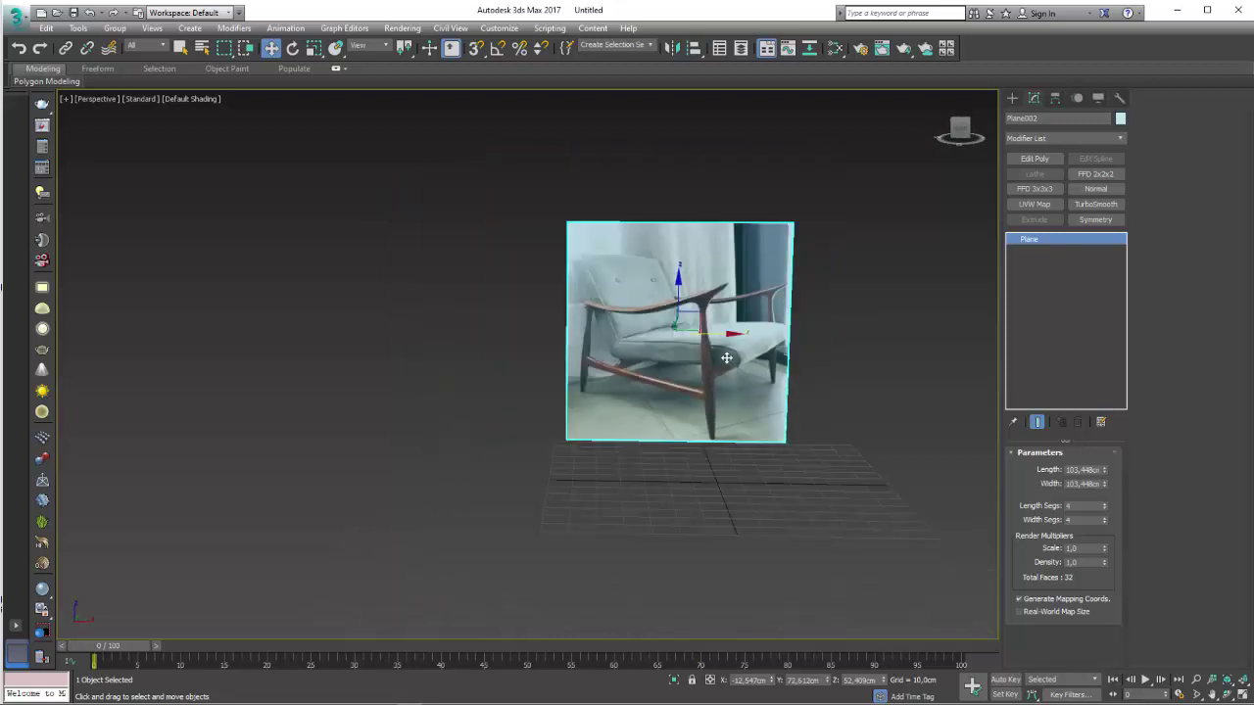
Step: Copy the chair plane to the left as Plane003 and centre the reference image folder window
shift+drag(726, 334, 404, 333)
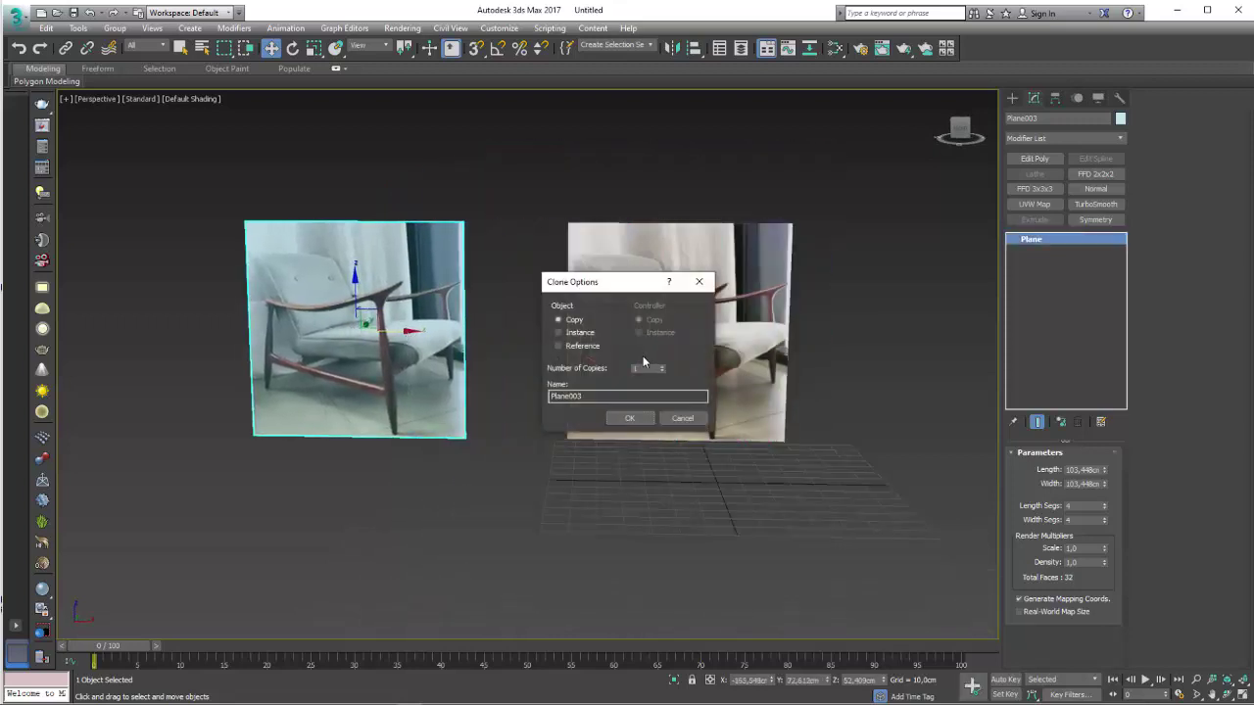
click(630, 419)
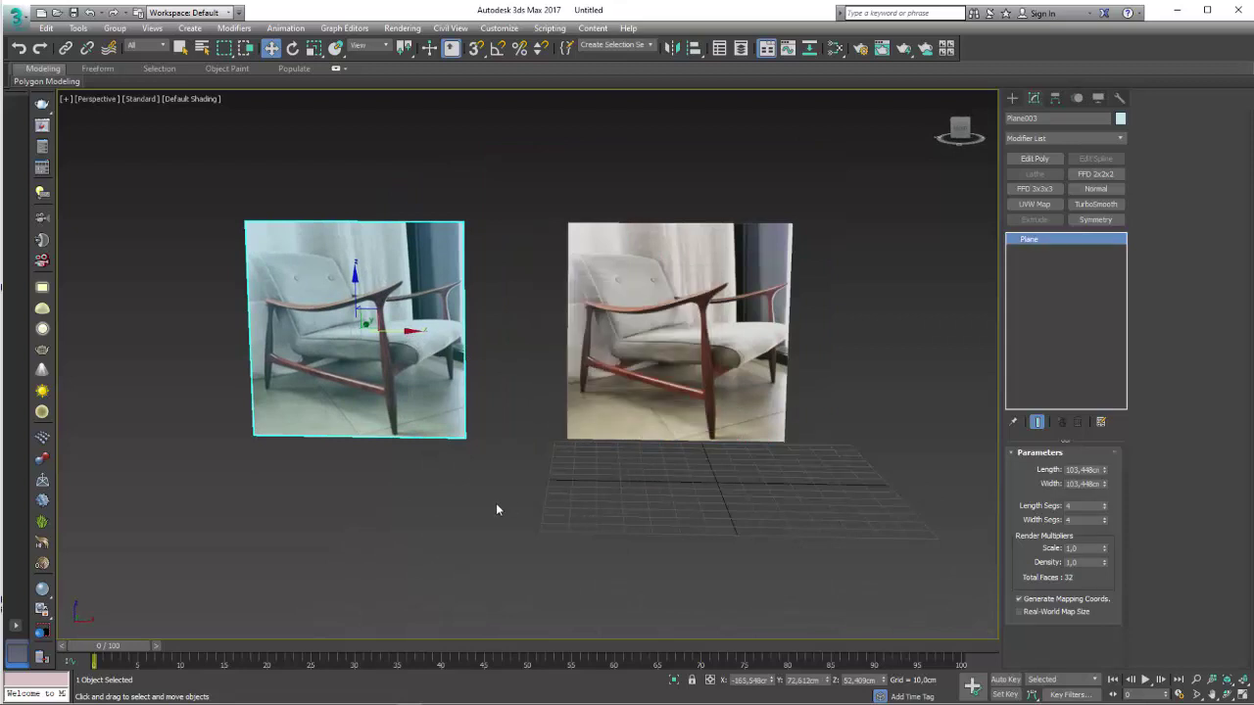
click(39, 294)
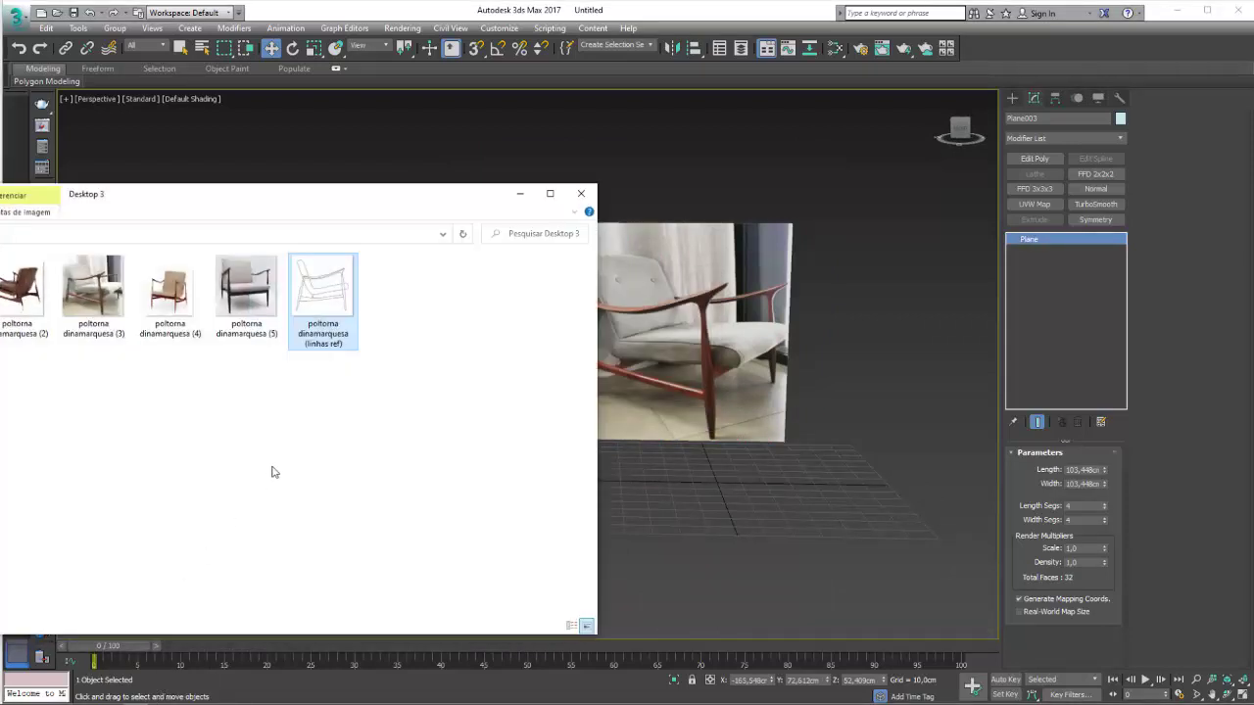
drag(454, 208, 863, 237)
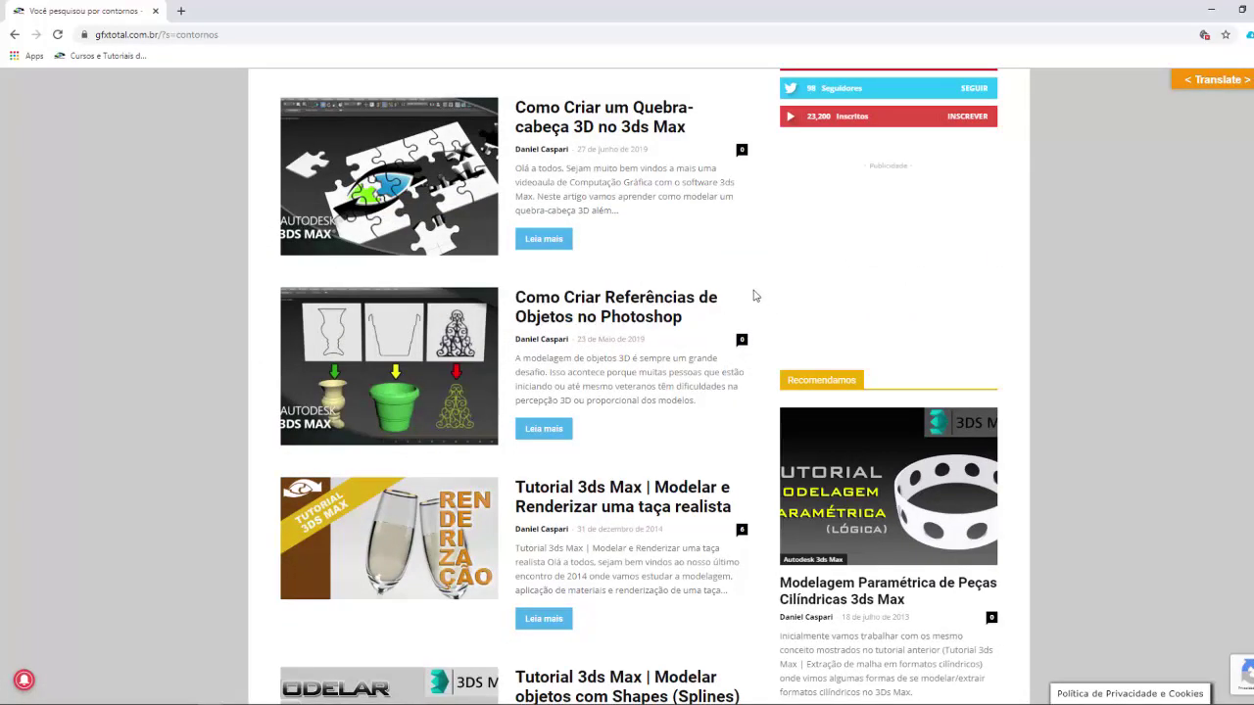
Step: Mark up the 'Como Criar Referências de Objetos no Photoshop' article, clear the marks, and minimize Chrome
drag(671, 278, 522, 280)
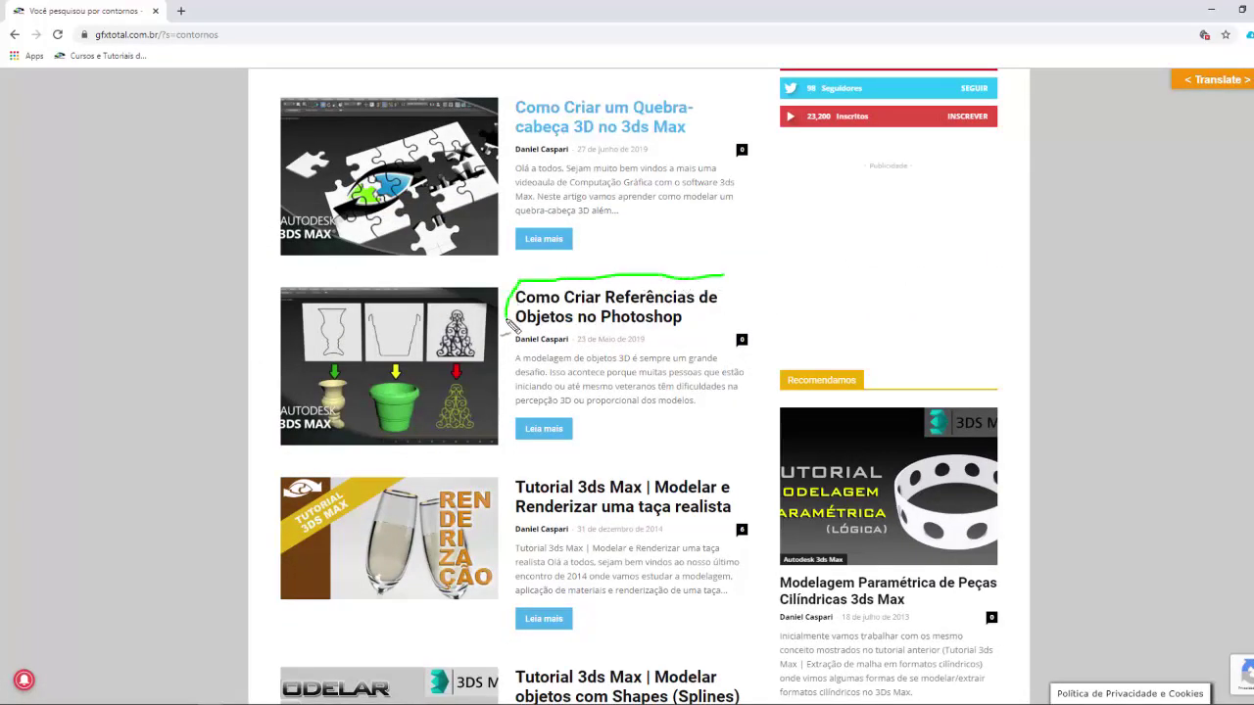
drag(578, 336, 695, 334)
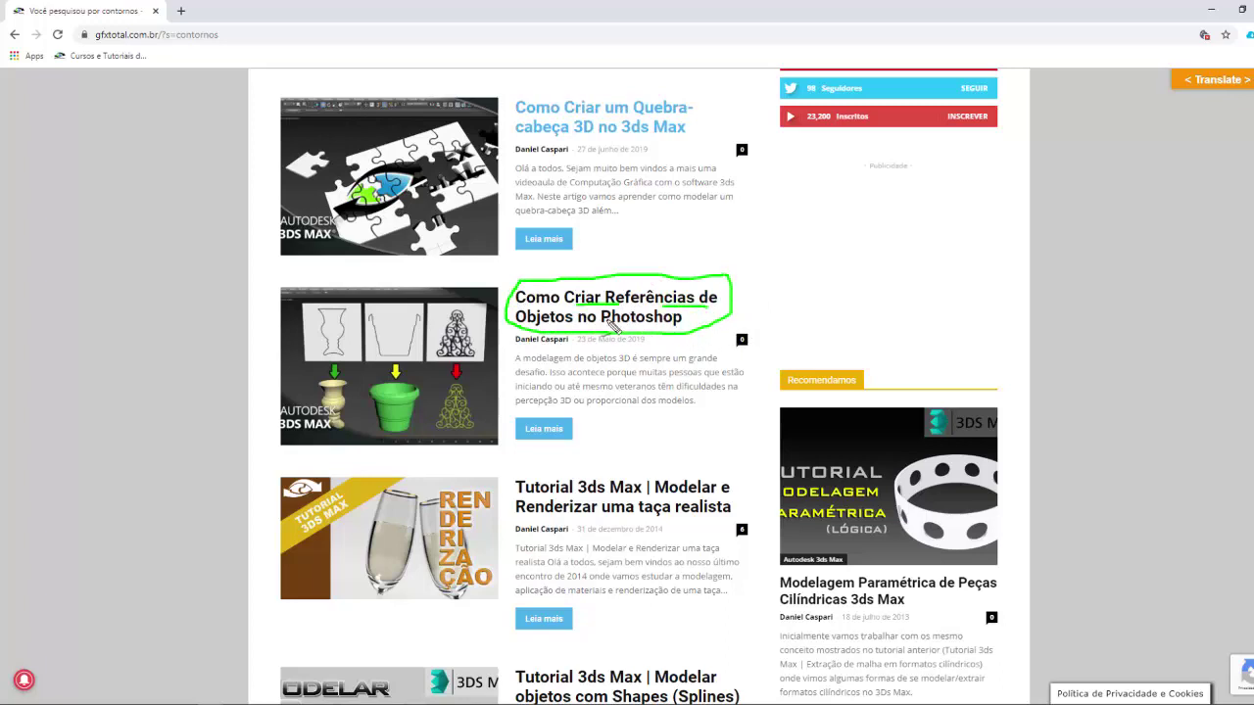
drag(511, 375, 529, 395)
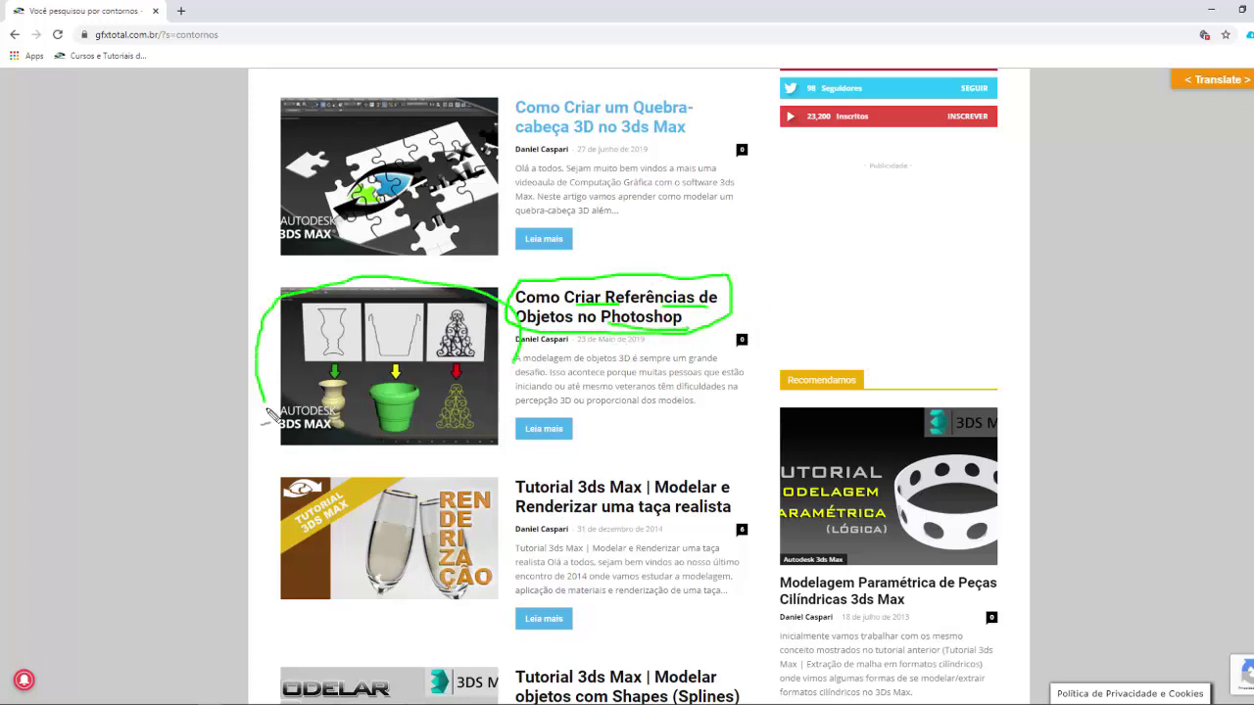
mouse_move(490, 308)
mouse_down()
mouse_move(389, 305)
mouse_move(303, 348)
mouse_up()
key(Escape)
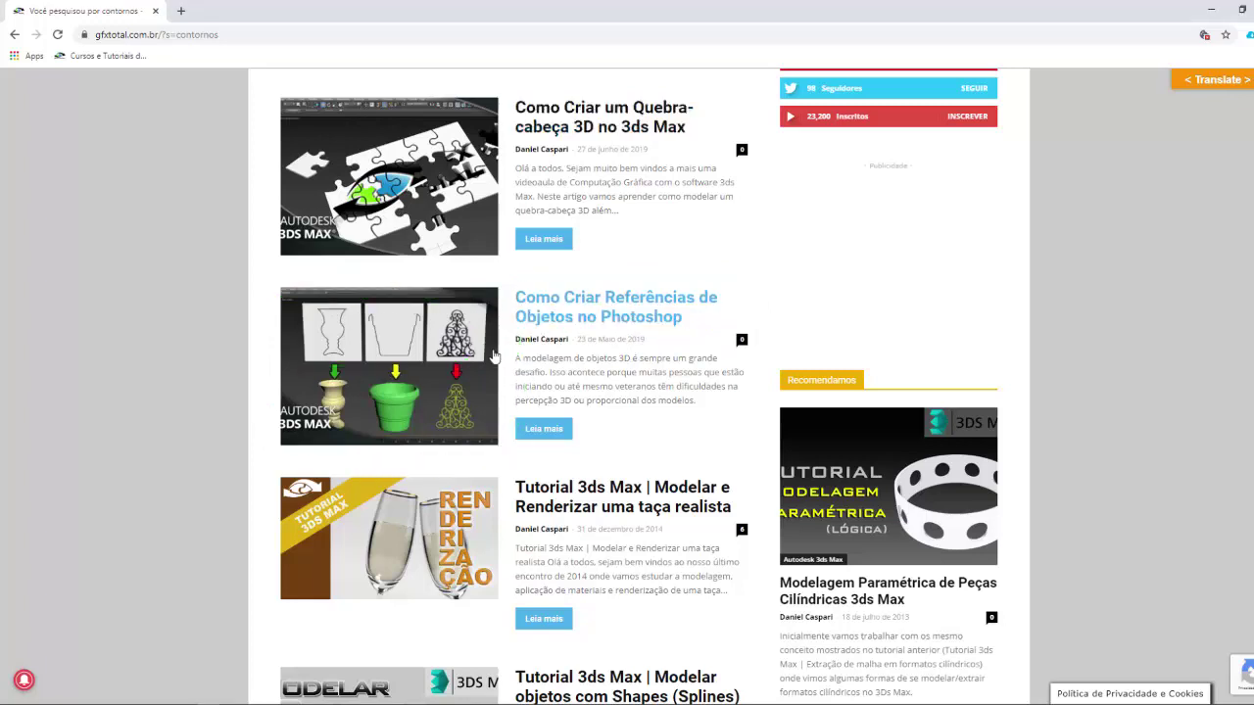
click(1215, 8)
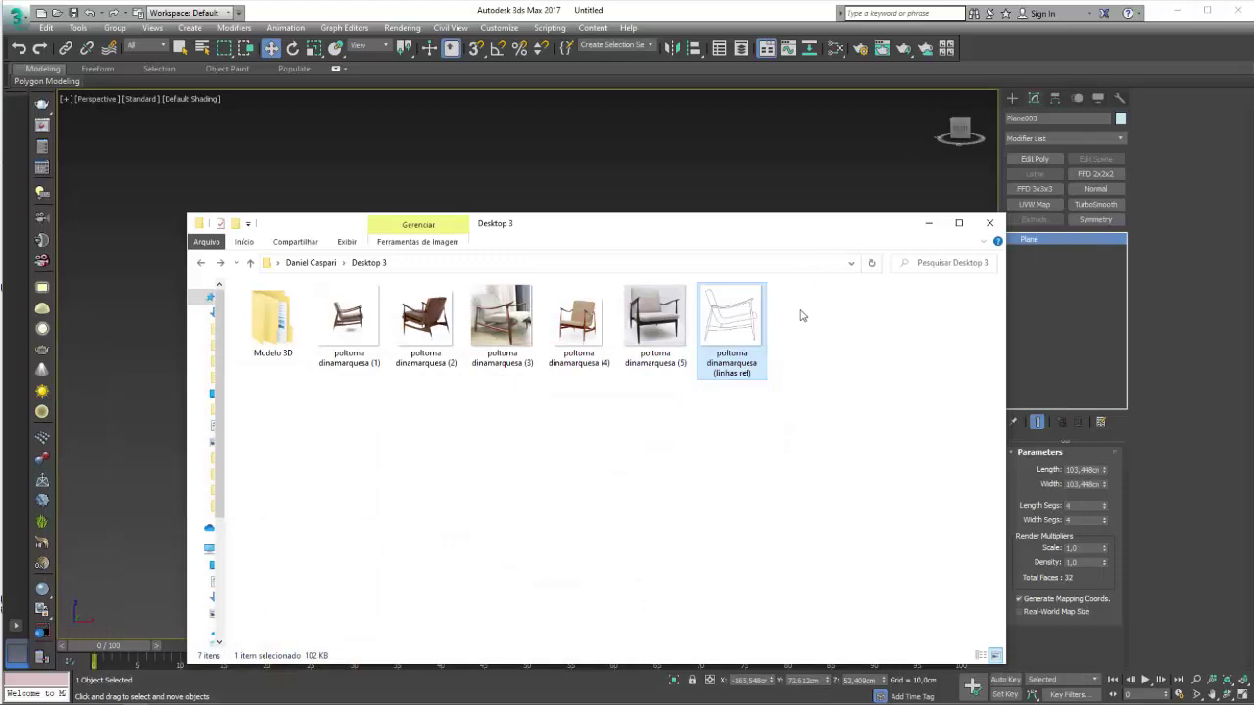
Step: Drop 'poltrona dinamarquesa (linhas ref)' onto the right plane and zoom to check the line drawing
drag(825, 230, 374, 291)
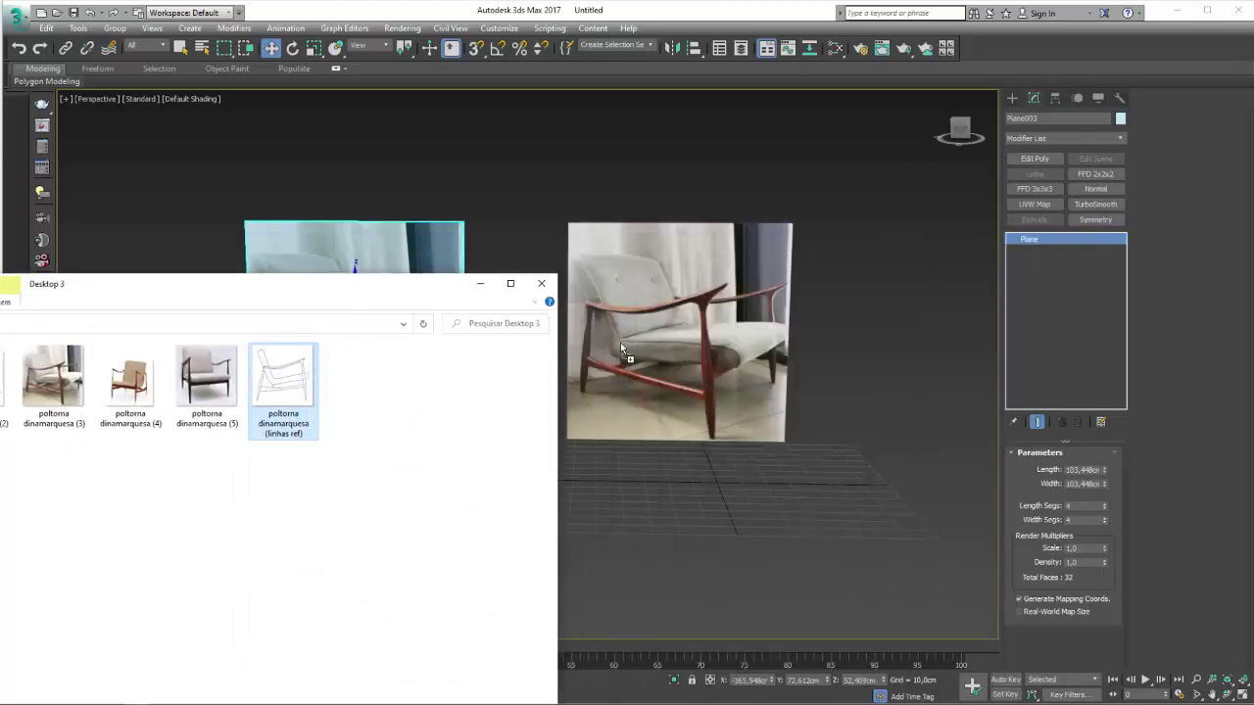
drag(285, 388, 676, 323)
click(696, 304)
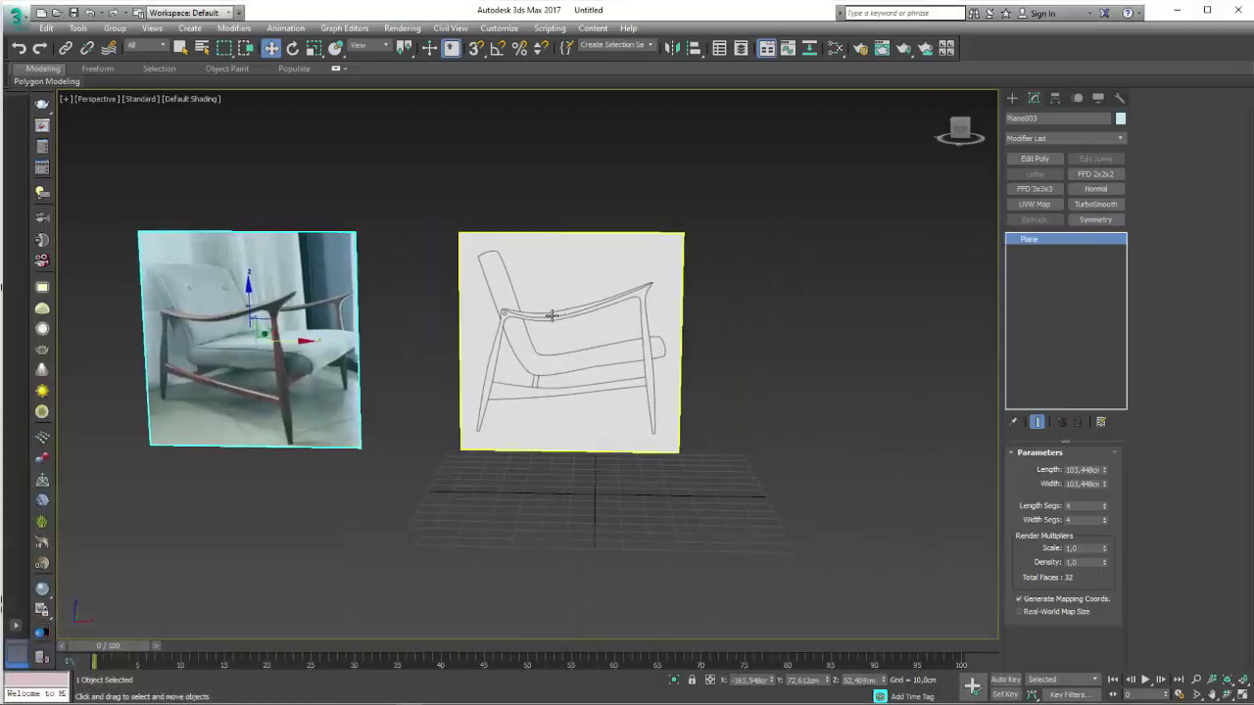
scroll(440, 269, up, 5)
scroll(448, 269, up, 1)
scroll(666, 312, up, 2)
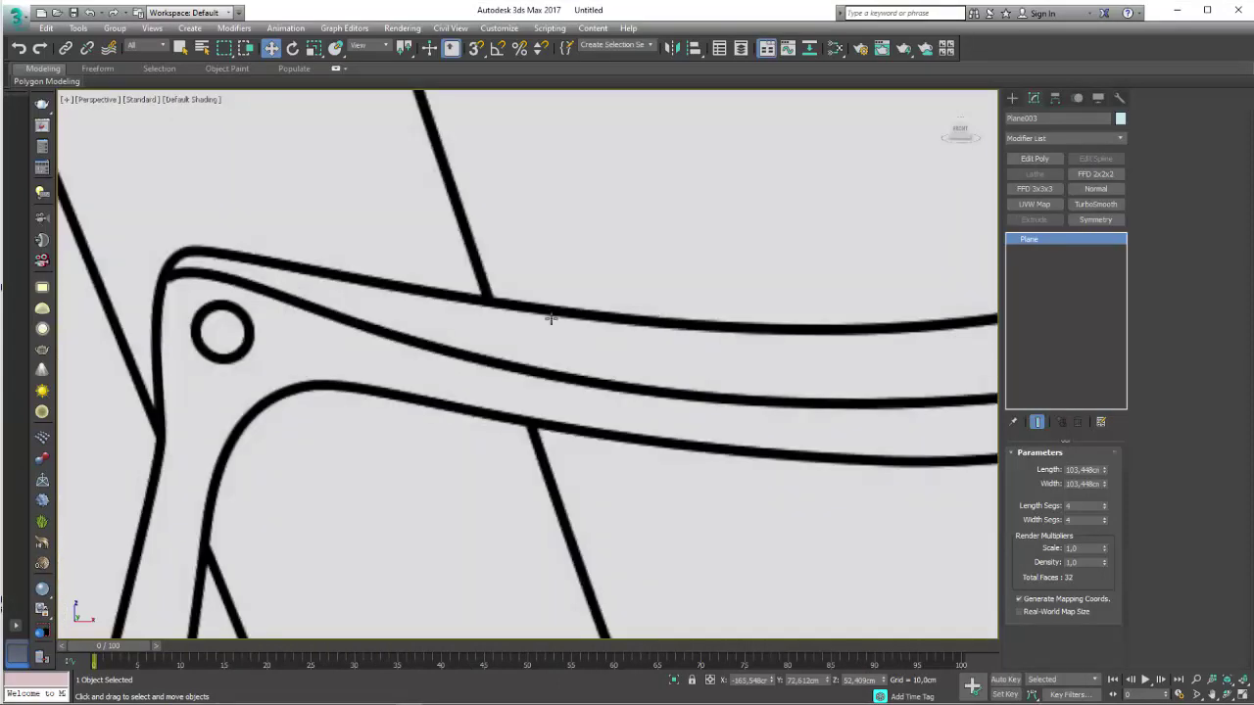
scroll(550, 319, down, 4)
scroll(401, 367, down, 2)
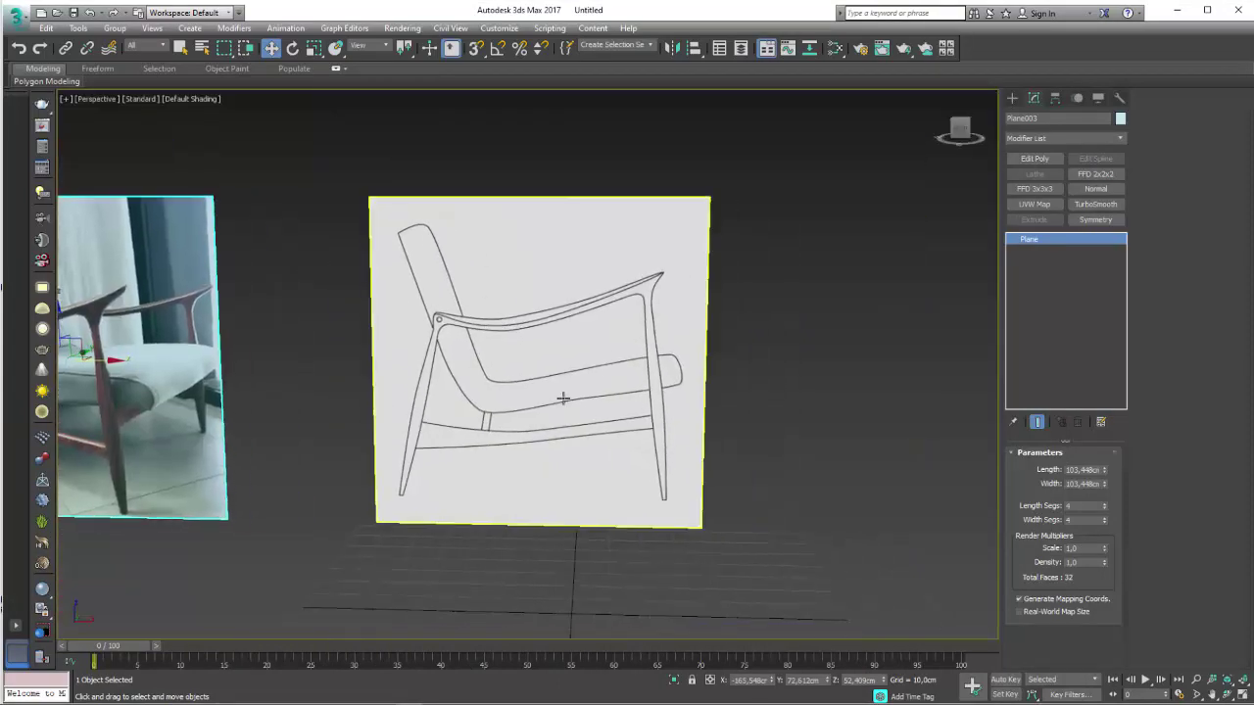
Step: Set viewport Texture Maps display to 2048 pixels under Viewport Configuration's Display Performance
click(155, 28)
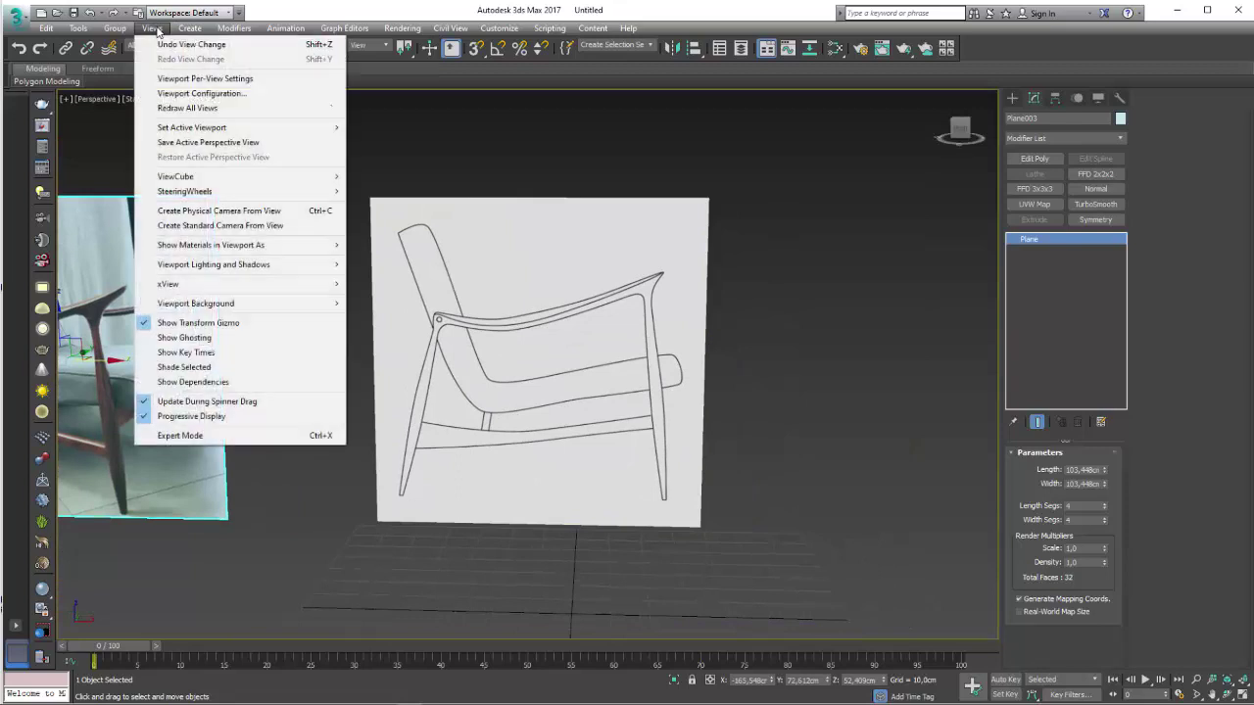
click(204, 93)
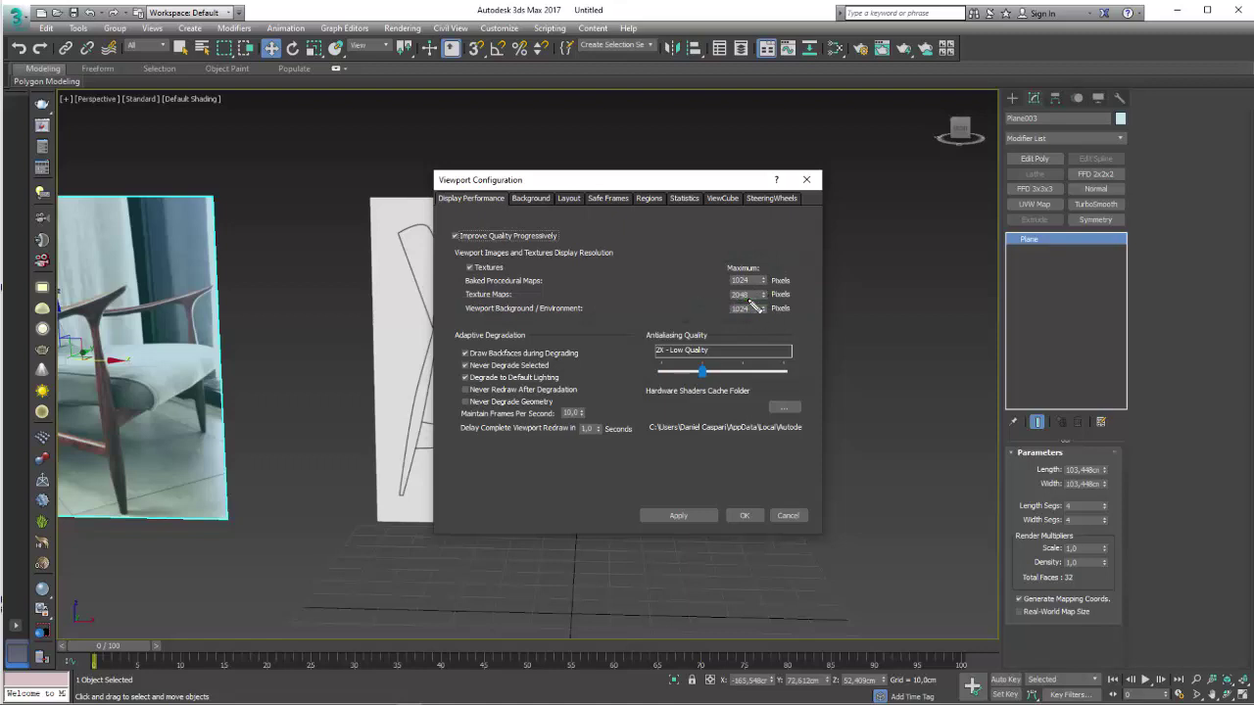
click(806, 179)
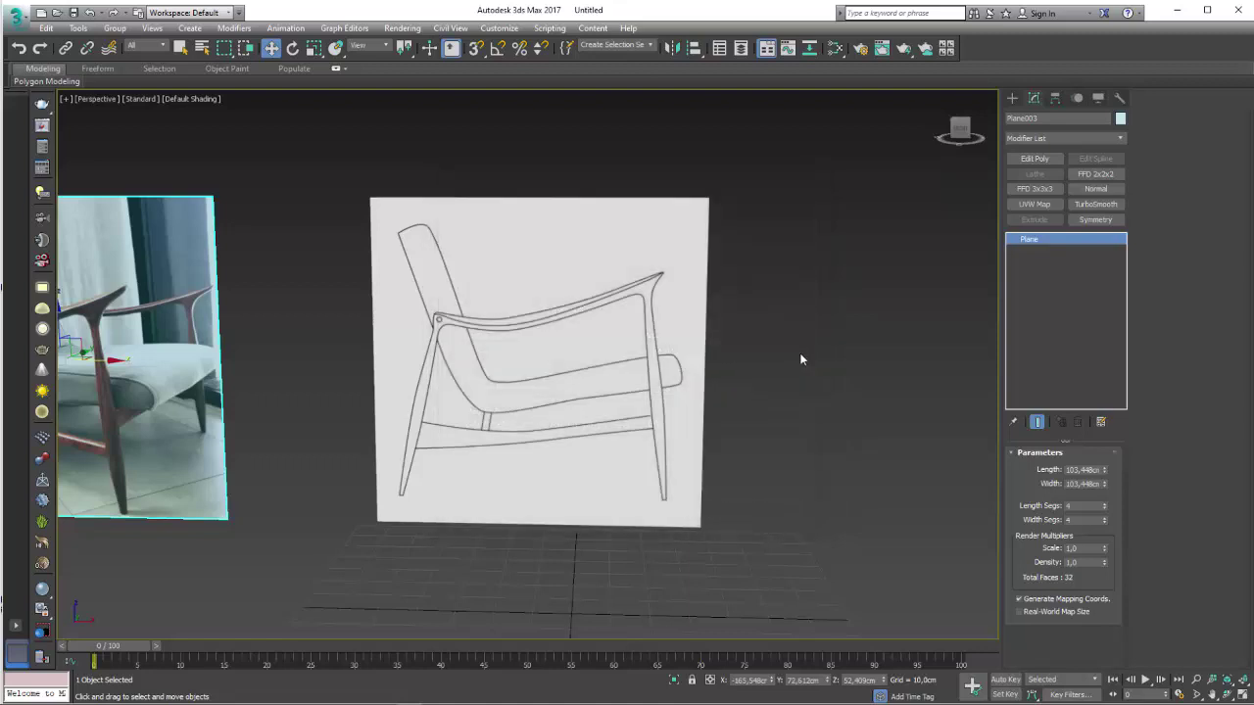
mouse_move(566, 406)
alt+middle_down()
mouse_move(549, 402)
mouse_move(672, 400)
alt+middle_up()
Step: Select the chair sketch plane and centre it in the view
scroll(758, 421, down, 5)
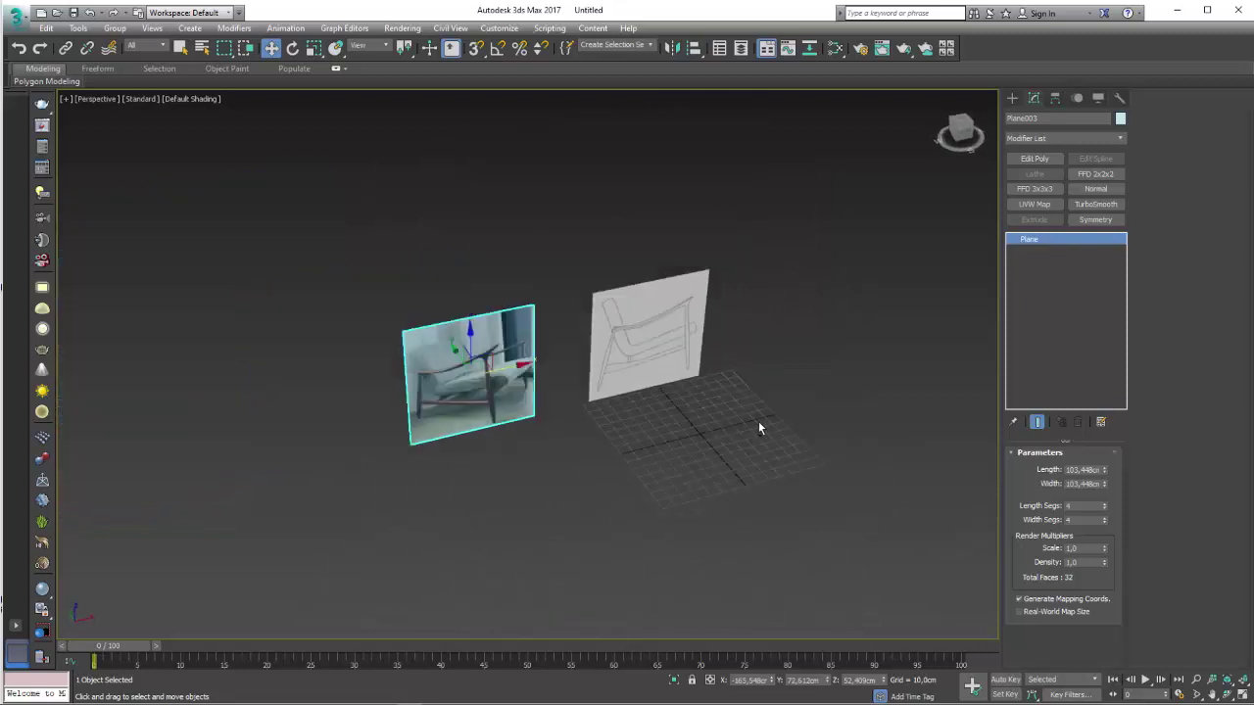
alt+middle_drag(758, 421, 718, 456)
click(711, 377)
alt+middle_drag(711, 377, 756, 393)
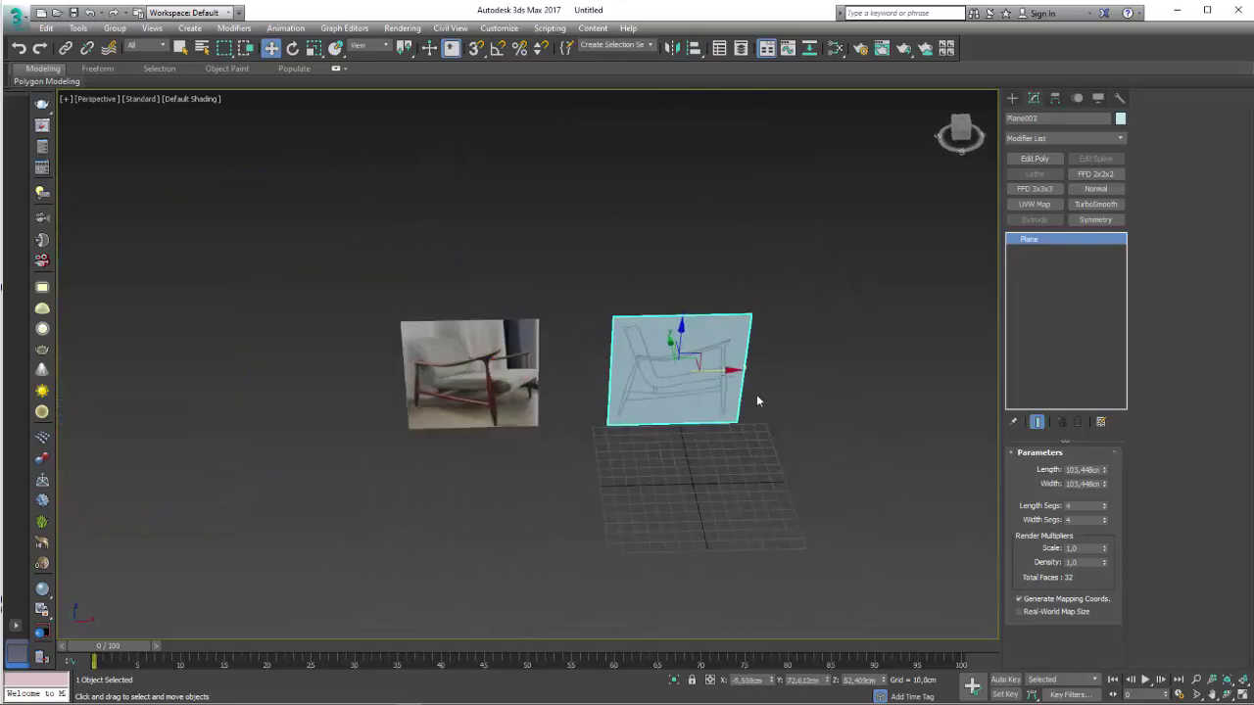
scroll(756, 394, up, 4)
middle_drag(739, 287, 667, 222)
Step: Draw a Standard Primitives cylinder standing on the grid in front of the sketch plane
click(1012, 98)
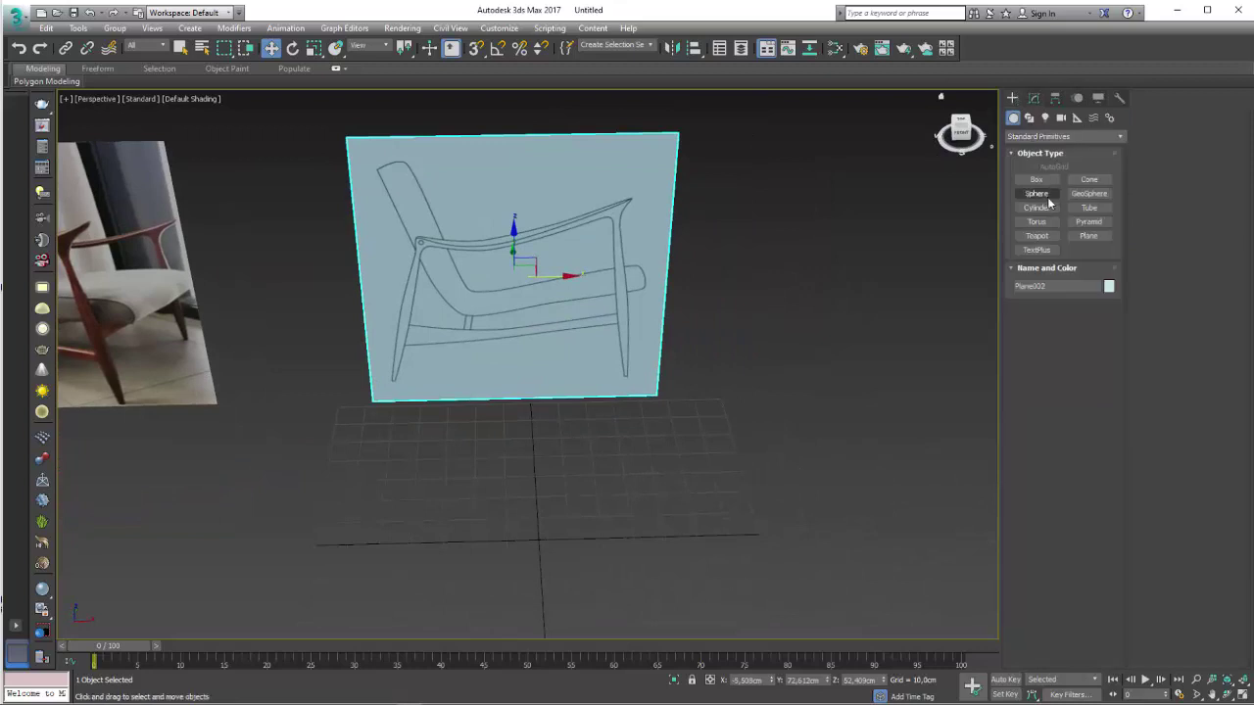
click(1038, 208)
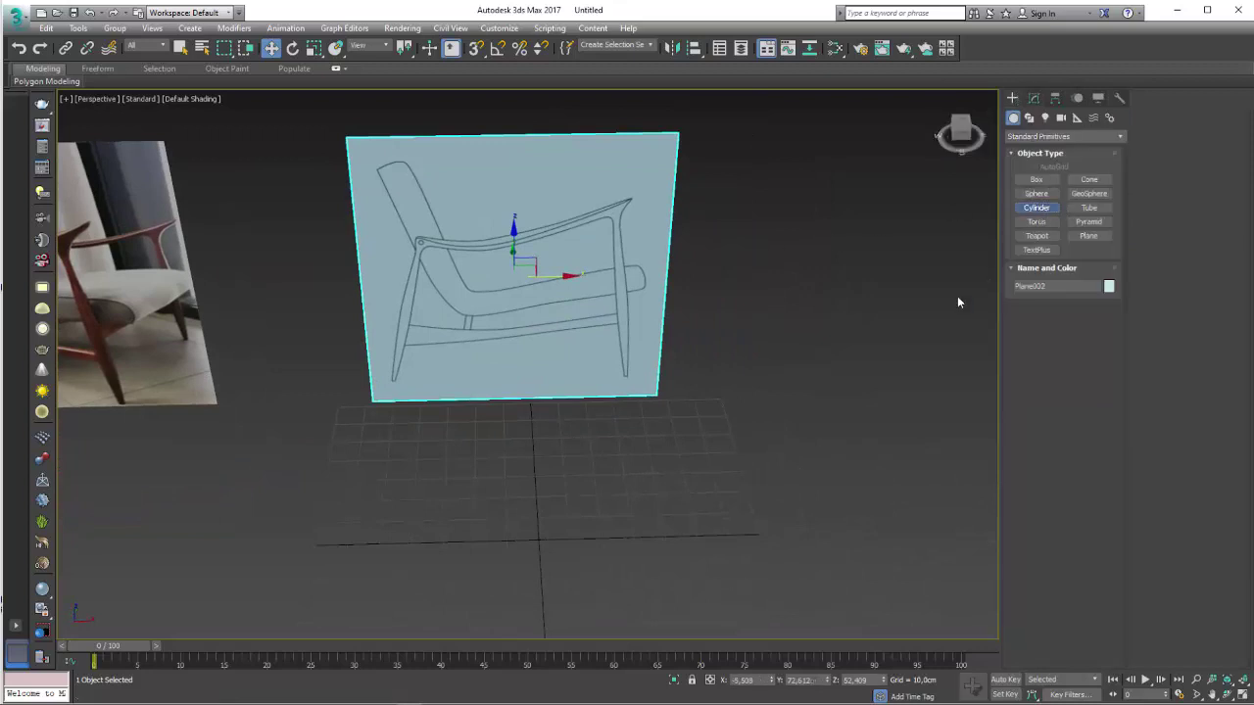
drag(644, 516, 666, 523)
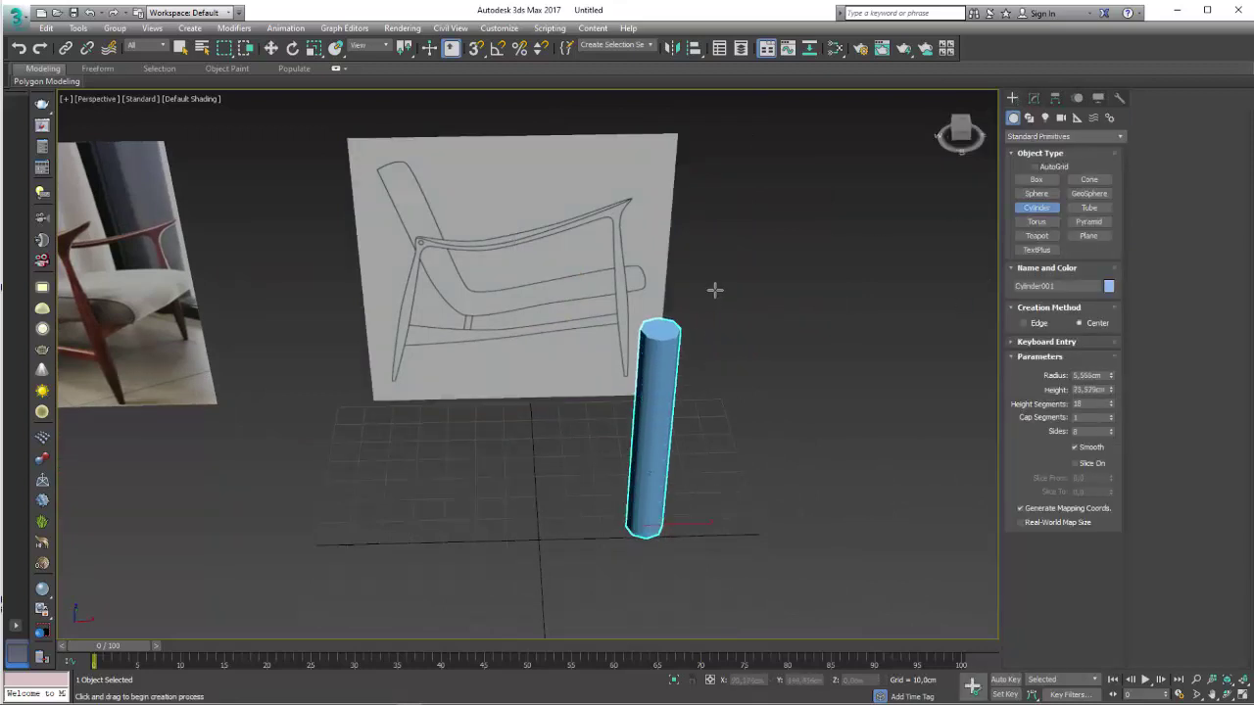
Step: Finish the cylinder, show edged faces, and place it over the sketch's leg in Front view
click(699, 314)
key(F4)
scroll(650, 342, up, 3)
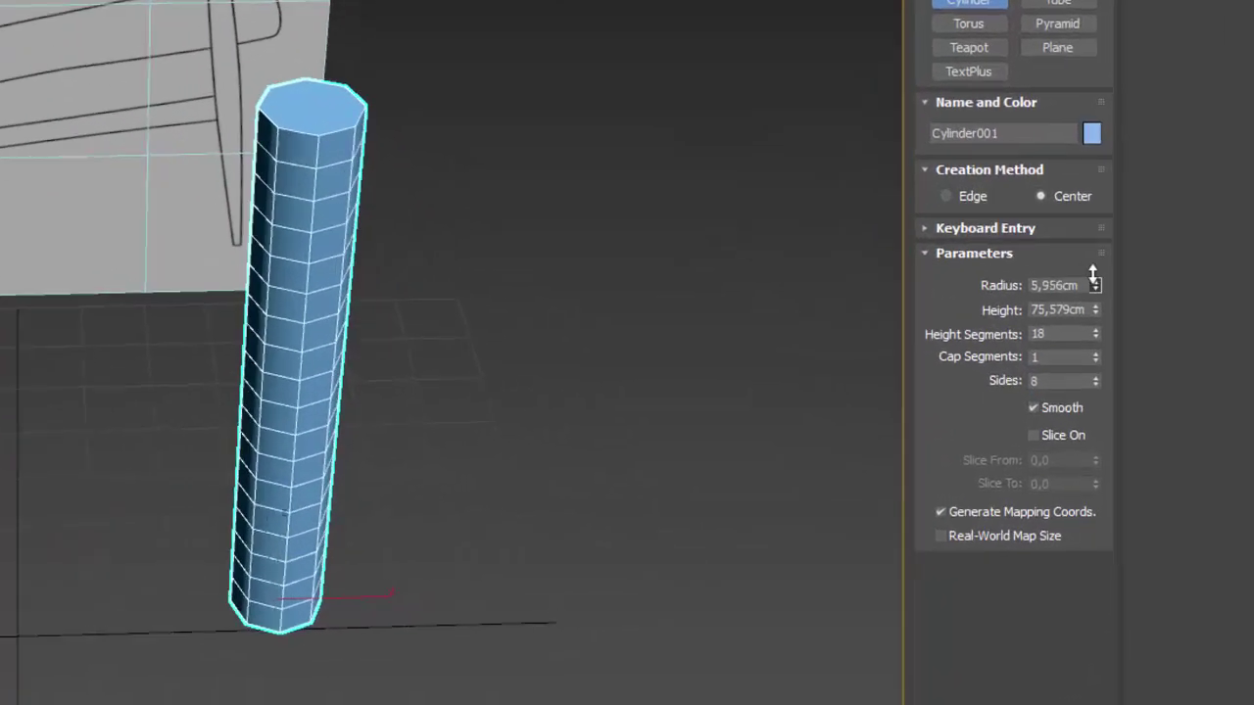
drag(1109, 375, 1110, 370)
drag(1091, 292, 1091, 284)
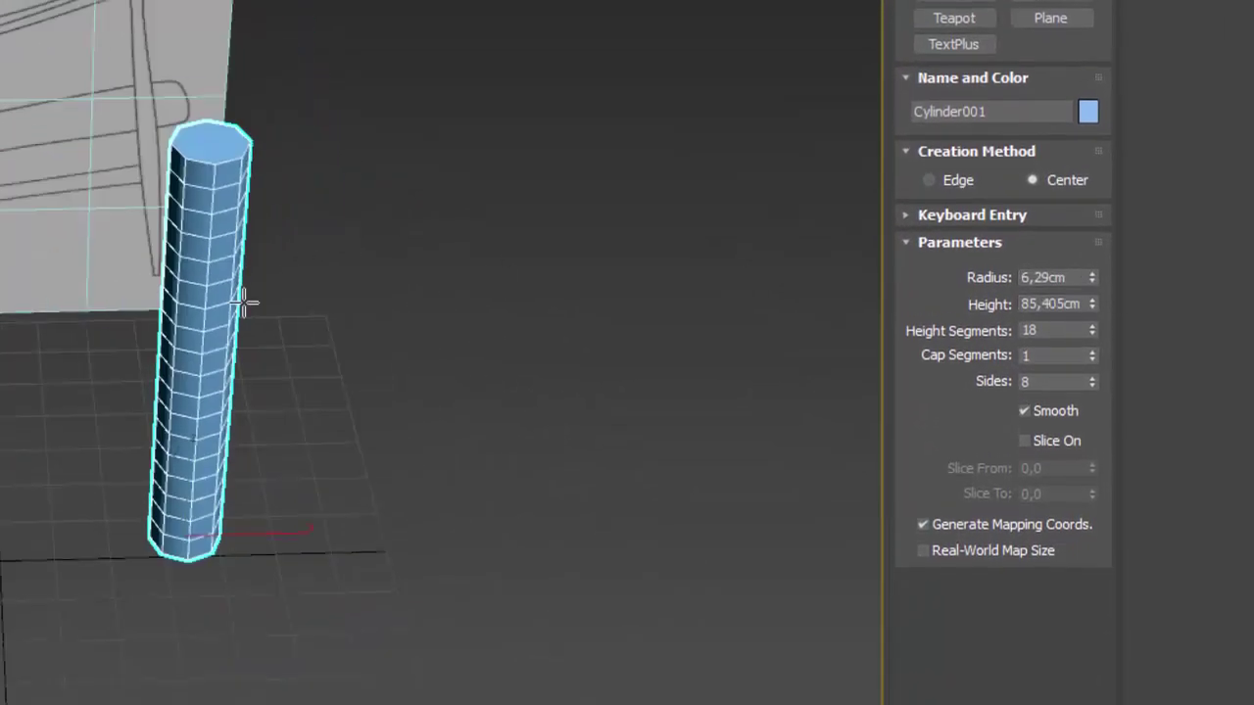
key(f)
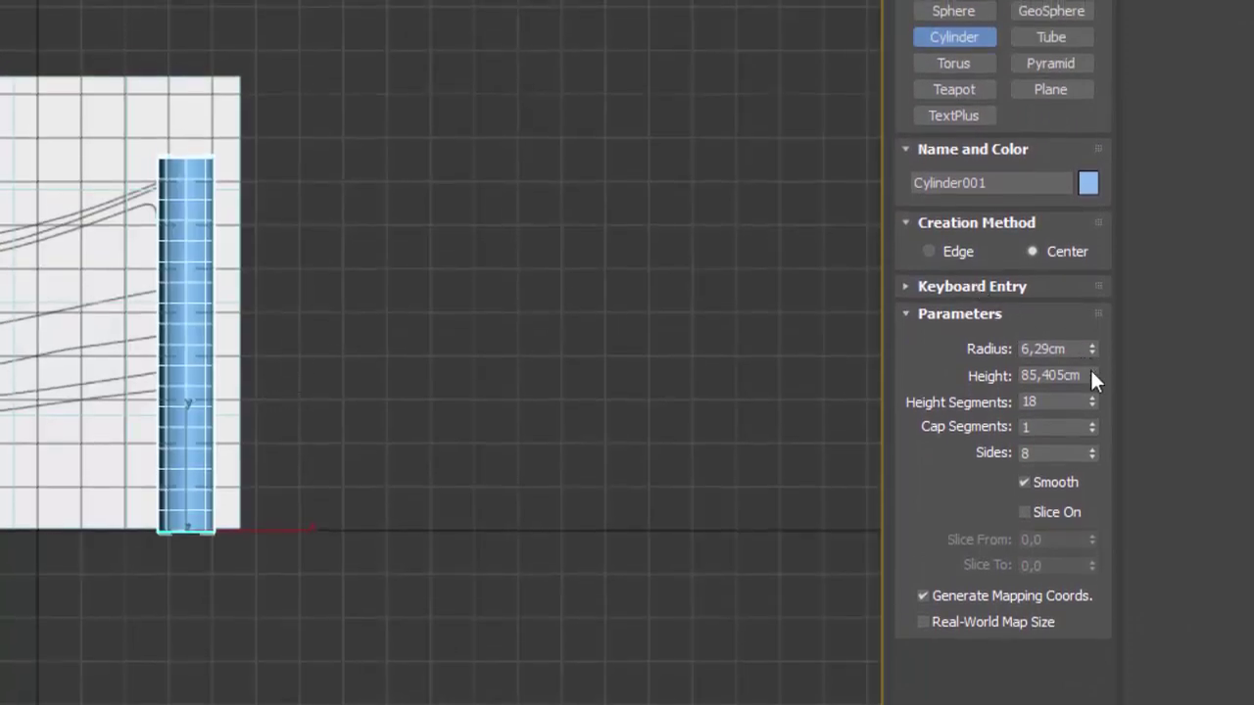
mouse_move(1092, 375)
mouse_down()
mouse_move(1083, 449)
mouse_move(1088, 440)
mouse_up()
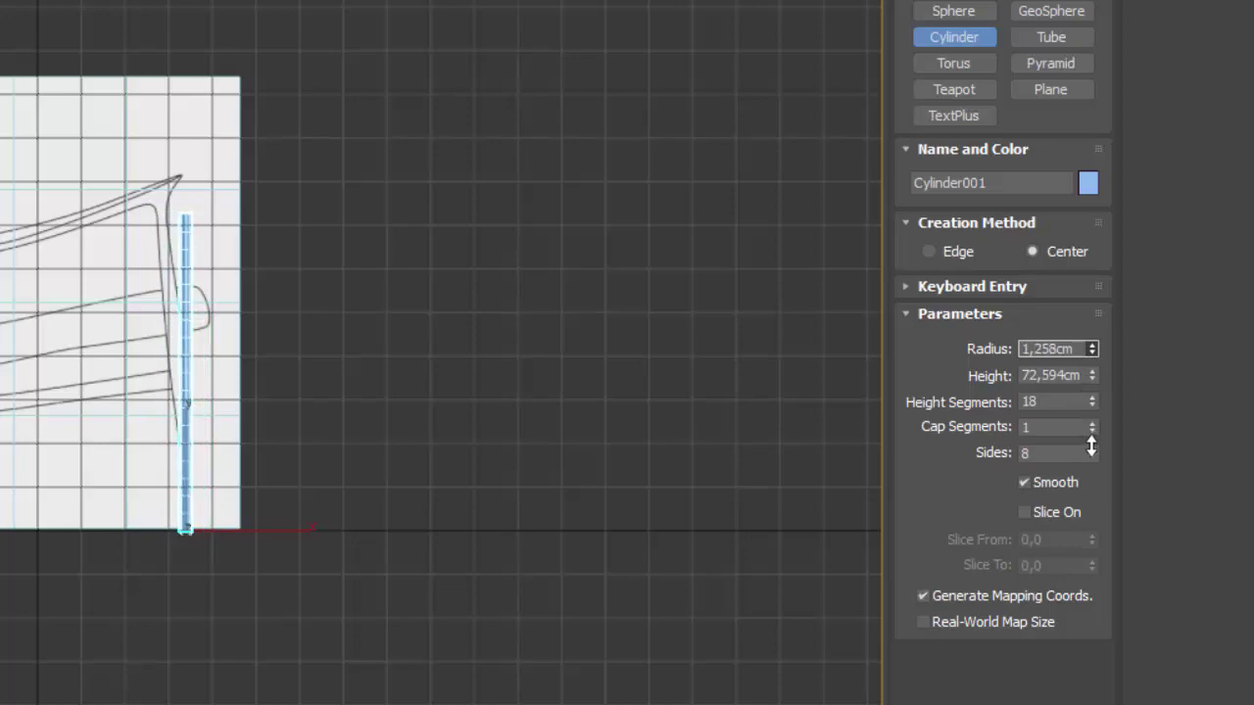
scroll(333, 539, up, 3)
middle_drag(53, 476, 145, 412)
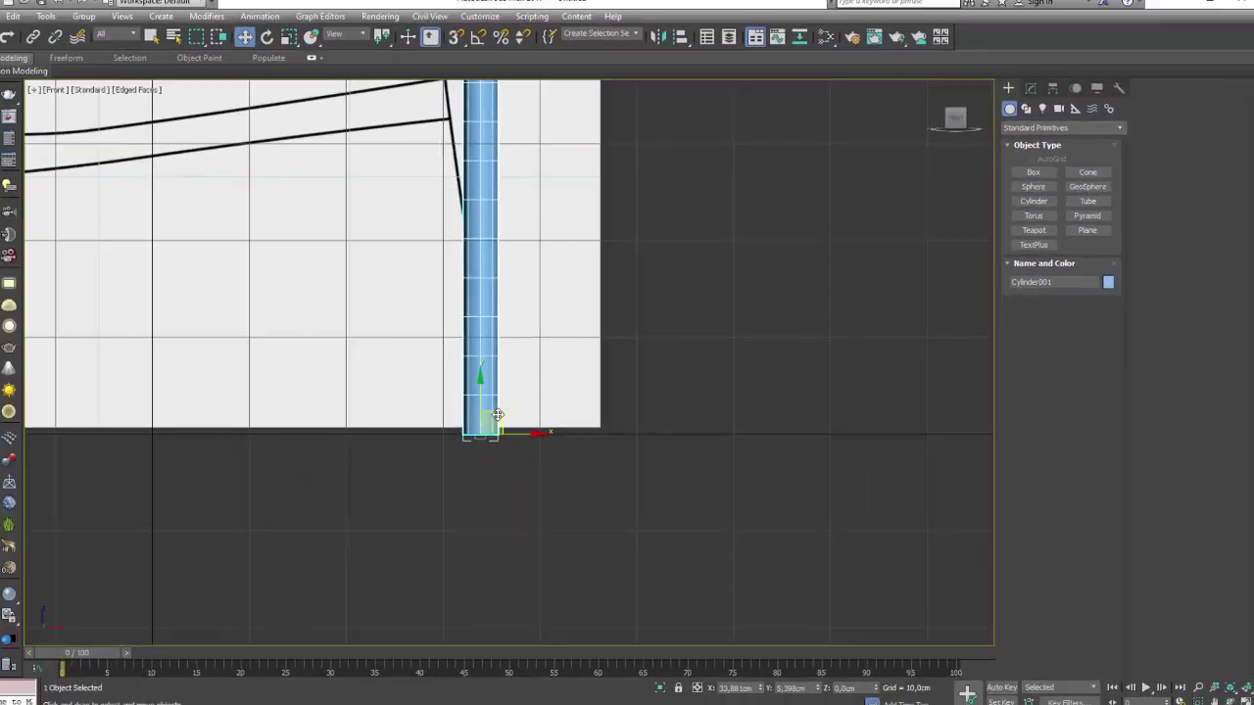
drag(504, 328, 537, 318)
scroll(567, 227, up, 4)
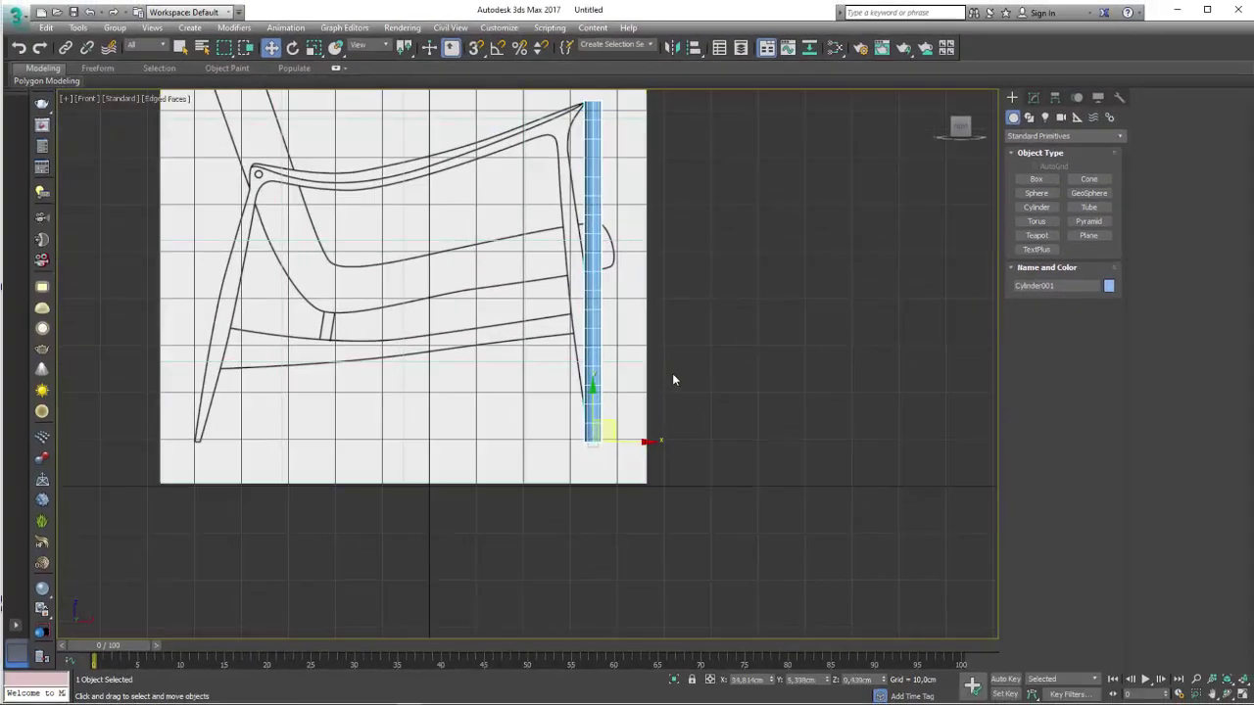
scroll(672, 299, up, 3)
Step: Thin the cylinder to 0.916 cm radius and shorten it to 64.609 cm height
click(1033, 98)
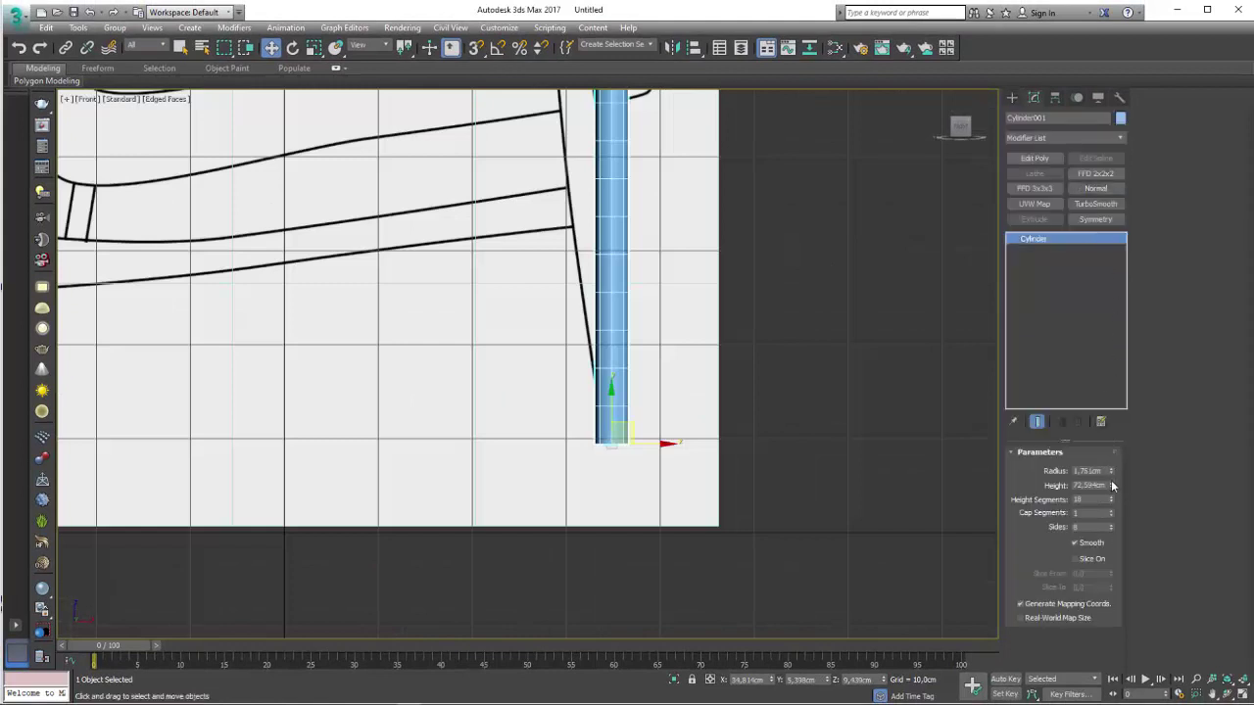
drag(1113, 473, 1113, 500)
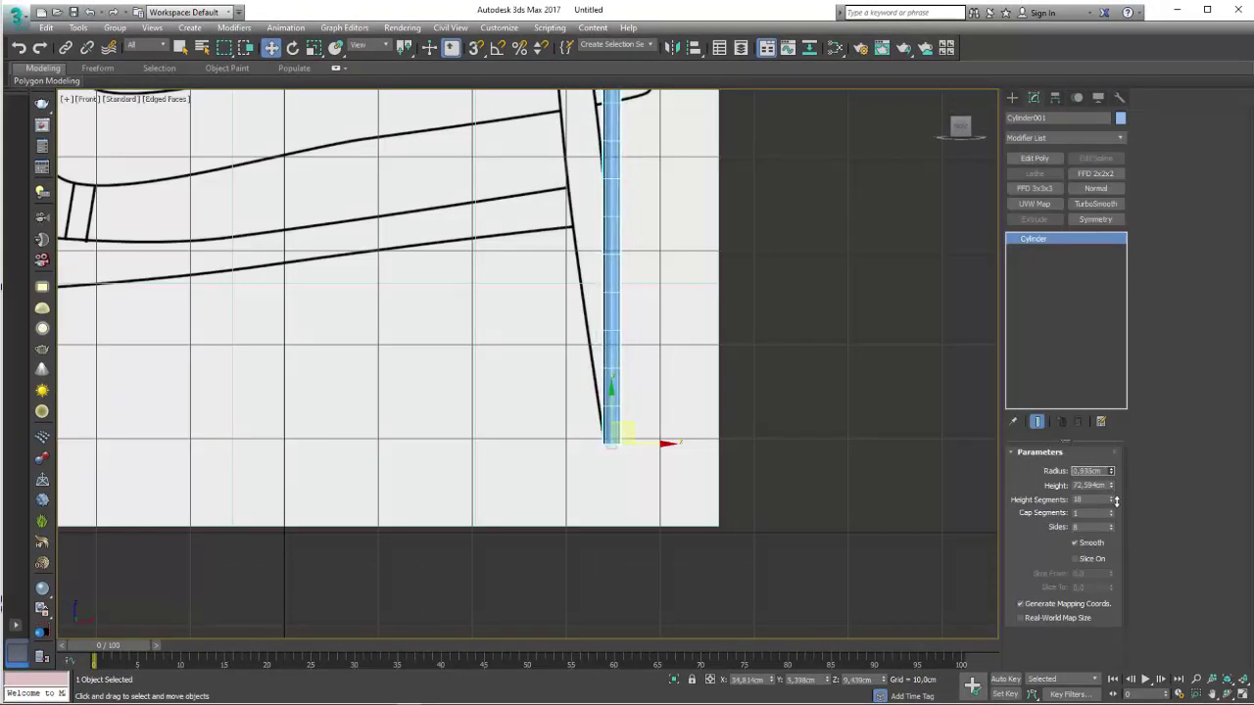
scroll(731, 319, down, 1)
scroll(649, 361, down, 3)
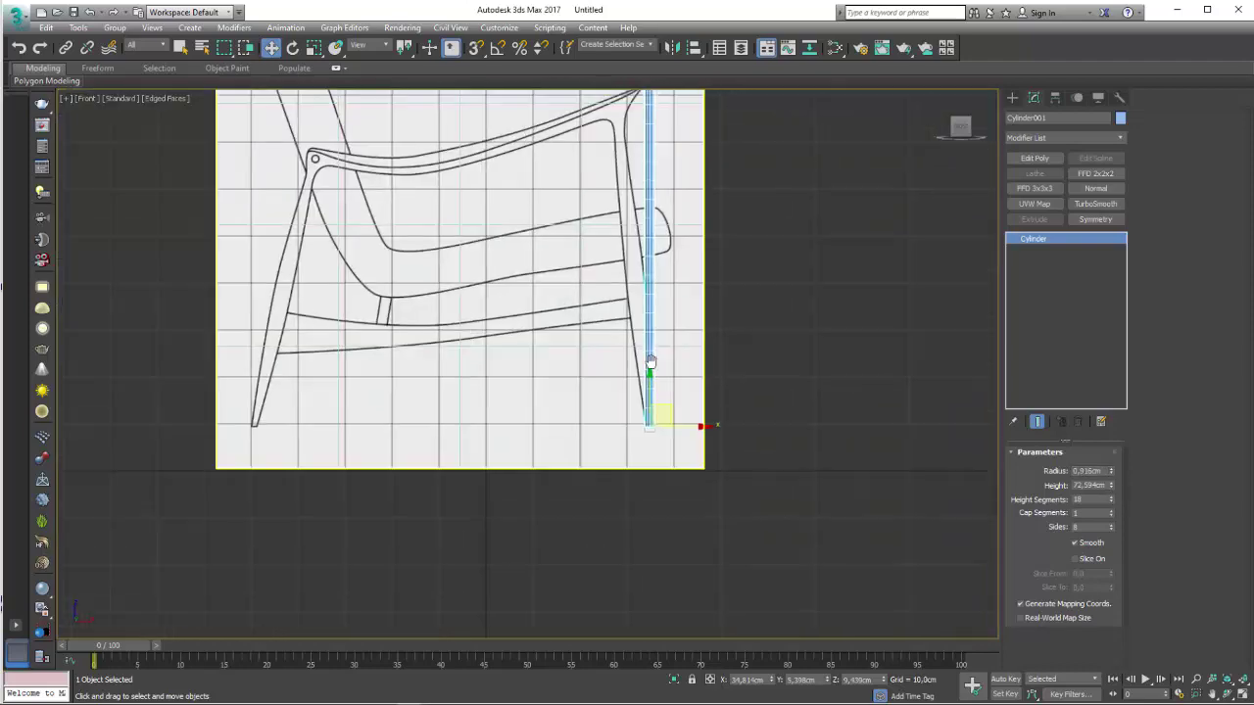
middle_drag(649, 361, 571, 485)
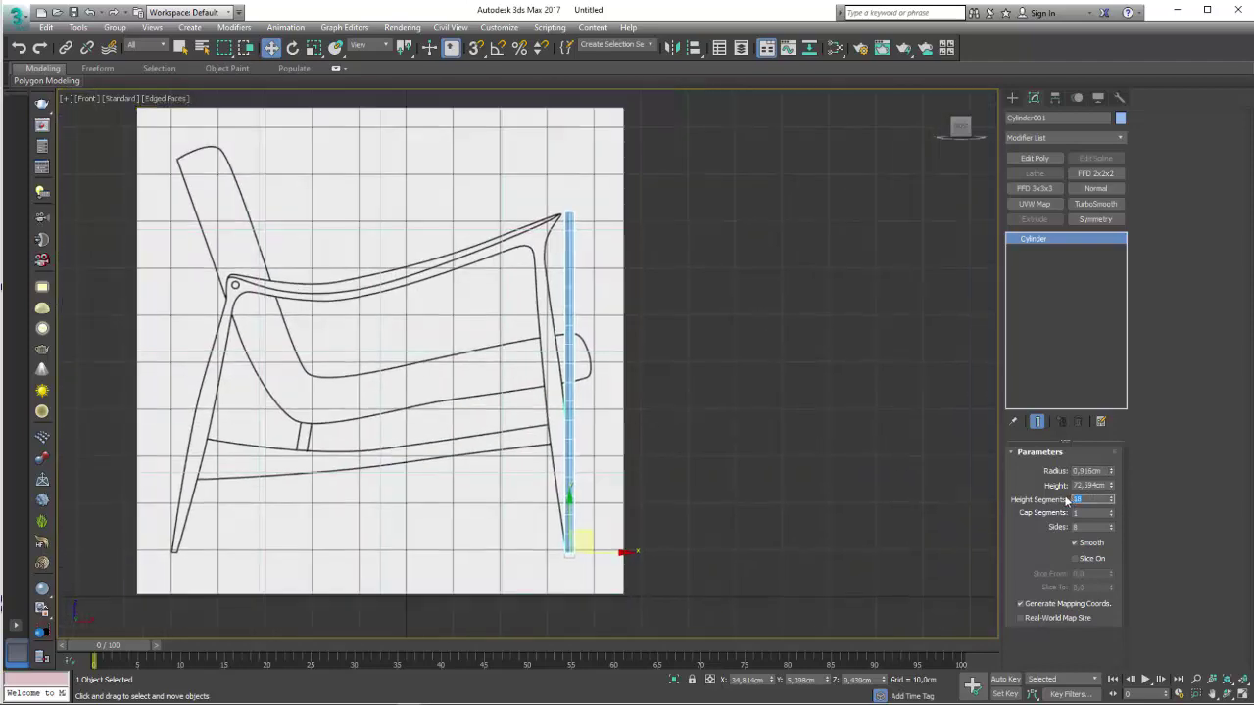
drag(1113, 487, 1109, 486)
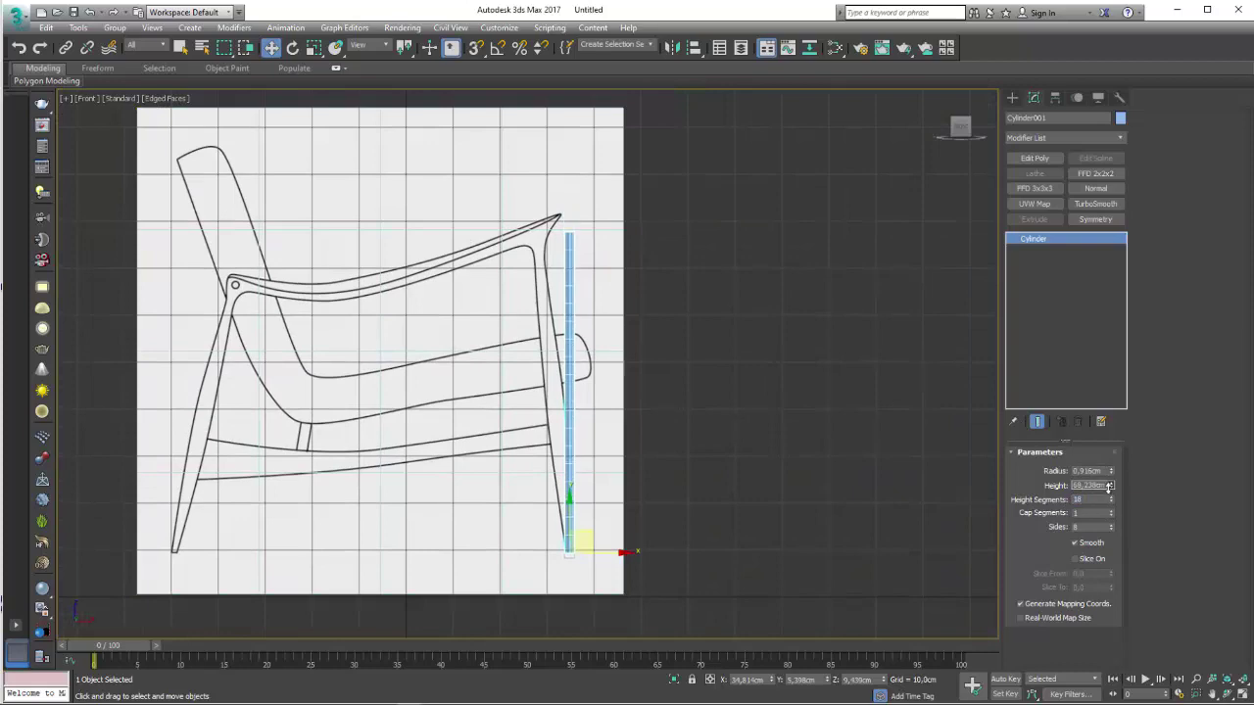
mouse_move(754, 433)
alt+middle_down()
mouse_move(677, 419)
mouse_move(664, 474)
mouse_move(641, 462)
mouse_move(691, 436)
mouse_move(666, 423)
mouse_move(708, 429)
alt+middle_up()
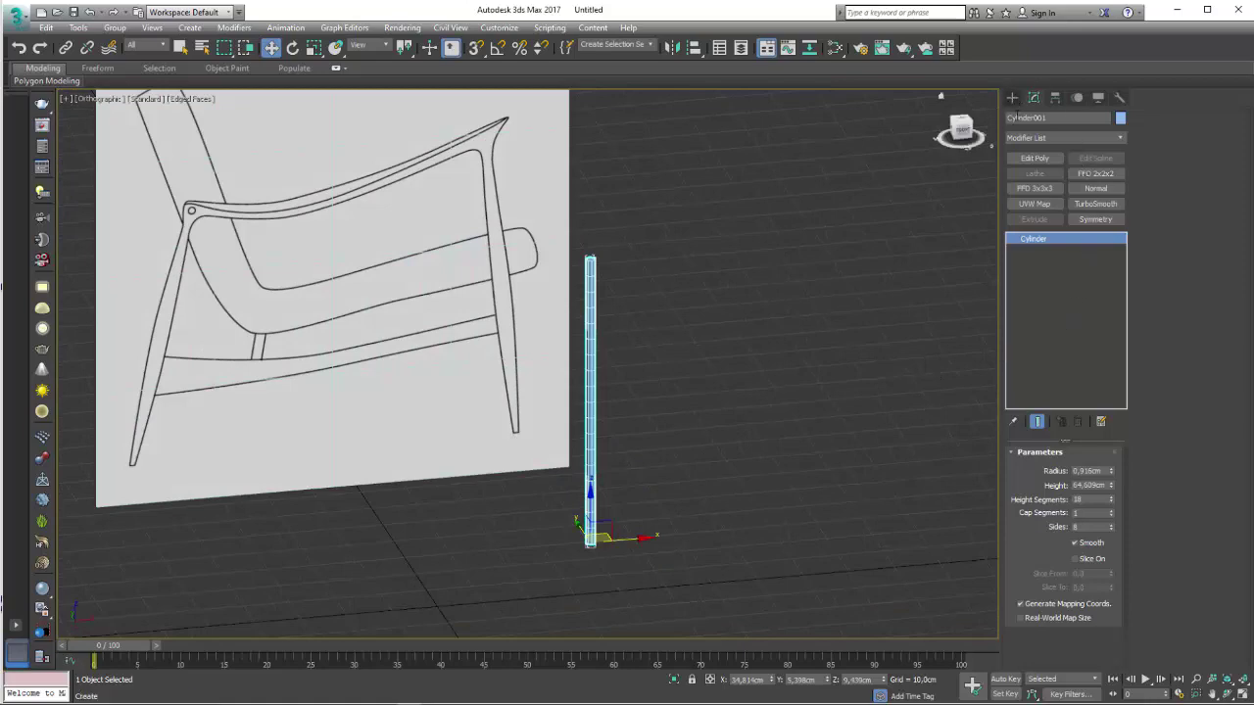
Step: Add FFD 3x3x3 and scale its middle control points outward so the leg swells slightly
click(1036, 188)
click(1020, 240)
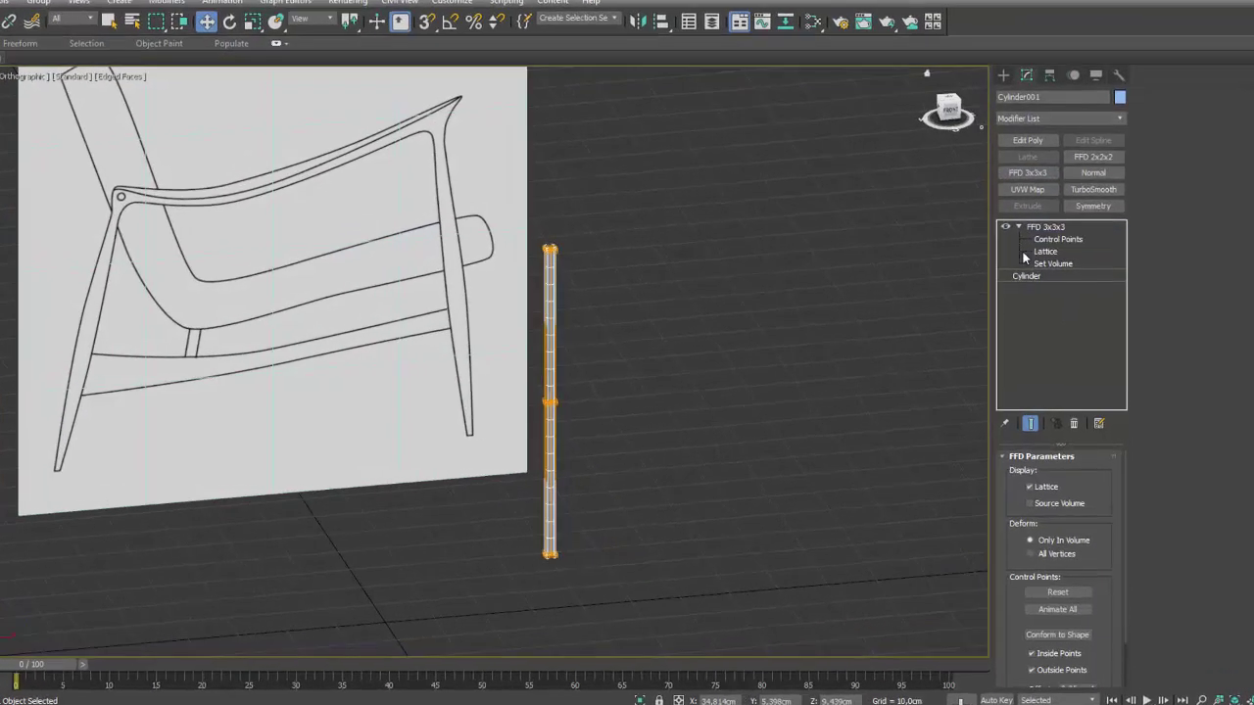
click(1056, 239)
drag(698, 357, 445, 446)
key(e)
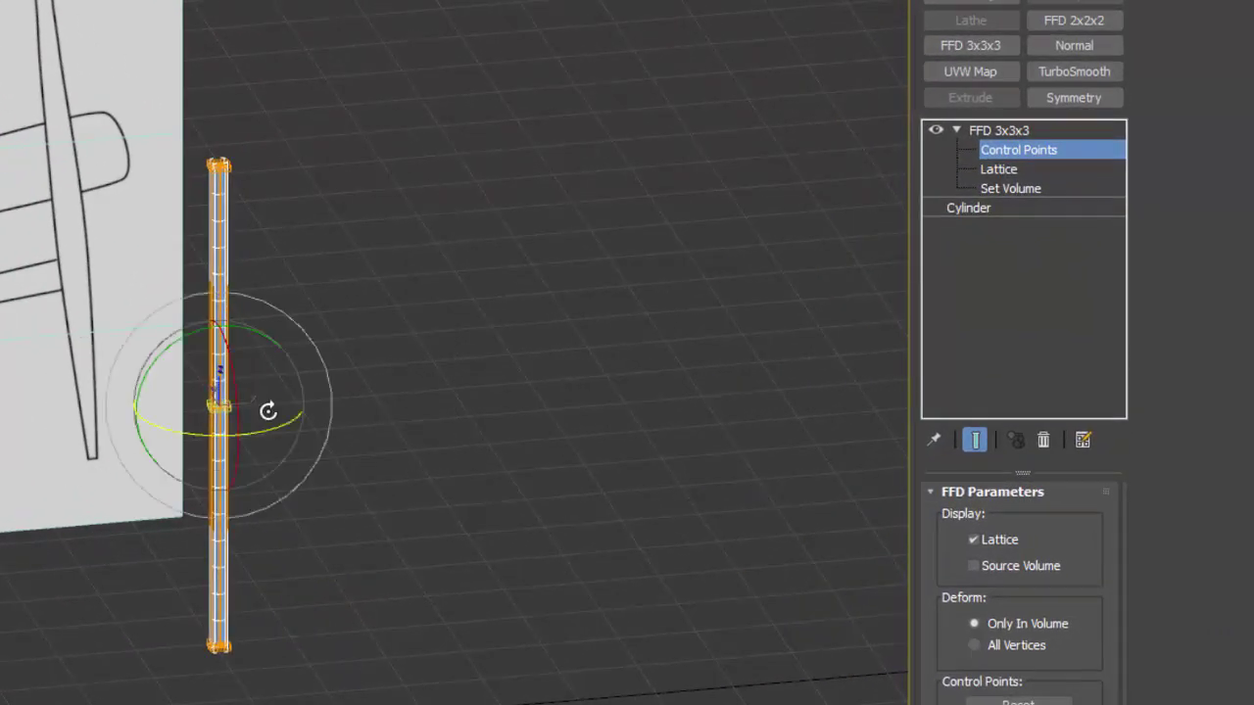
key(r)
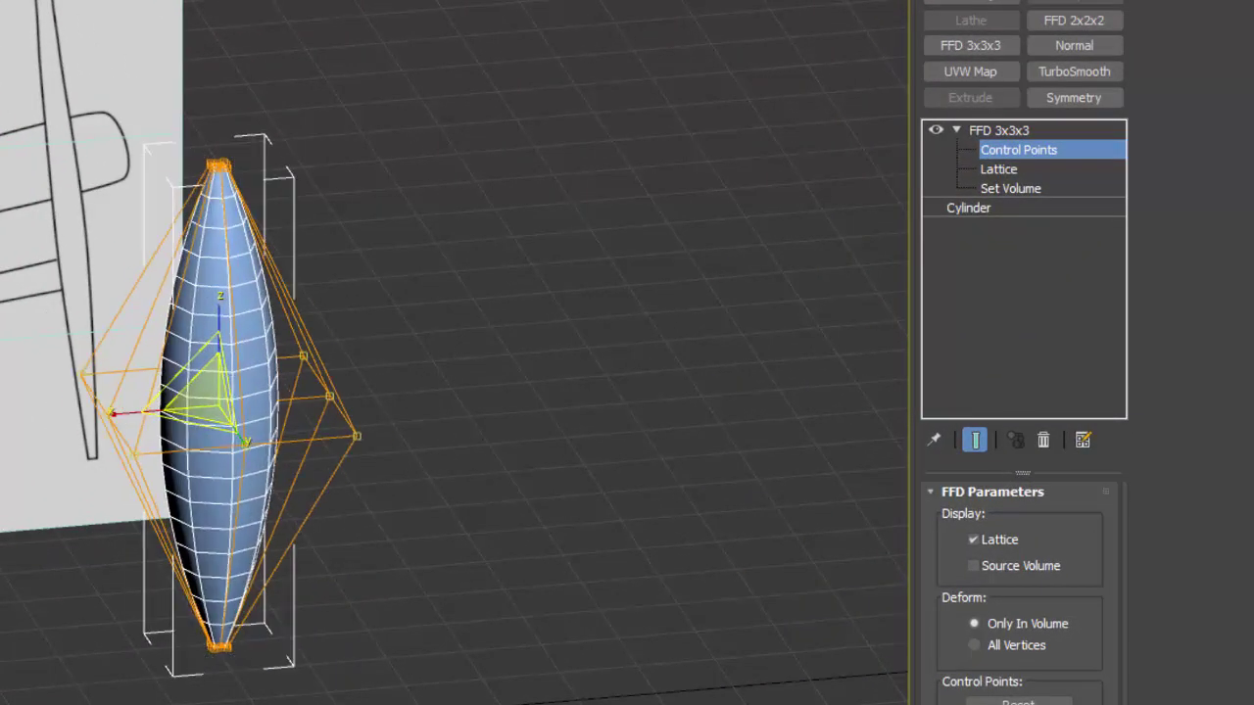
mouse_move(204, 401)
mouse_down()
mouse_move(130, 623)
mouse_move(495, 698)
mouse_up()
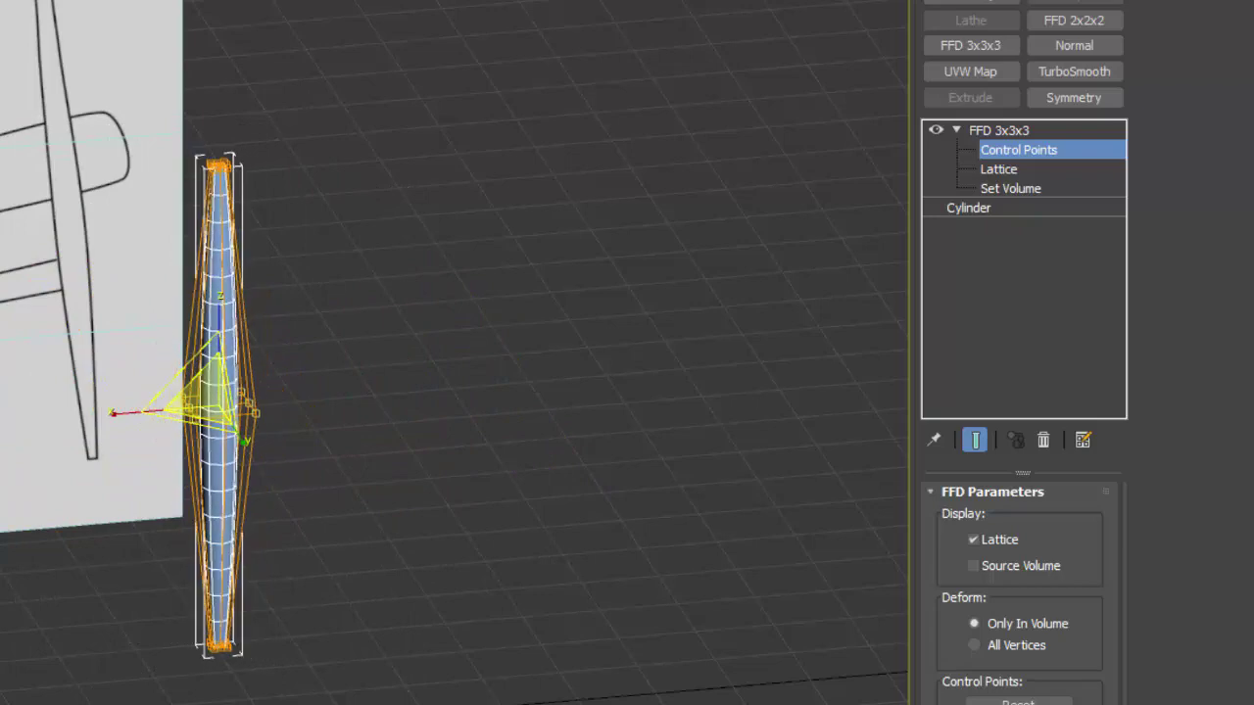
click(996, 130)
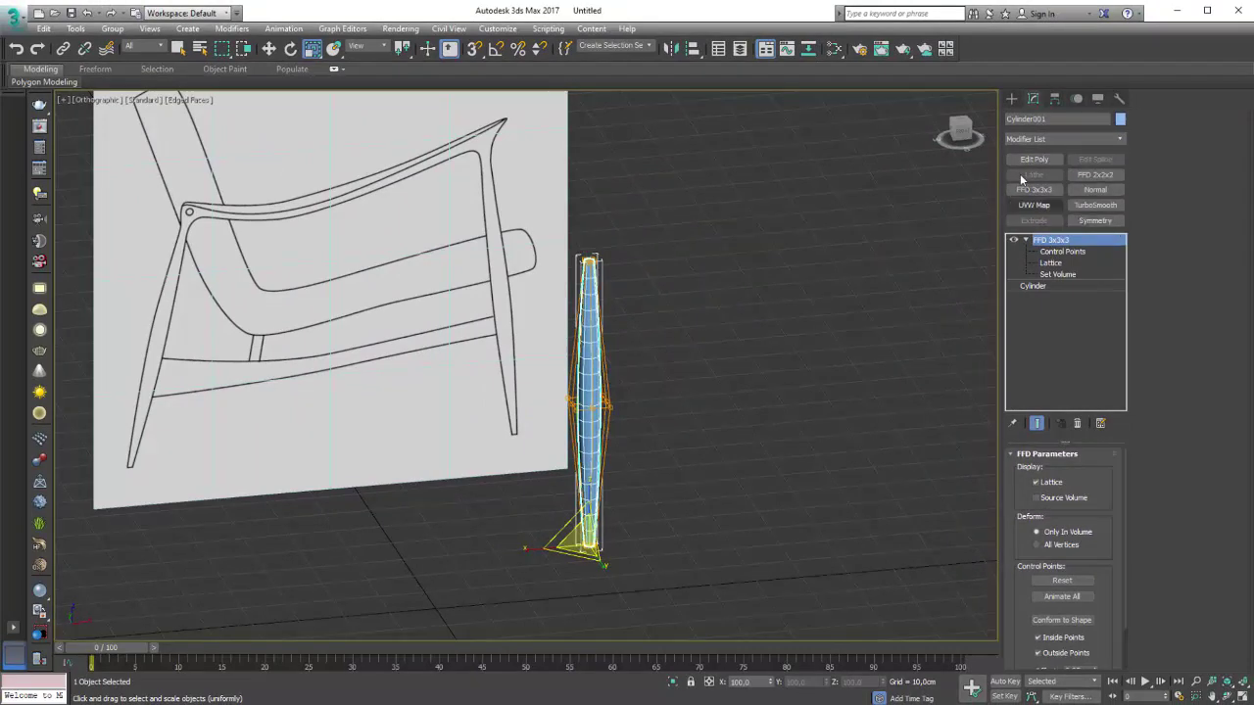
Step: Stack an FFD 2x2x2 modifier above the FFD 3x3x3
click(1108, 138)
mouse_move(1121, 191)
mouse_down()
mouse_move(1121, 286)
mouse_move(1117, 198)
mouse_up()
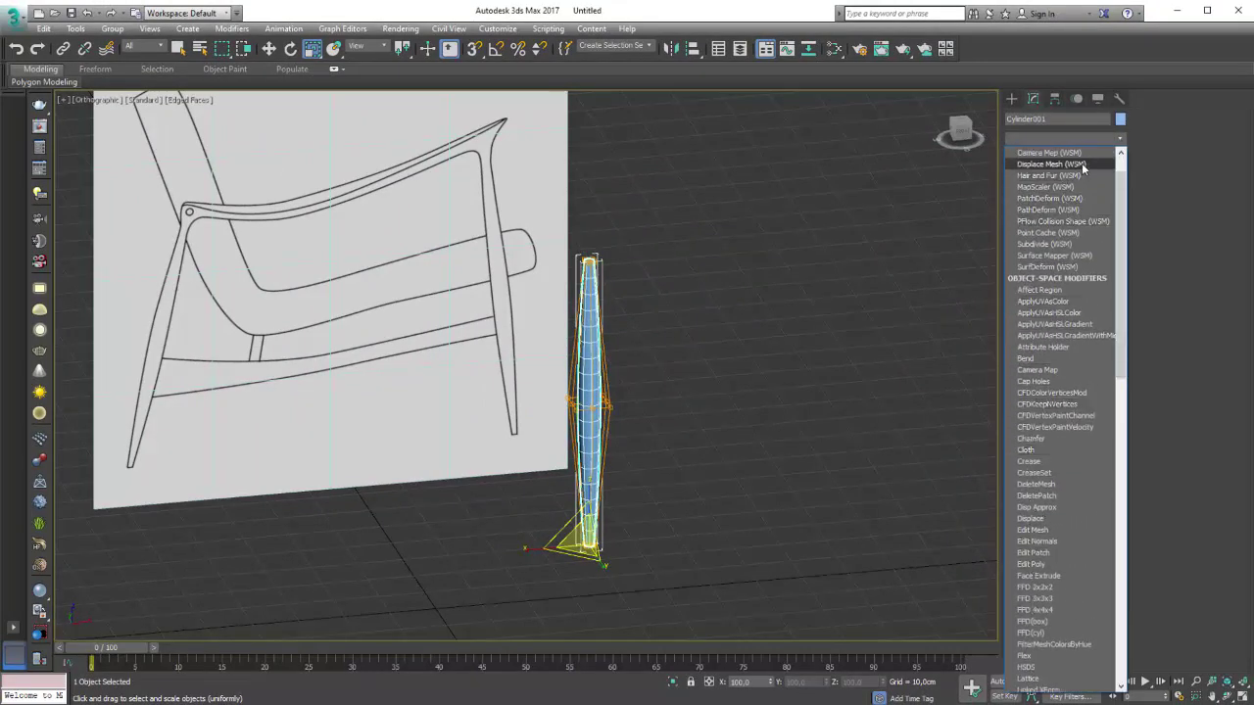
scroll(1082, 168, up, 1)
click(1064, 123)
click(1026, 190)
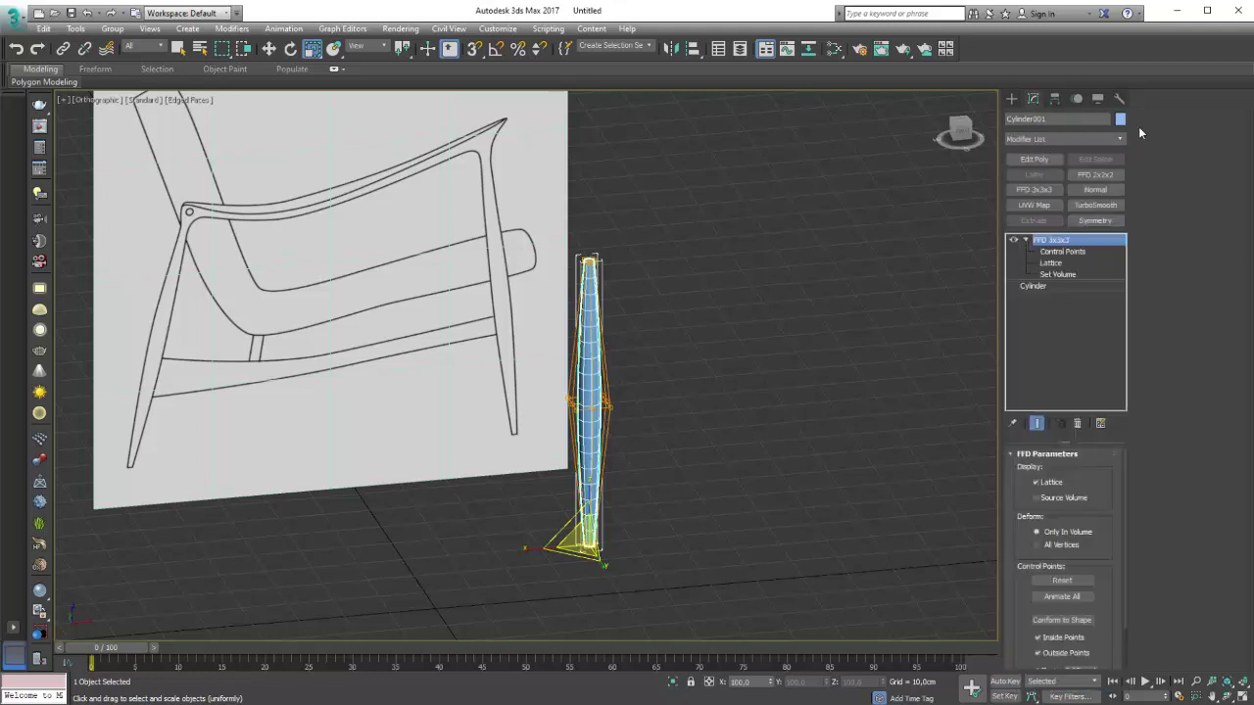
click(1091, 175)
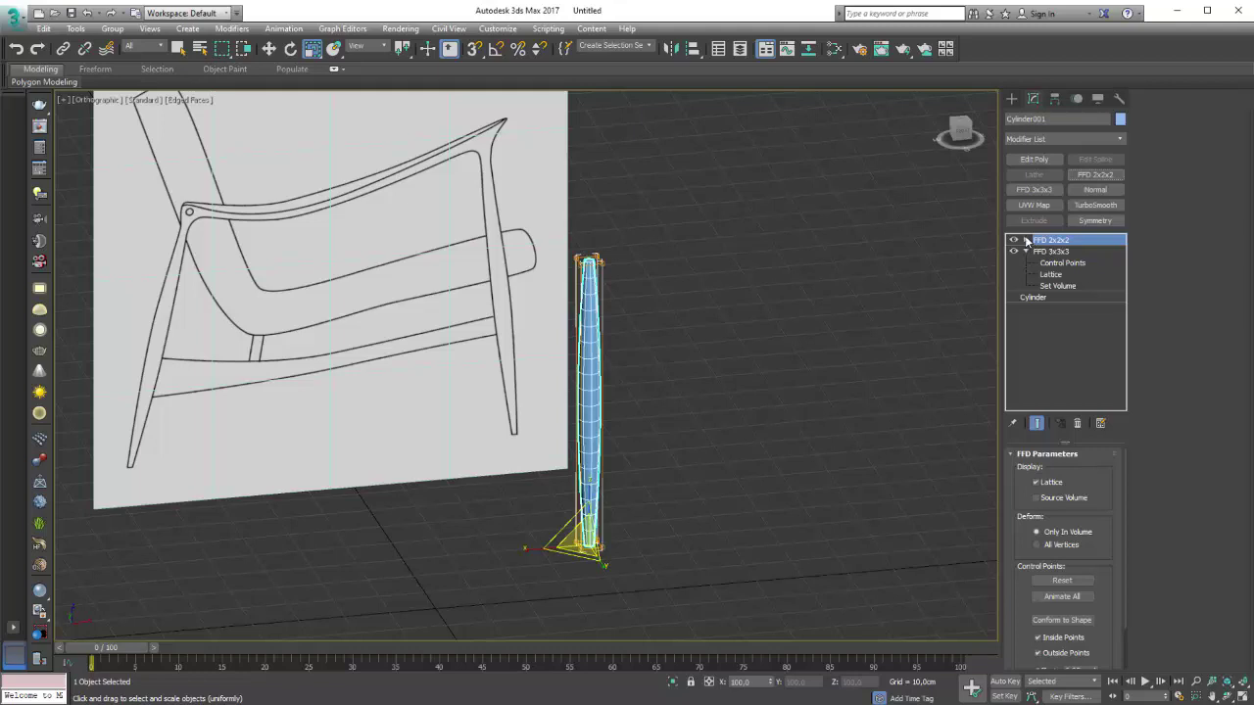
Step: Slide the FFD 2x2x2 top control points left so the leg leans like the sketch
click(1026, 241)
click(1061, 251)
drag(560, 290, 560, 290)
key(w)
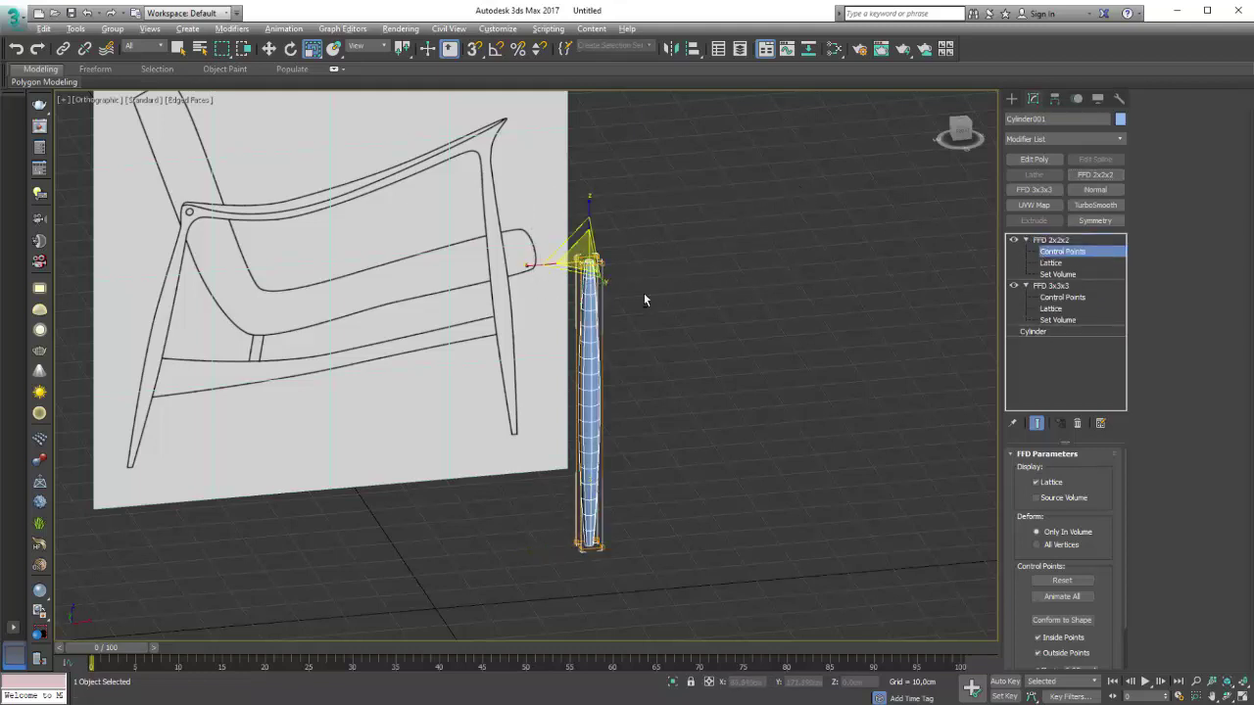
alt+middle_drag(643, 293, 550, 270)
drag(631, 261, 608, 274)
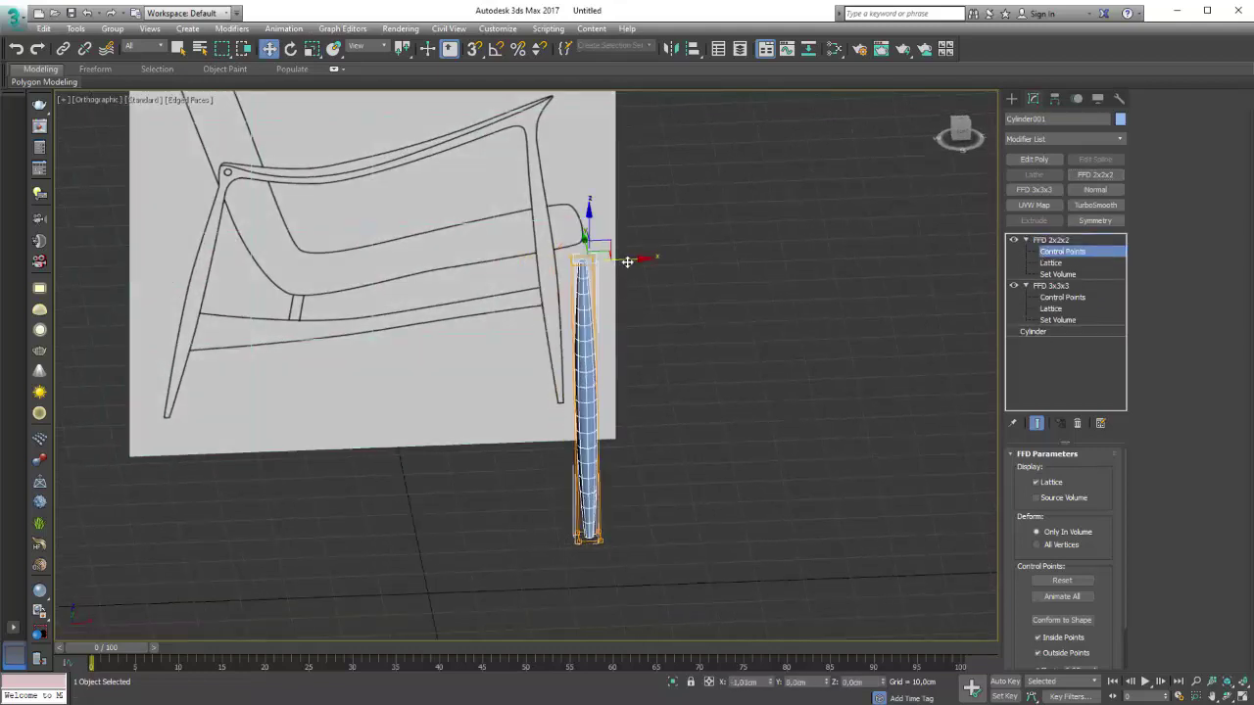
middle_drag(636, 335, 657, 348)
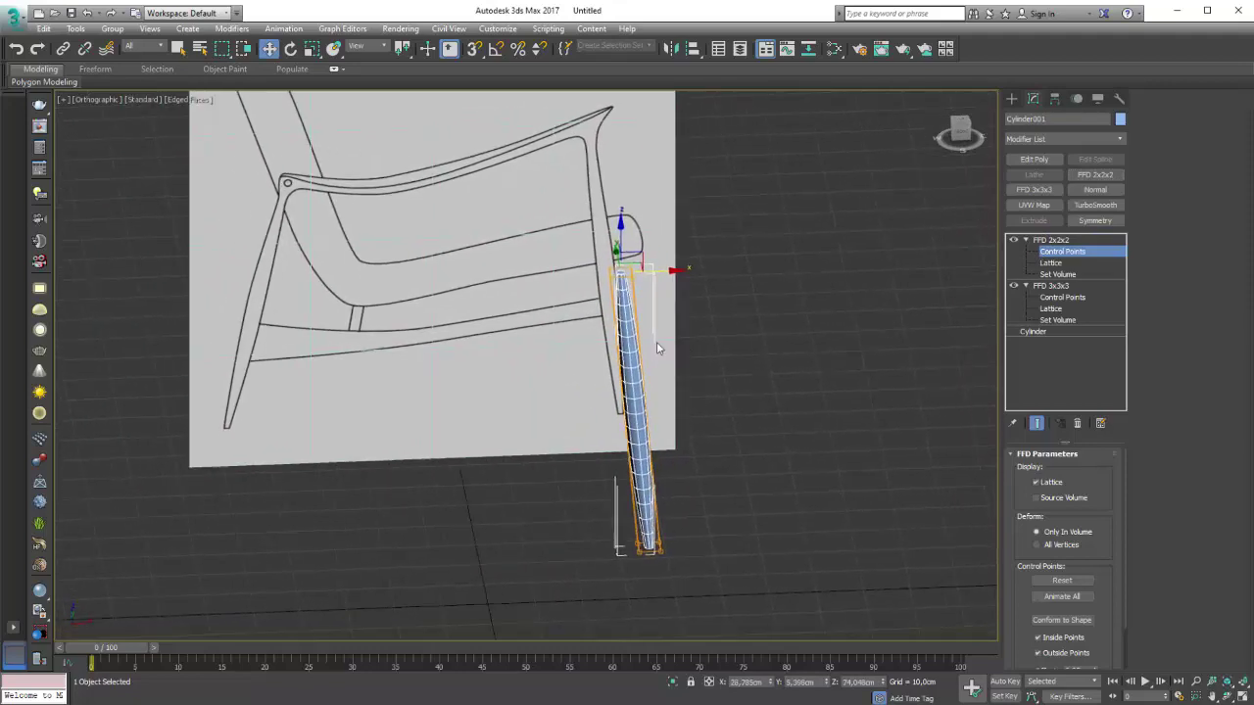
Step: In Front view, scale the FFD 2x2x2 top points to narrow the leg's top
key(f)
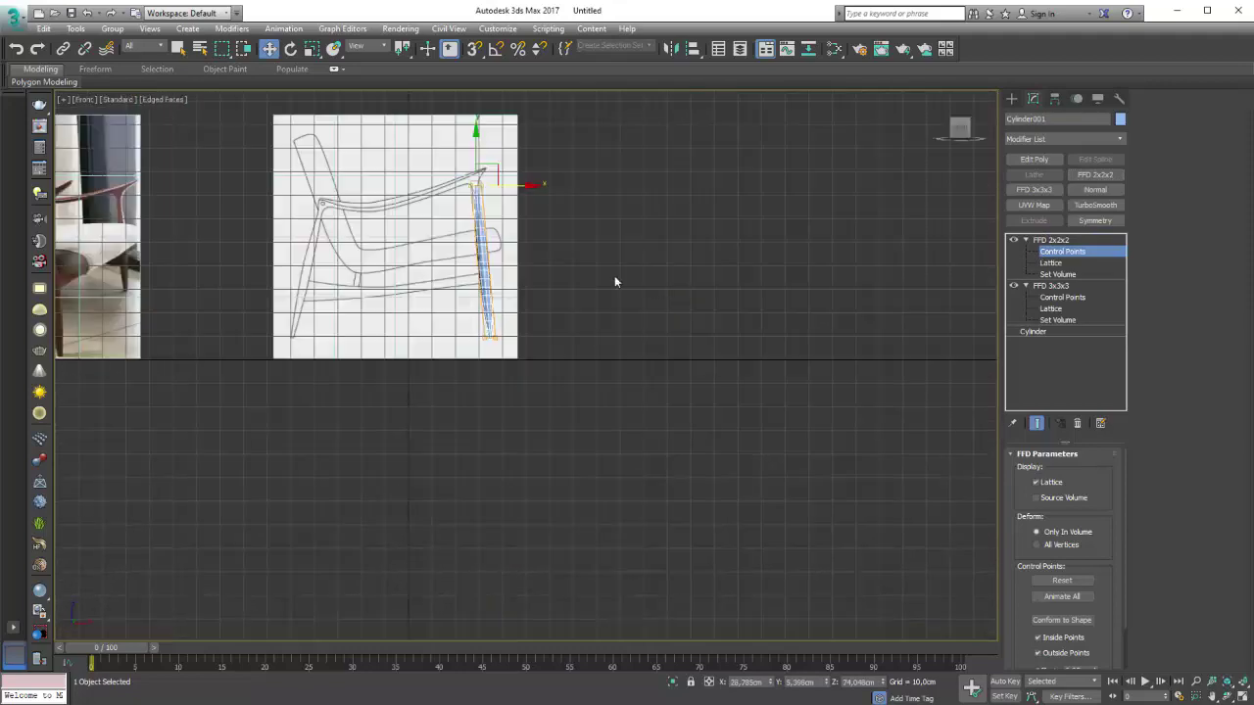
scroll(614, 278, up, 1)
scroll(627, 265, up, 3)
scroll(683, 330, up, 3)
key(e)
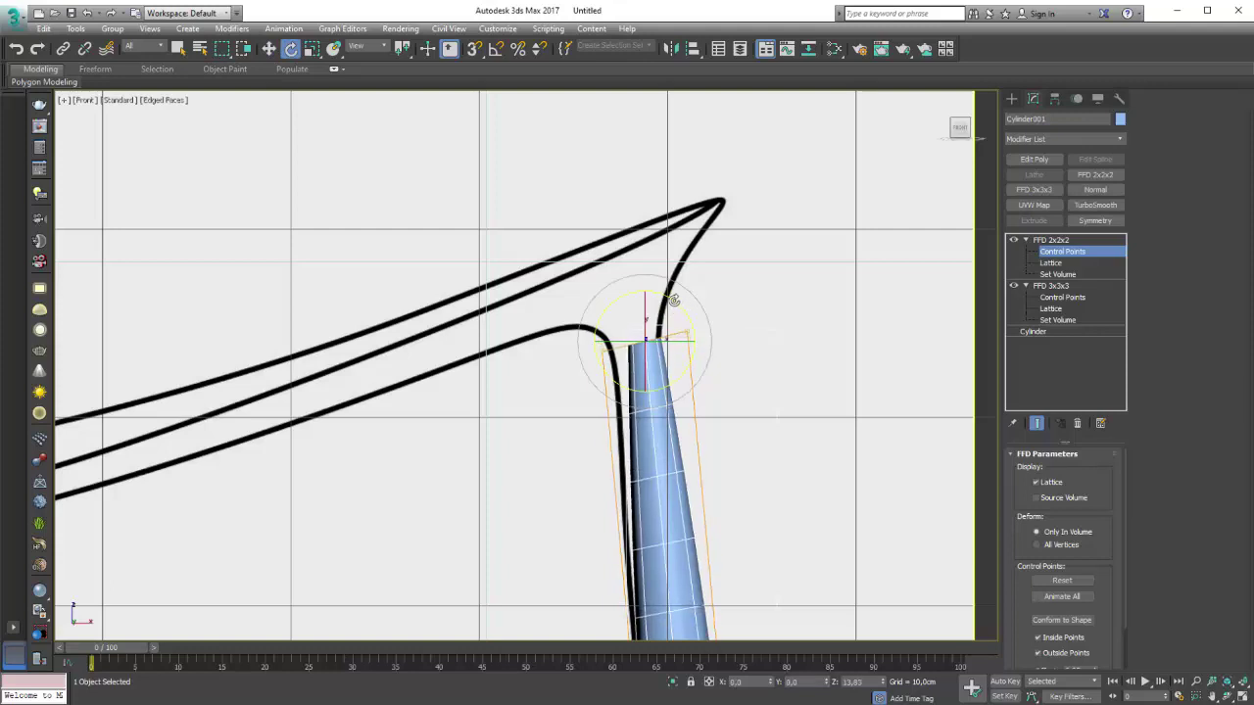
key(r)
drag(650, 299, 650, 326)
key(w)
key(r)
key(ctrl+alt+z)
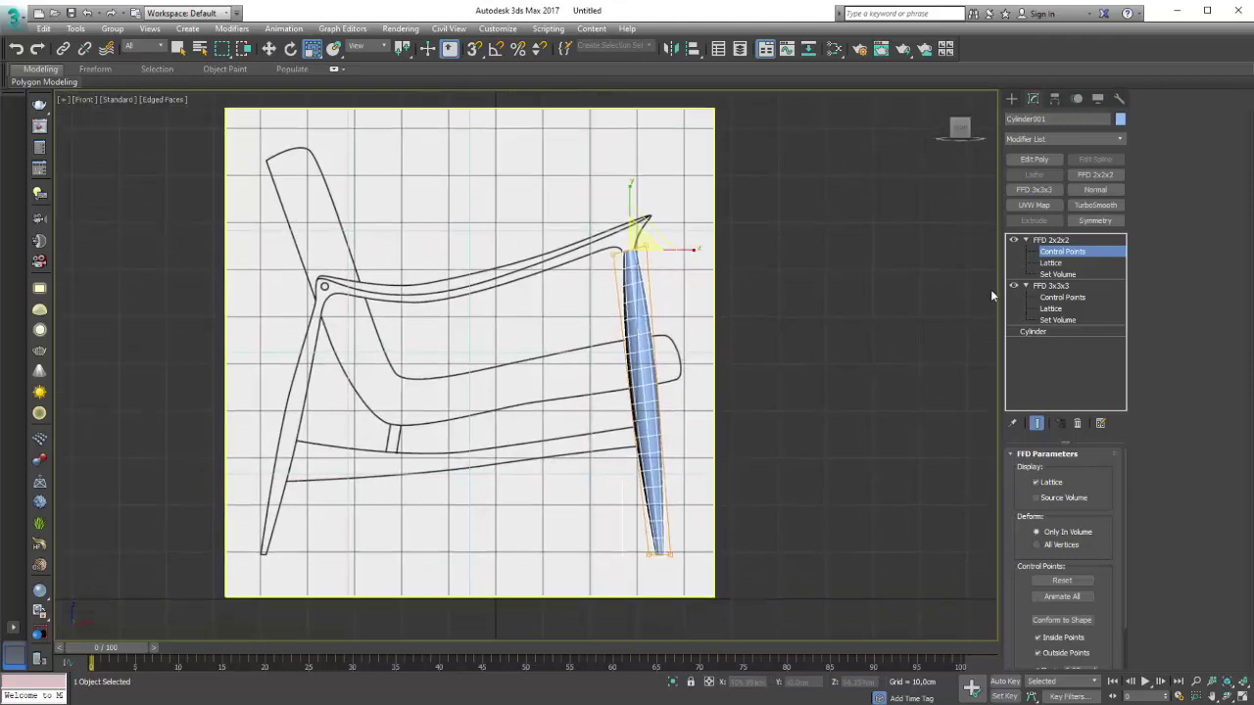
Step: Straighten the leg's middle with FFD 3x3x3 points and move its top up to the armrest
click(1061, 296)
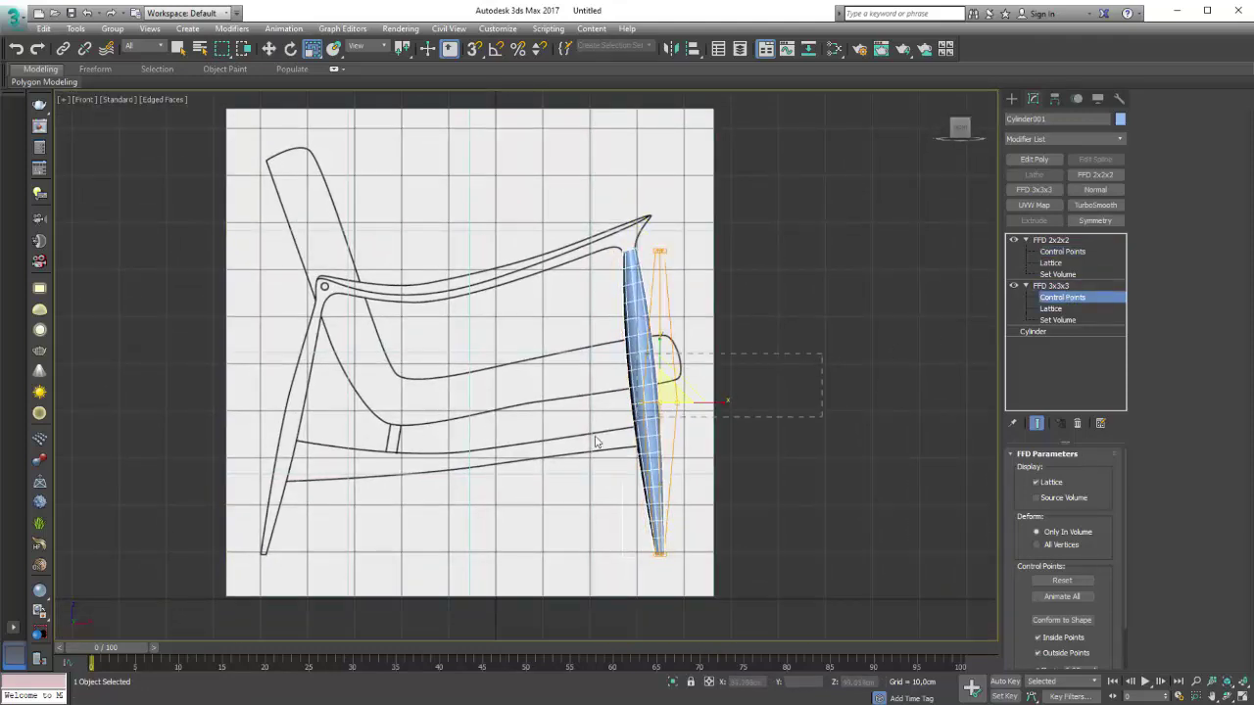
alt+middle_drag(594, 440, 689, 436)
drag(681, 416, 676, 406)
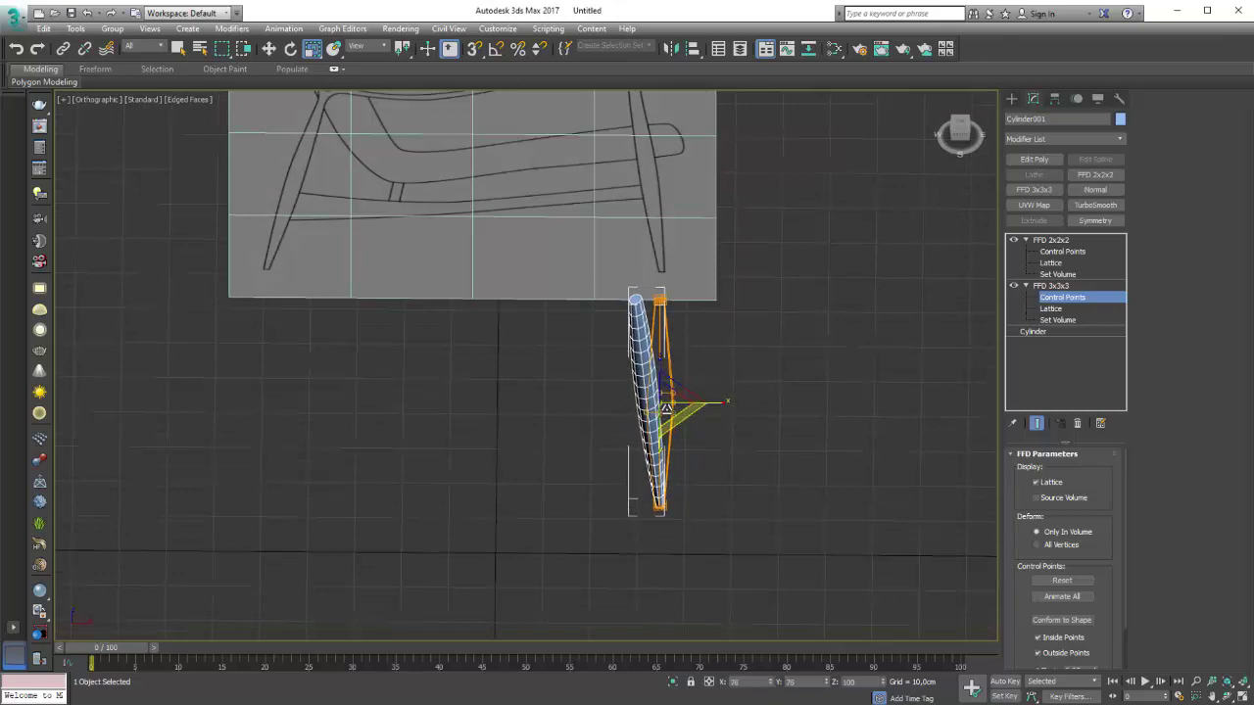
click(1063, 252)
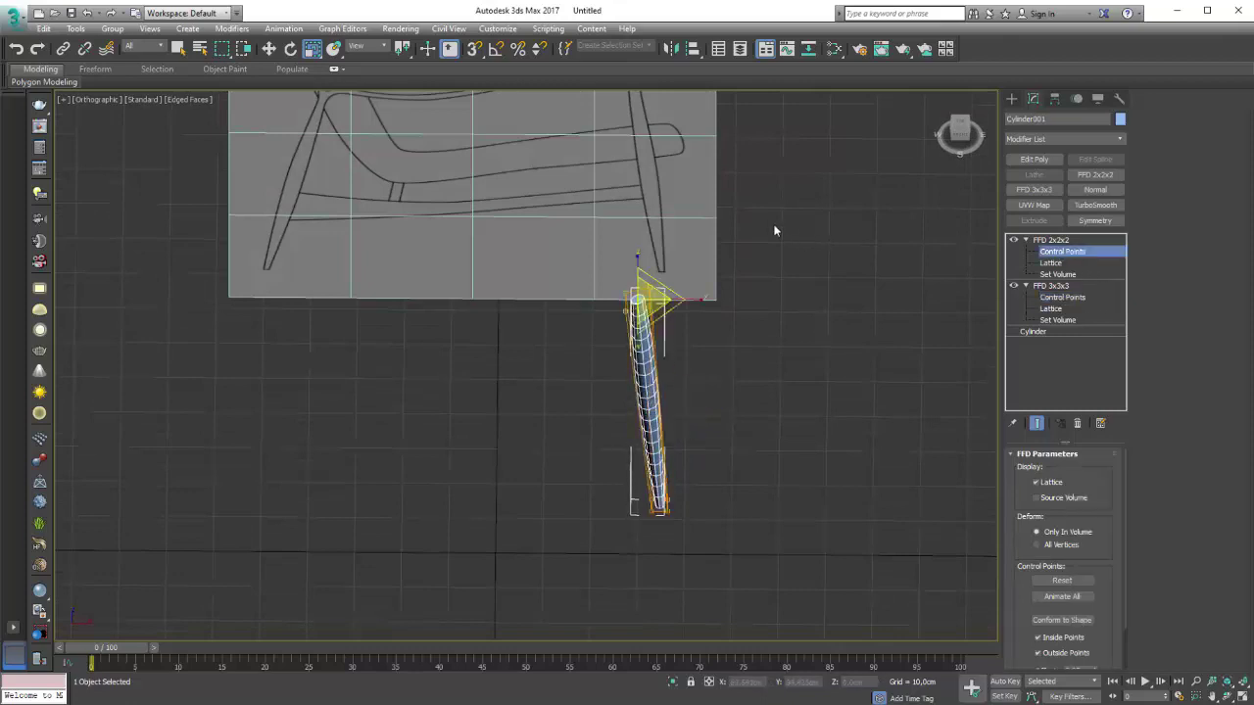
key(f)
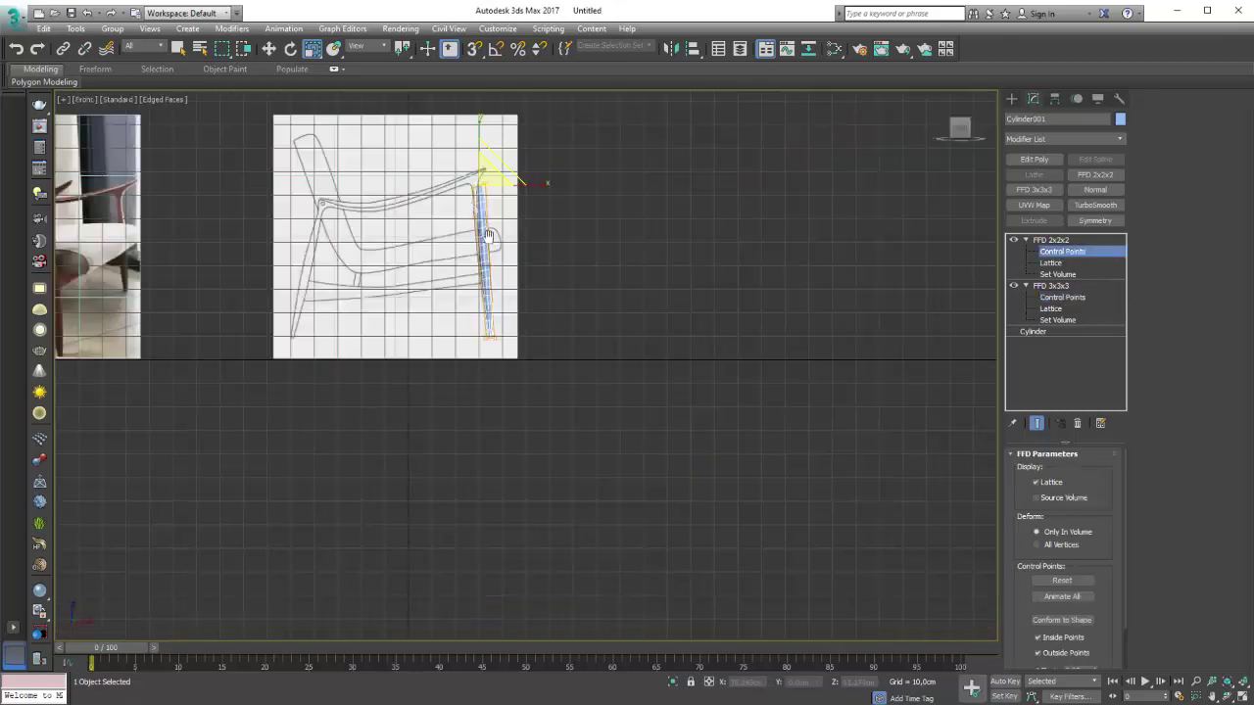
scroll(487, 235, up, 8)
key(w)
drag(595, 241, 587, 236)
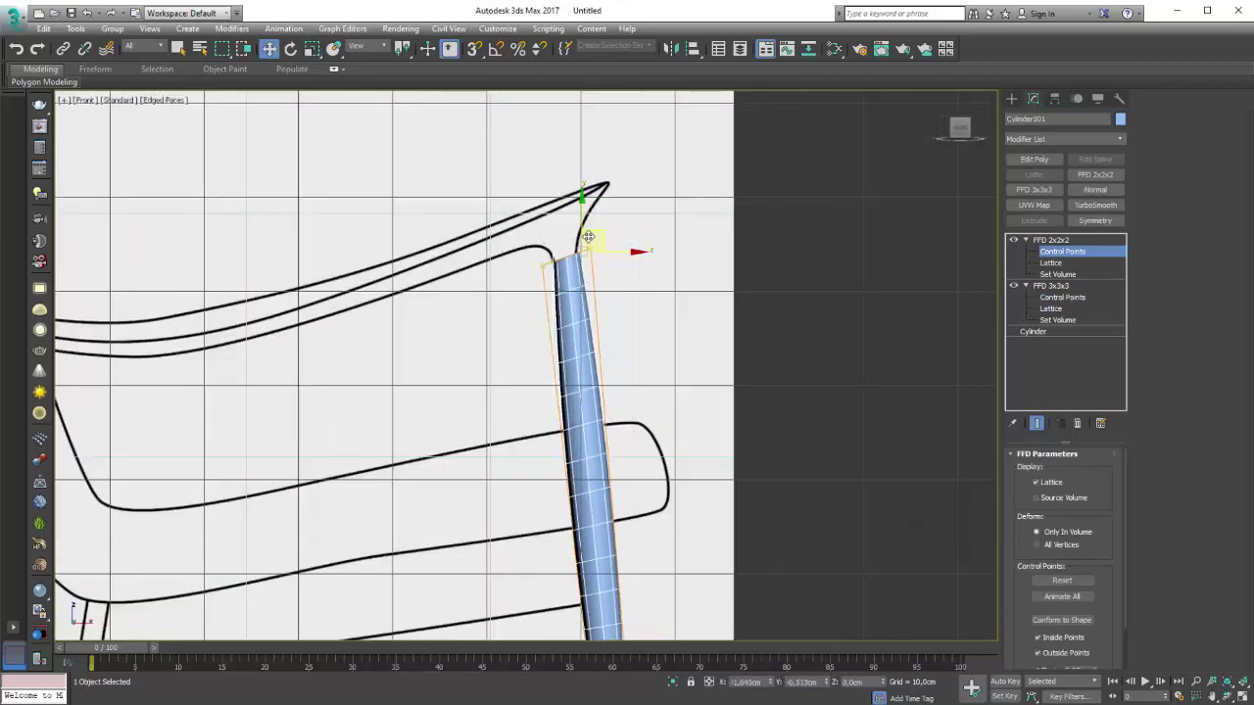
scroll(587, 236, down, 5)
mouse_move(587, 236)
alt+middle_down()
mouse_move(621, 377)
mouse_move(721, 395)
mouse_move(702, 400)
mouse_move(837, 253)
alt+middle_up()
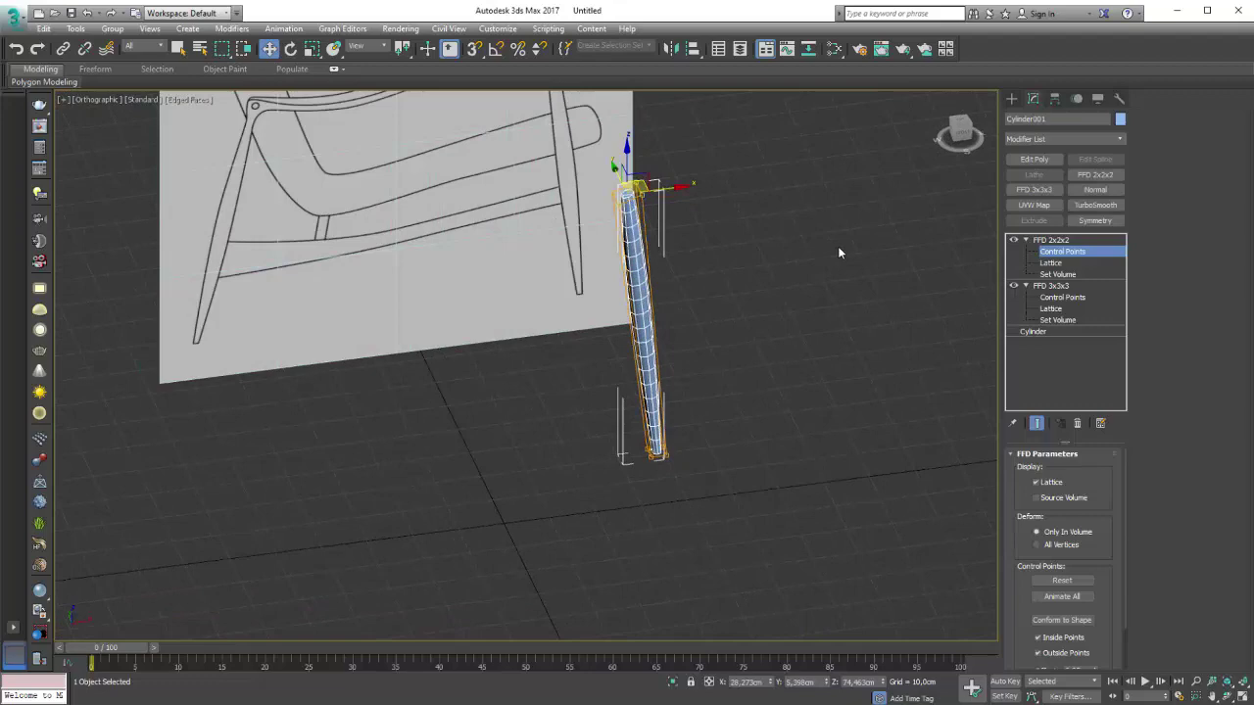
Step: Collapse the FFD entries and Shift-drag a copy of the leg to the right
click(1050, 240)
click(1024, 285)
click(1025, 240)
mouse_move(718, 292)
middle_down()
mouse_move(778, 368)
mouse_move(750, 378)
middle_up()
scroll(793, 473, down, 3)
shift+drag(771, 461, 923, 460)
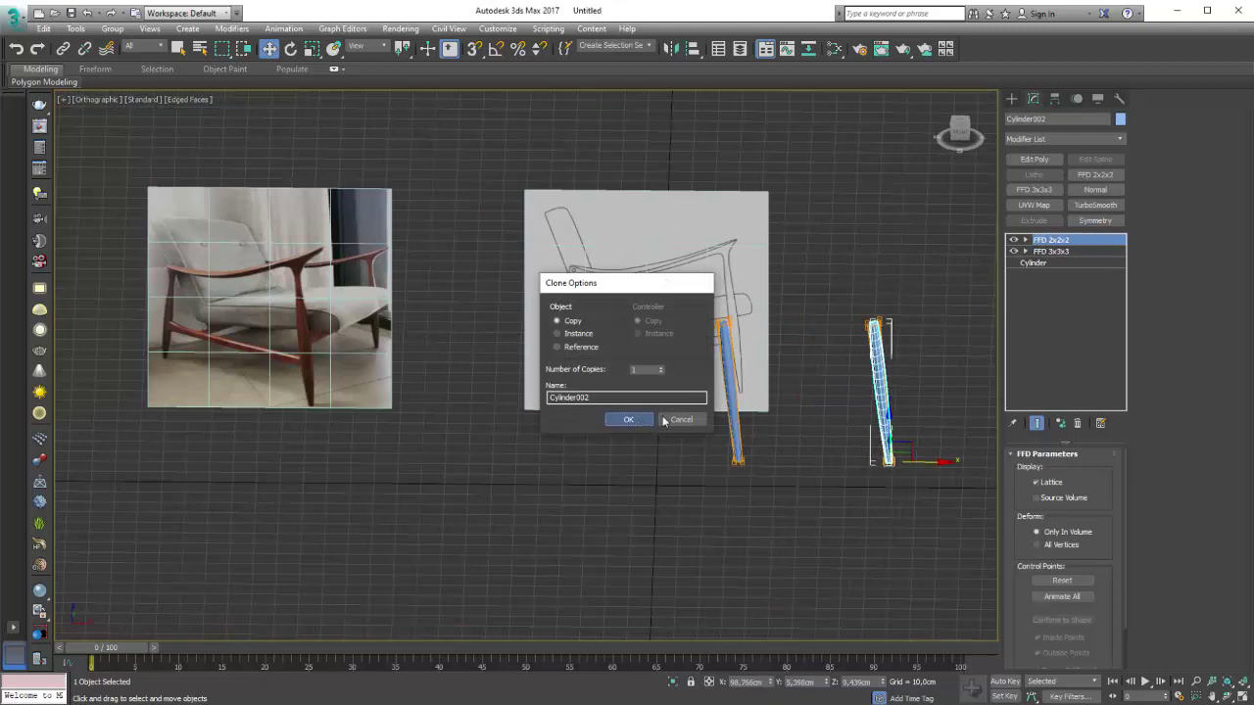
Step: Make Cylinder002 an independent copy, then add Edit Poly to the original leg and select its top face
click(628, 419)
click(734, 379)
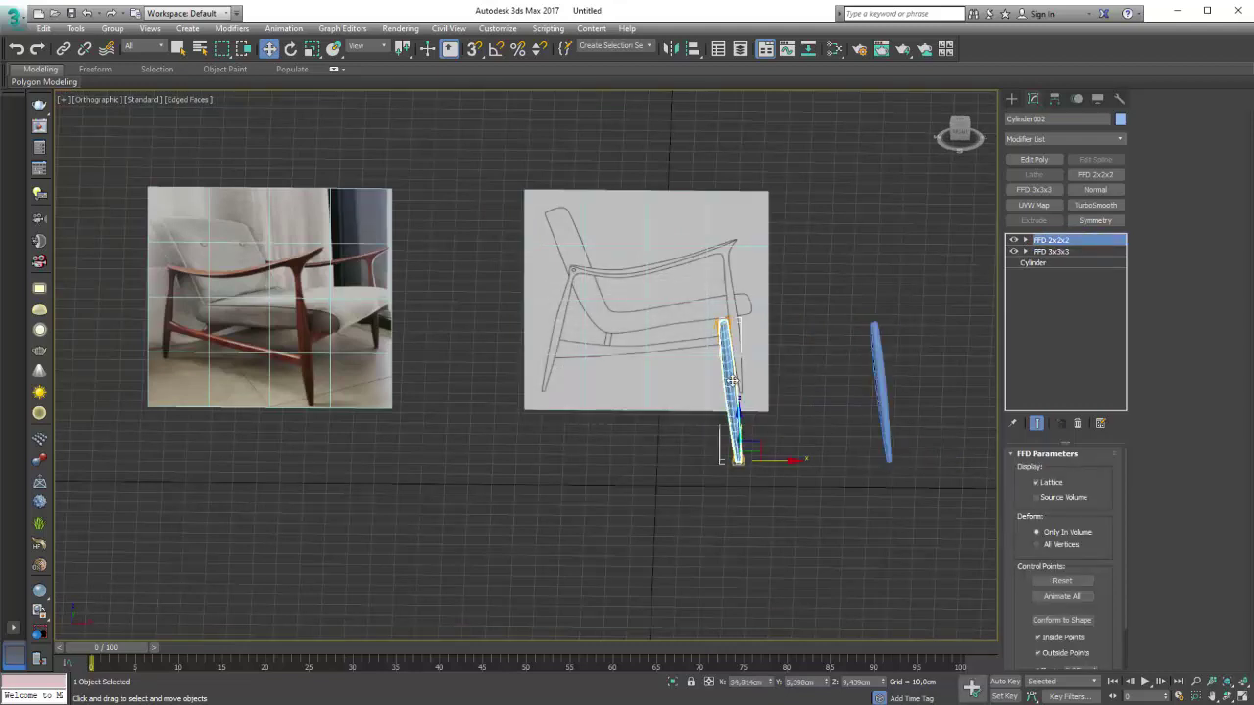
alt+middle_drag(833, 319, 880, 291)
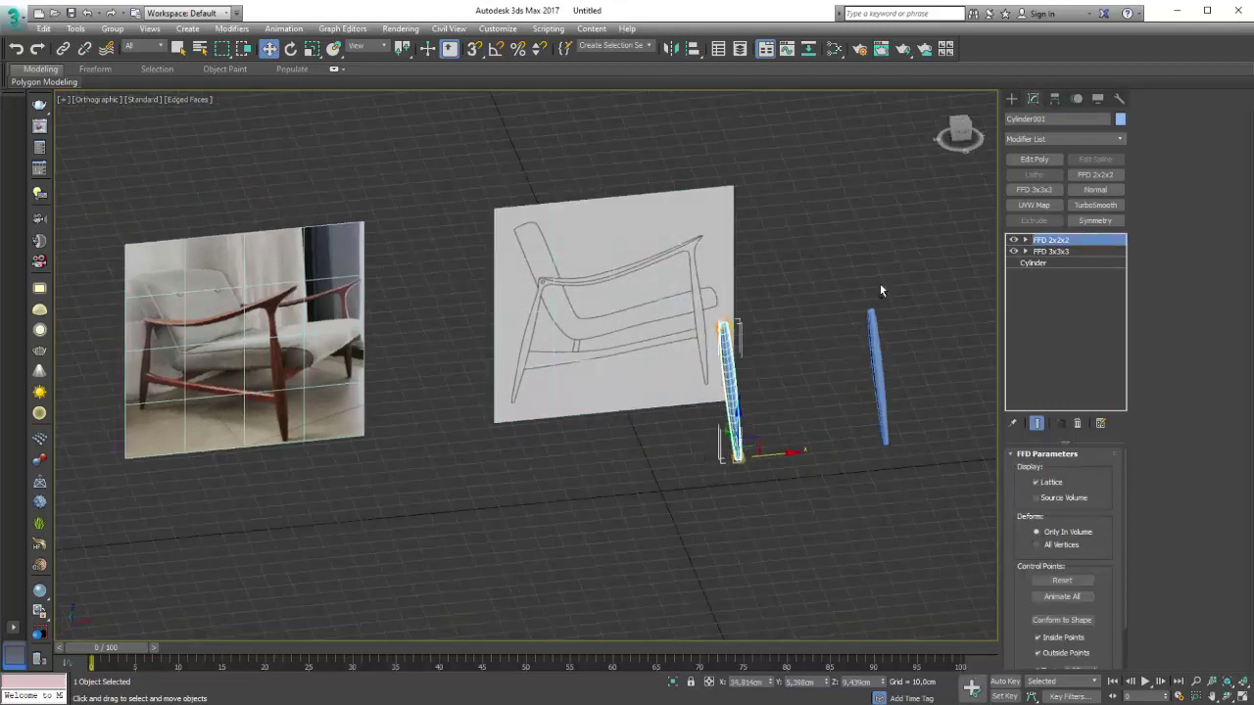
click(1034, 159)
click(1200, 134)
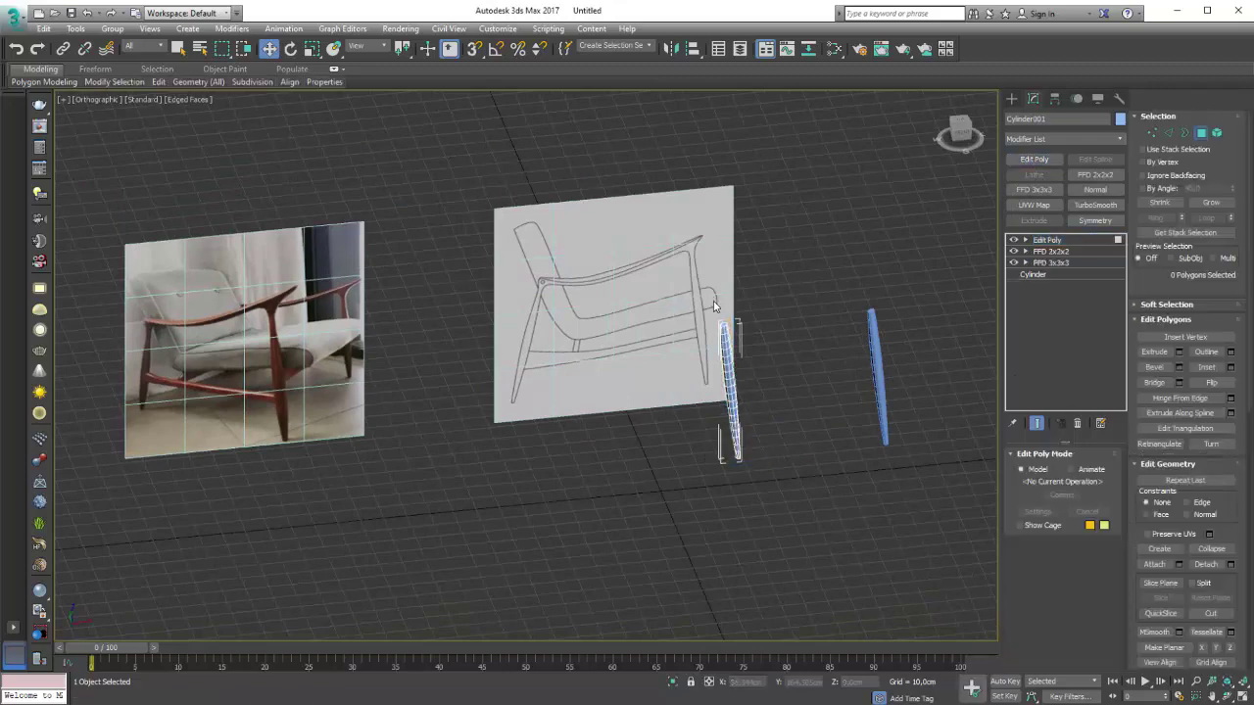
scroll(726, 338, up, 4)
scroll(726, 343, up, 4)
click(726, 349)
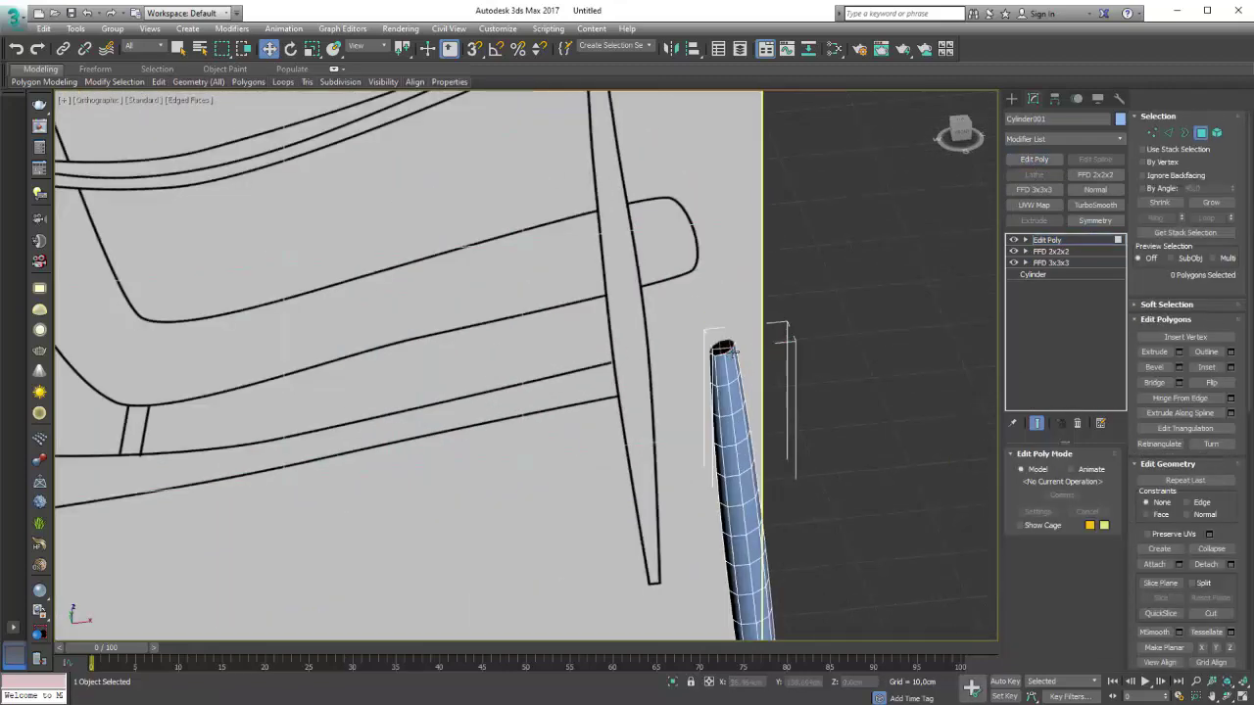
scroll(727, 354, down, 5)
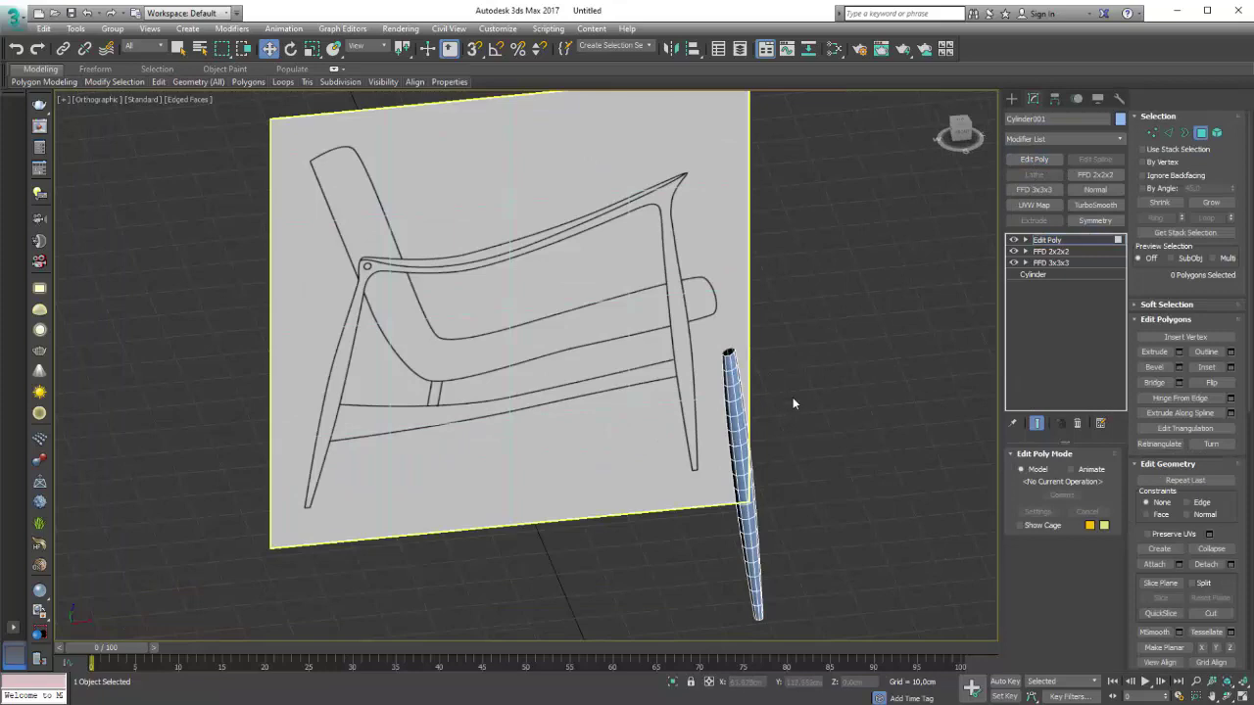
Step: Zoom the Front view onto the leg's top beneath the armrest outline
key(f)
scroll(557, 258, down, 3)
middle_drag(558, 258, 758, 289)
scroll(630, 292, up, 6)
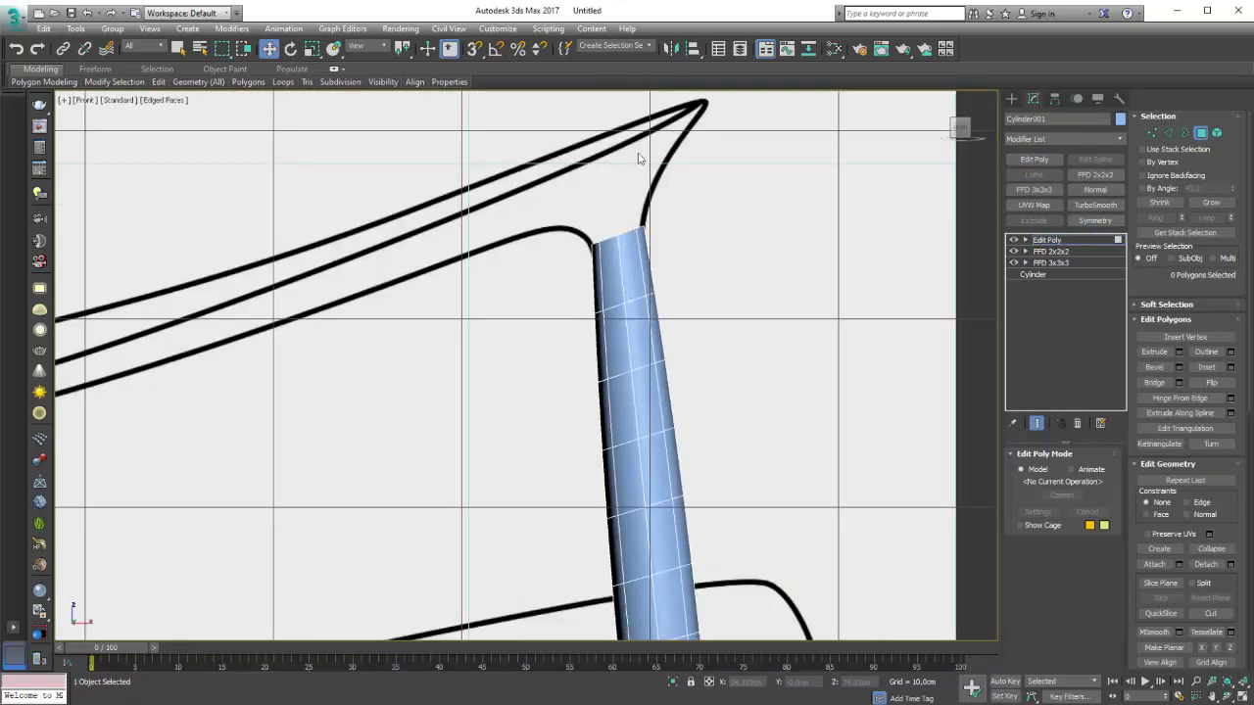
middle_drag(617, 137, 603, 205)
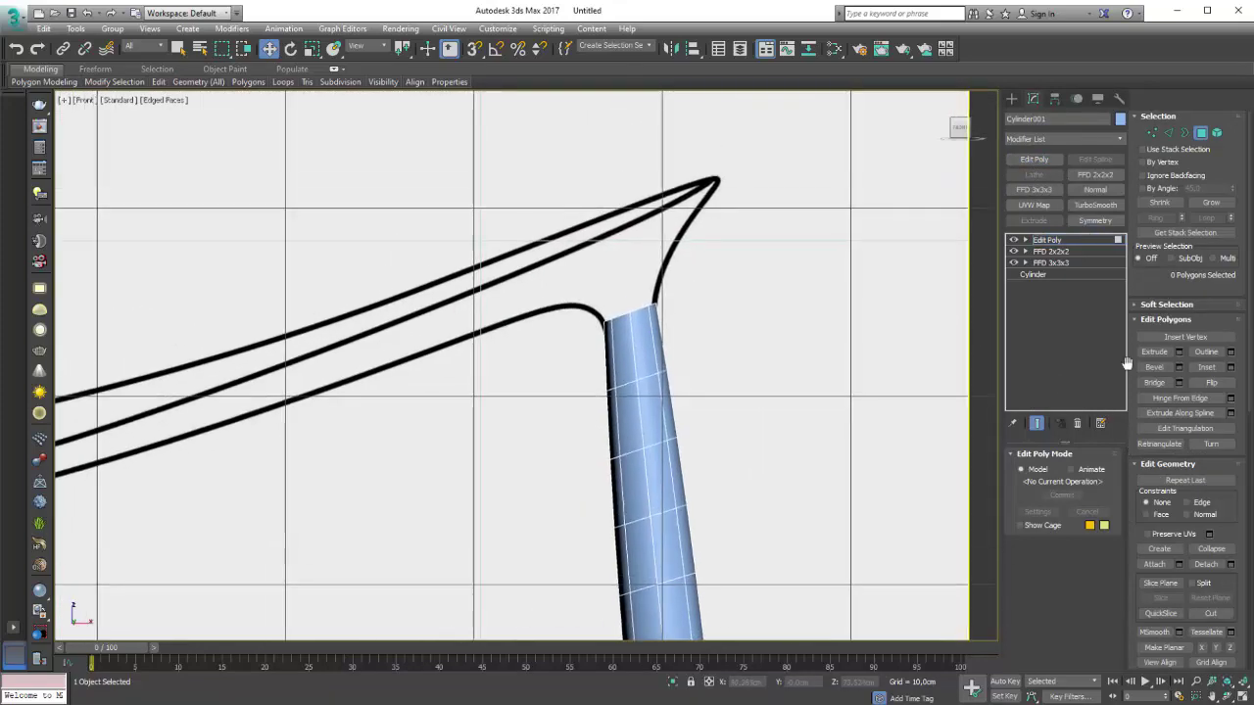
Step: Extrude the leg's open top border upward into a new ring and shrink it slightly
click(1184, 133)
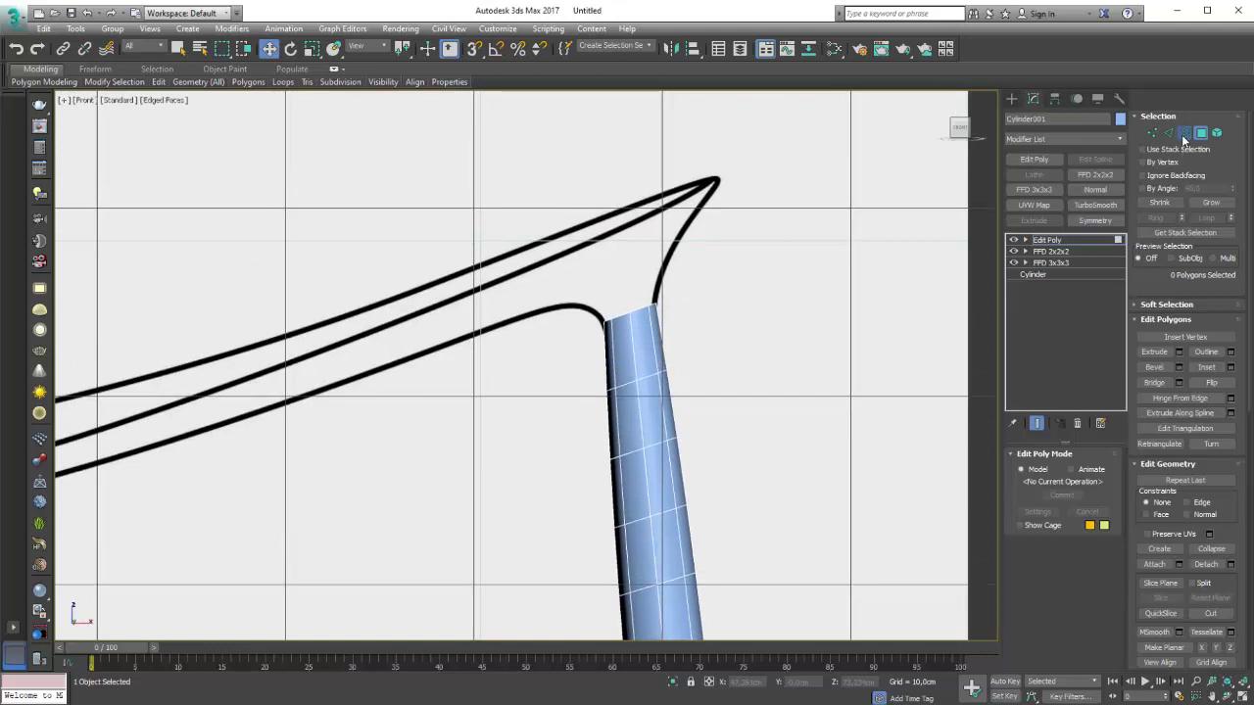
click(641, 310)
mouse_move(631, 284)
shift+mouse_down()
mouse_move(599, 252)
mouse_move(627, 244)
shift+mouse_up()
key(r)
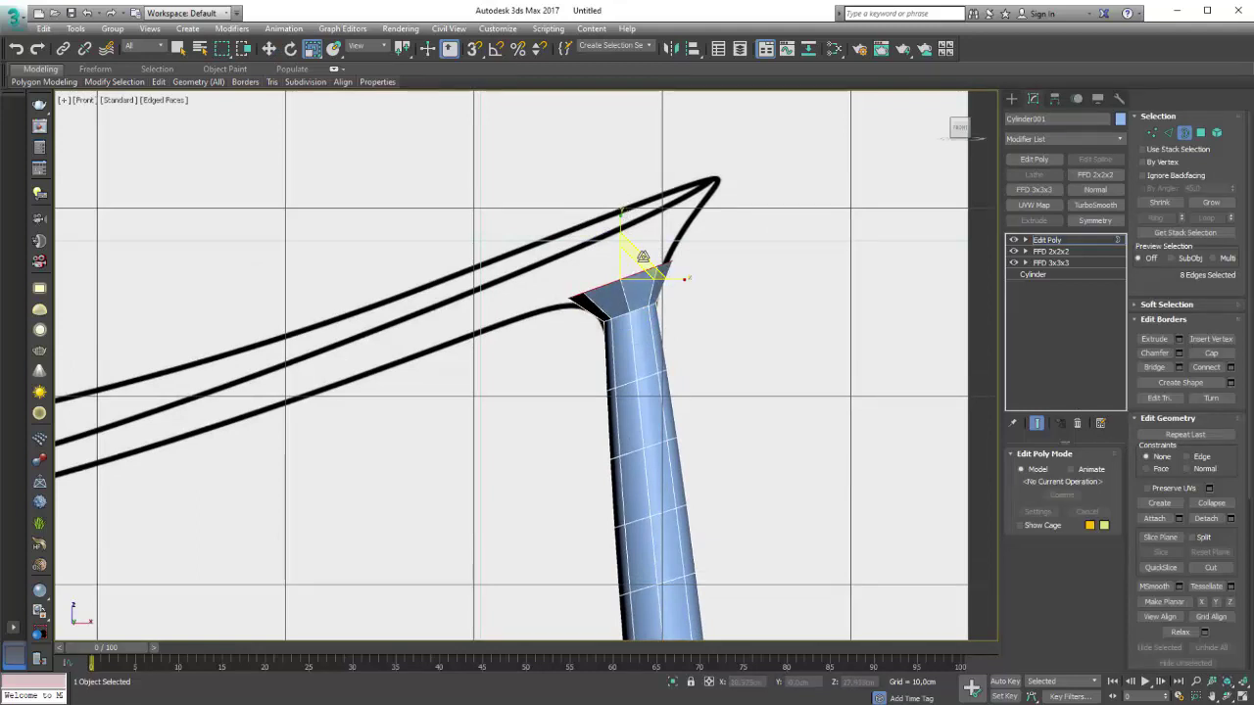
key(w)
mouse_move(644, 280)
alt+middle_down()
mouse_move(655, 357)
mouse_move(721, 367)
alt+middle_up()
key(e)
key(r)
drag(678, 295, 658, 292)
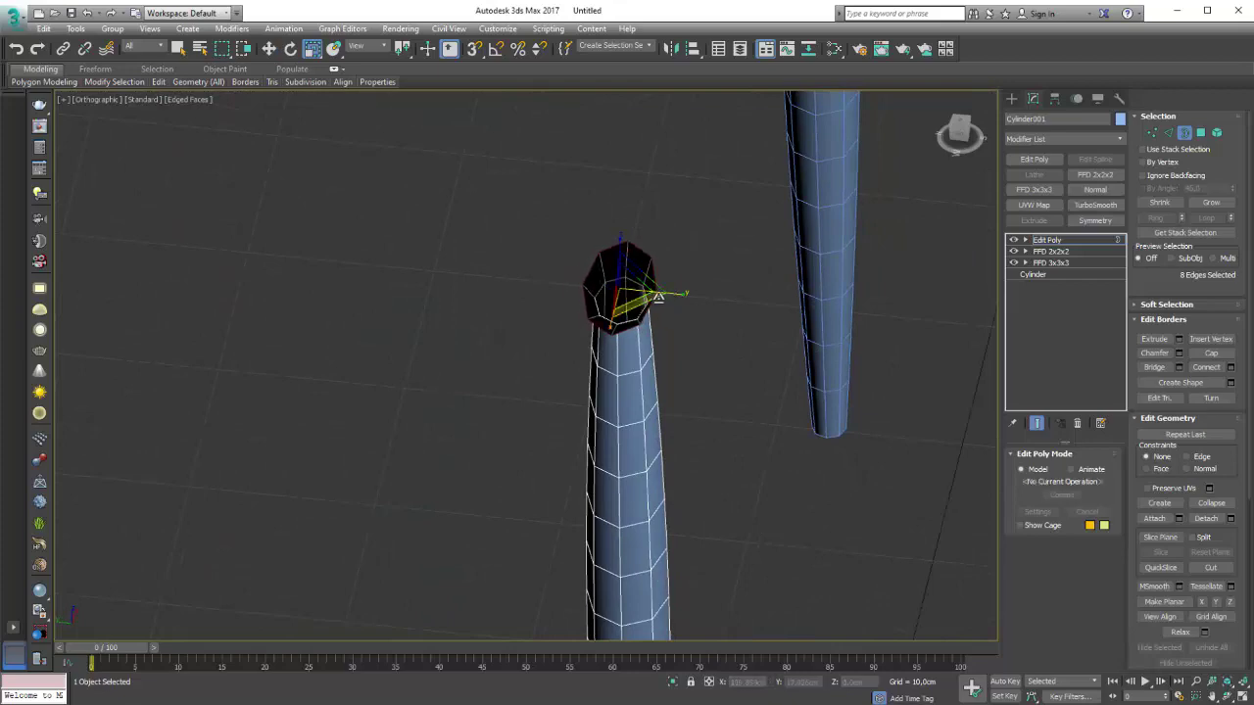
Step: Raise the new top ring toward the armrest and scale it outward into a flare
key(f)
scroll(533, 219, up, 4)
scroll(517, 196, up, 2)
middle_drag(517, 196, 580, 424)
key(w)
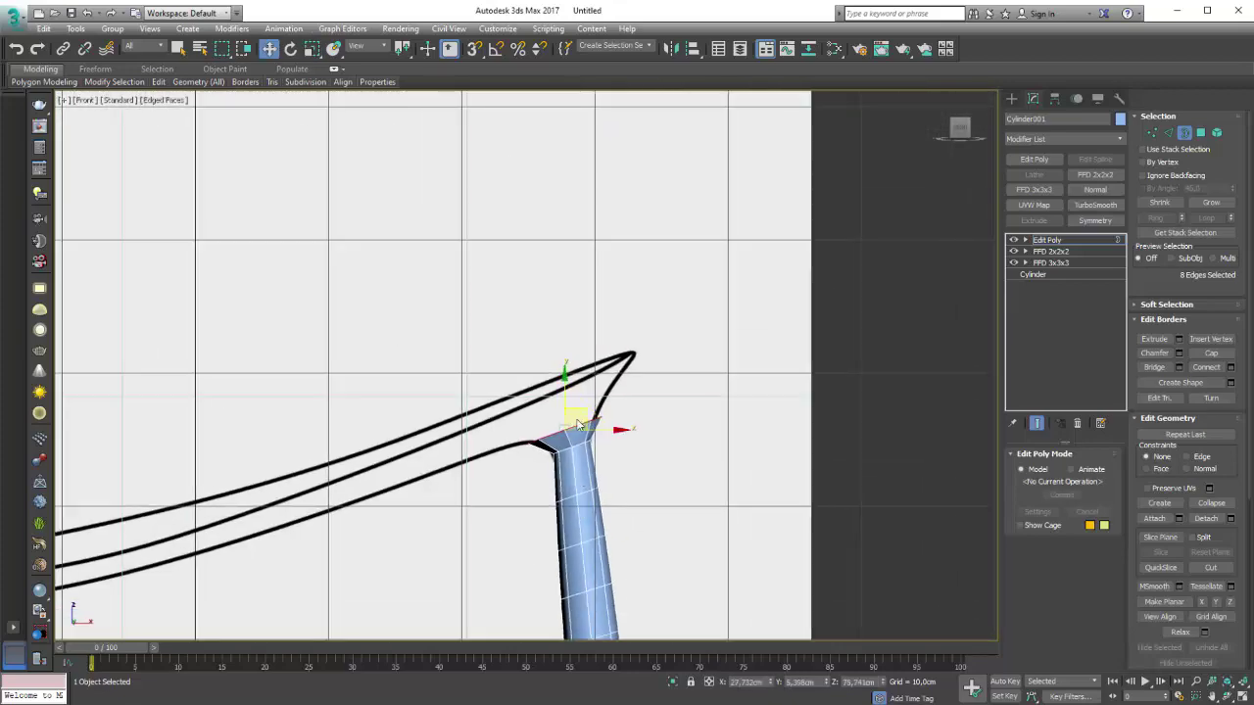
drag(586, 408, 578, 392)
key(r)
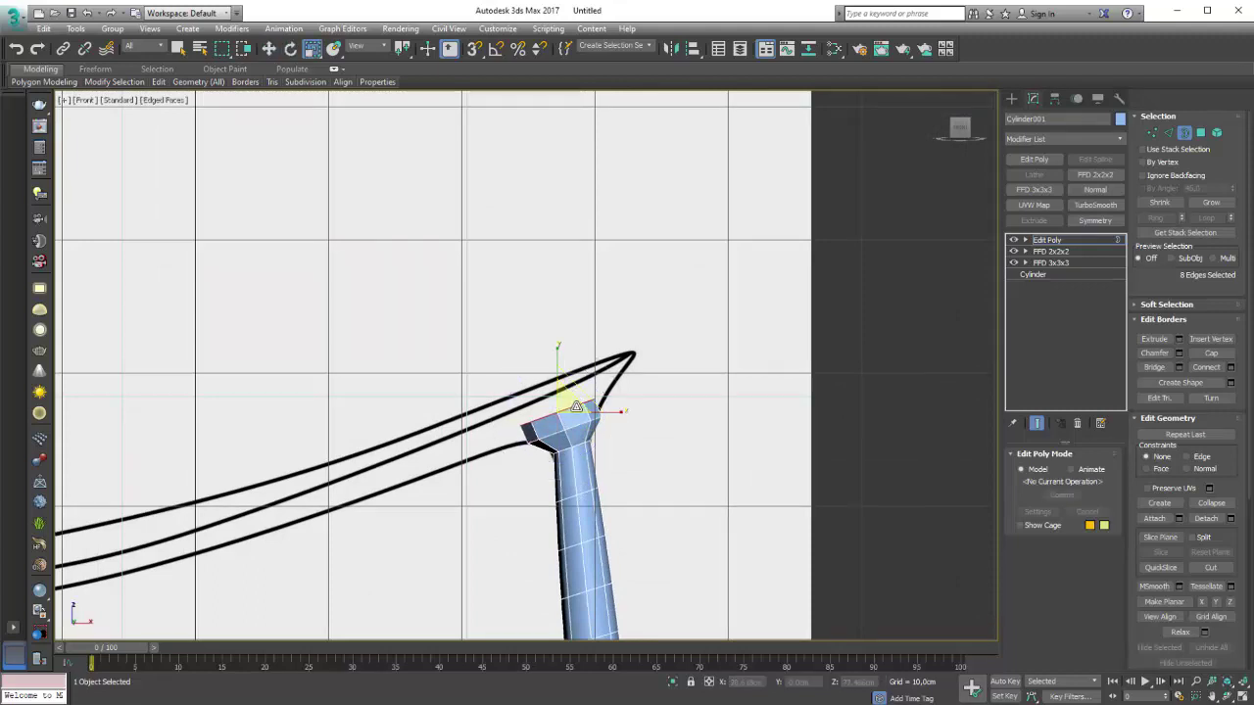
alt+middle_drag(565, 400, 621, 457)
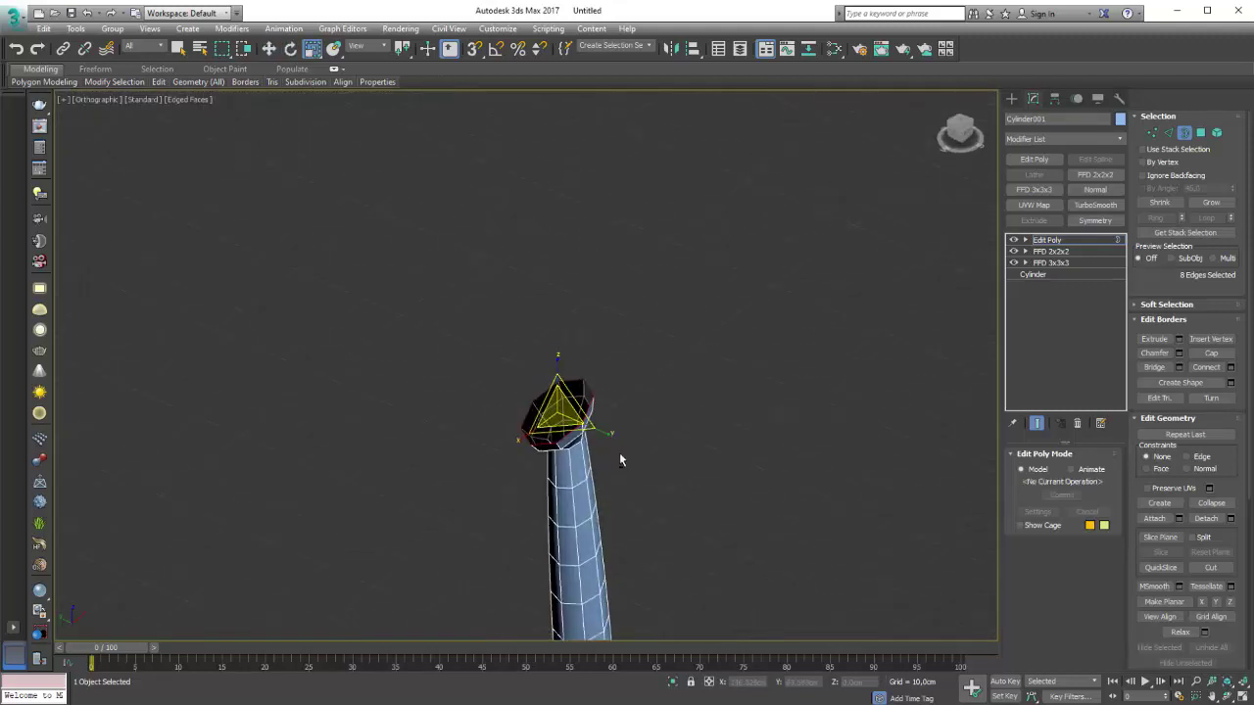
drag(569, 425, 566, 401)
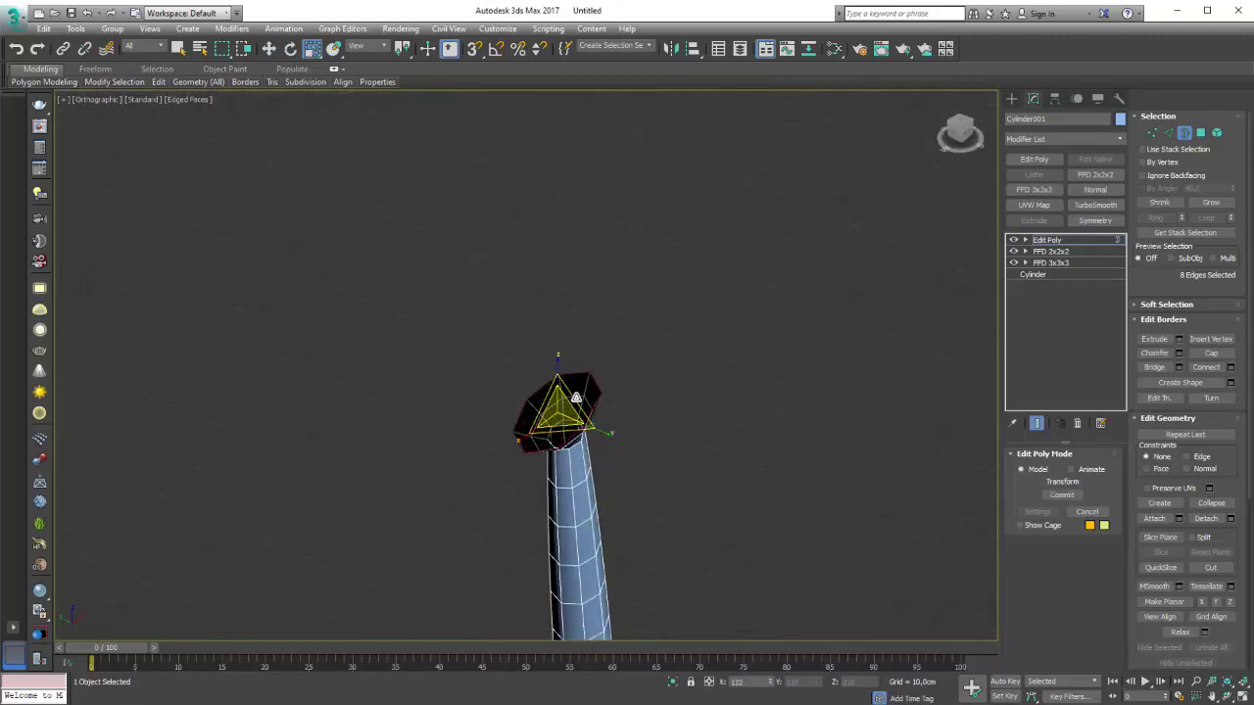
Step: Shift the flared ring left under the armrest and select the edges along its top
alt+middle_drag(582, 394, 640, 439)
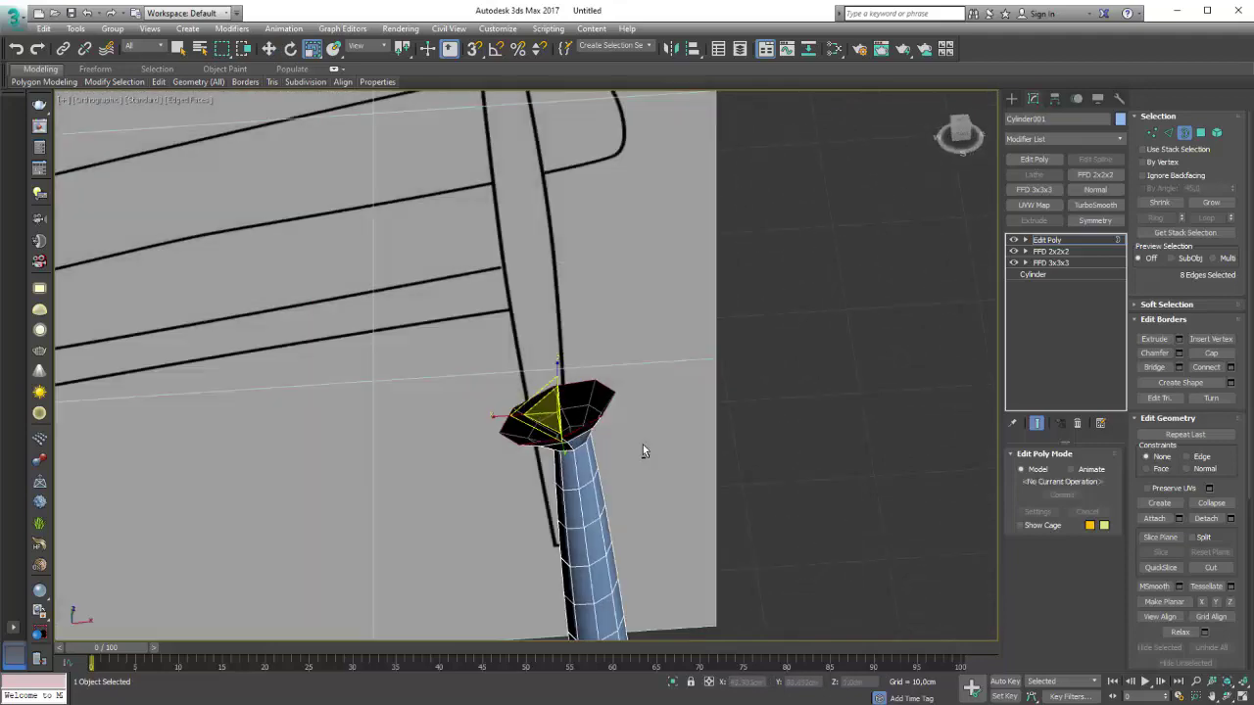
key(f)
scroll(581, 347, up, 2)
scroll(640, 383, up, 4)
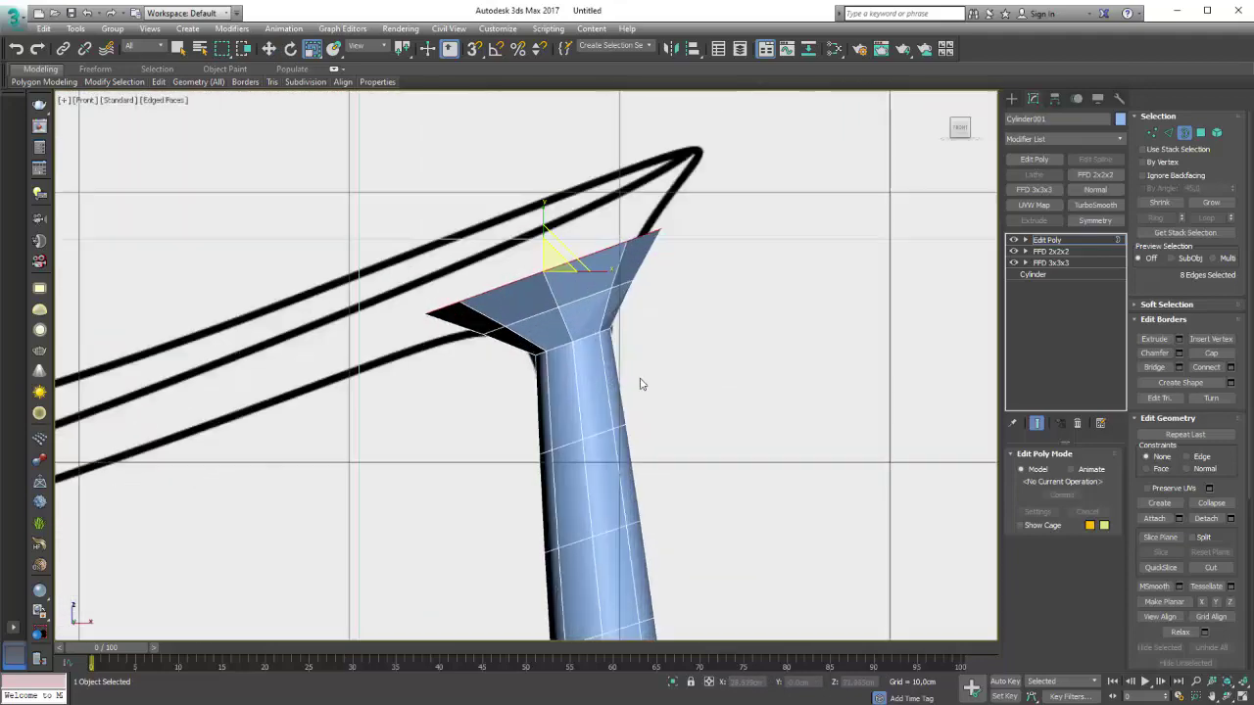
mouse_move(640, 383)
middle_down()
mouse_move(633, 291)
mouse_move(634, 346)
middle_up()
key(w)
mouse_move(567, 334)
mouse_down()
mouse_move(550, 333)
mouse_move(556, 321)
mouse_up()
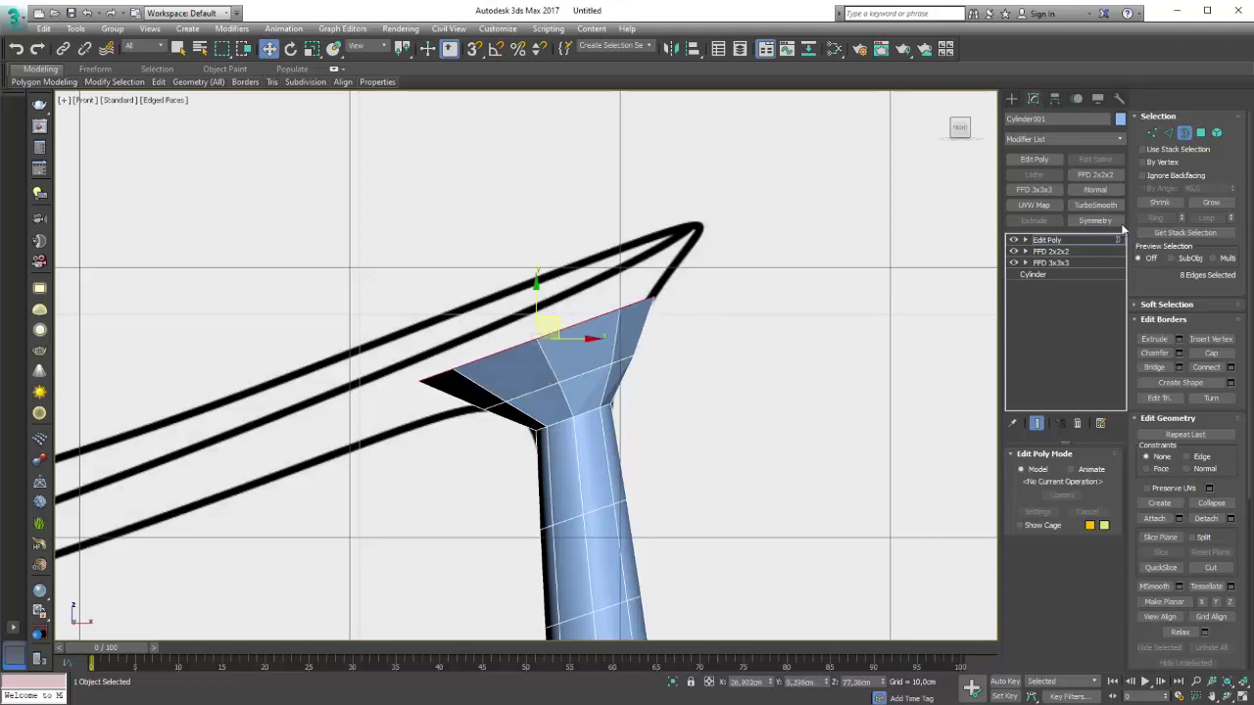
click(1166, 133)
mouse_move(347, 314)
mouse_down()
mouse_move(493, 421)
mouse_move(499, 441)
mouse_up()
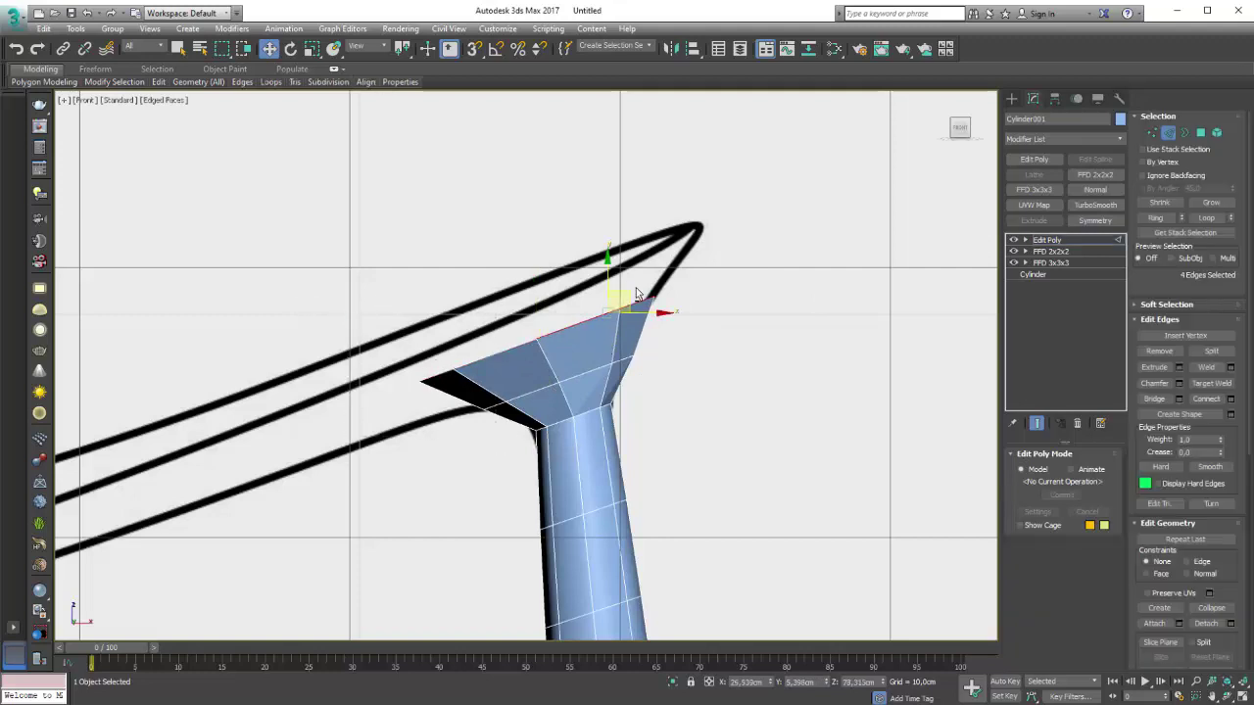
Step: Pull the ring's top edges up toward the armrest tip, then nudge them slightly down
drag(624, 293, 670, 258)
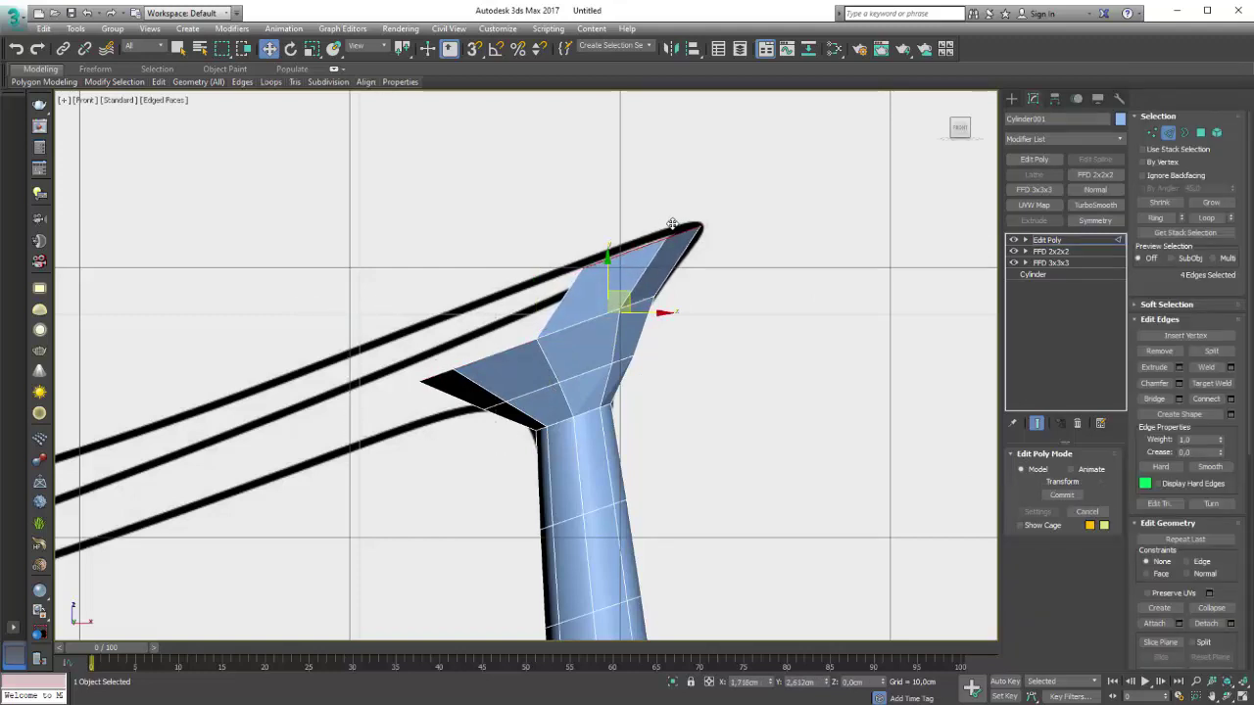
scroll(676, 250, up, 2)
key(e)
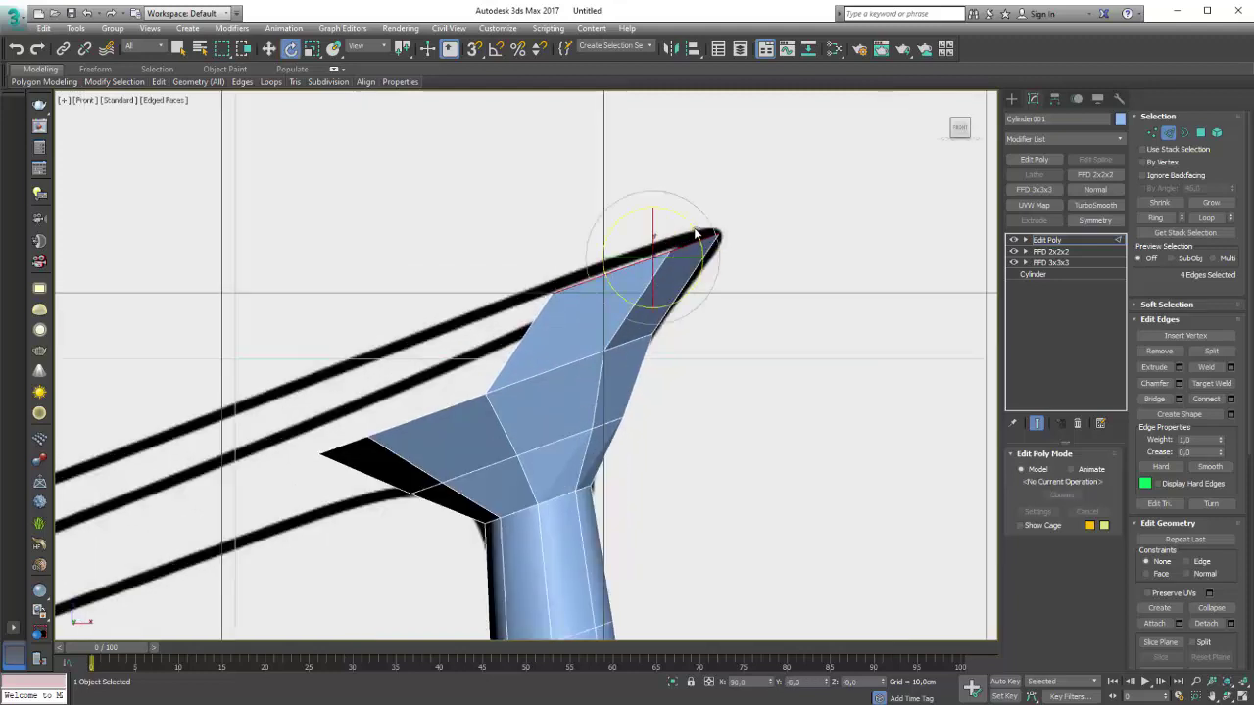
key(w)
drag(673, 229, 676, 252)
Step: Move the tip vertices into place and scale the side vertices outward
click(1151, 133)
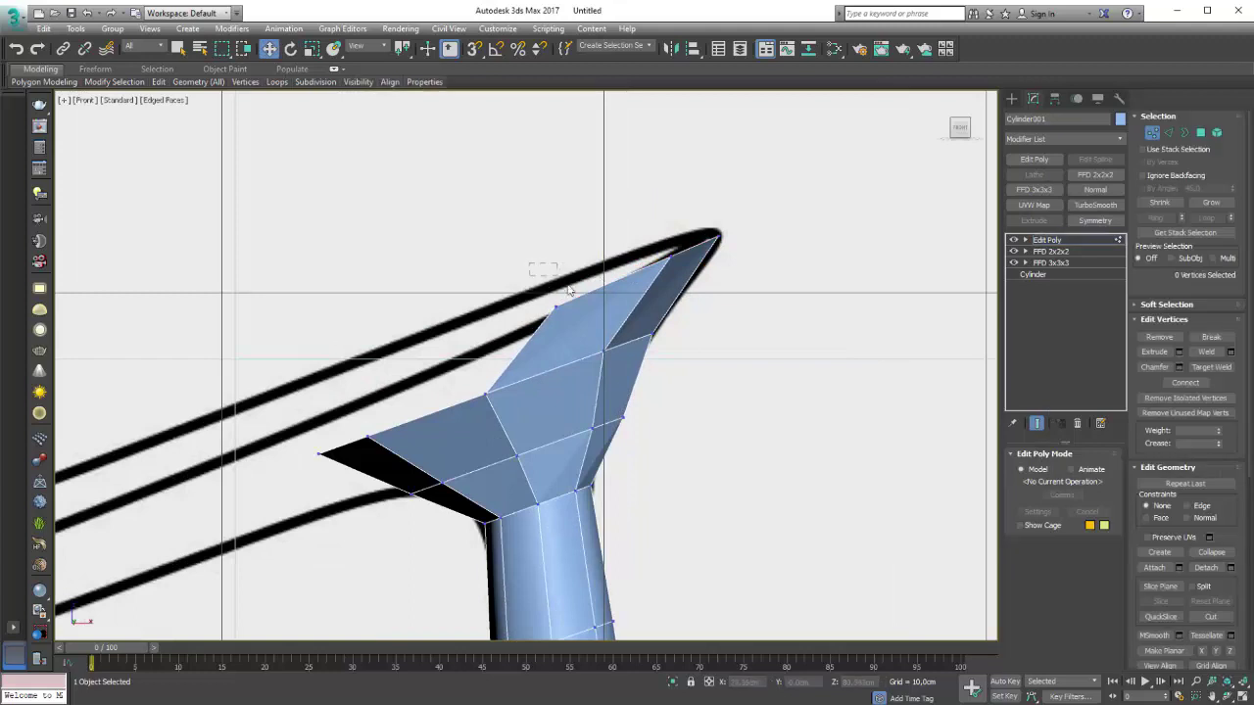
drag(578, 336, 480, 339)
mouse_move(676, 280)
mouse_down()
mouse_move(708, 227)
mouse_move(640, 256)
mouse_up()
alt+middle_drag(614, 364, 709, 374)
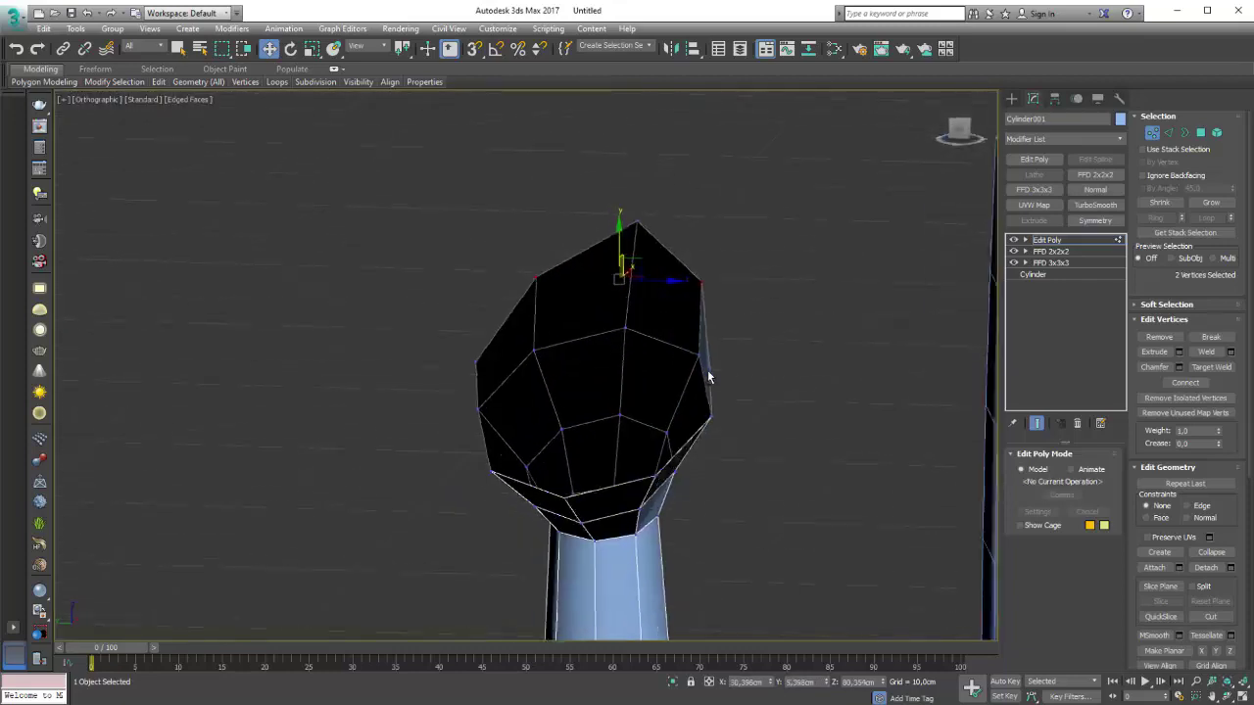
ctrl+click(723, 370)
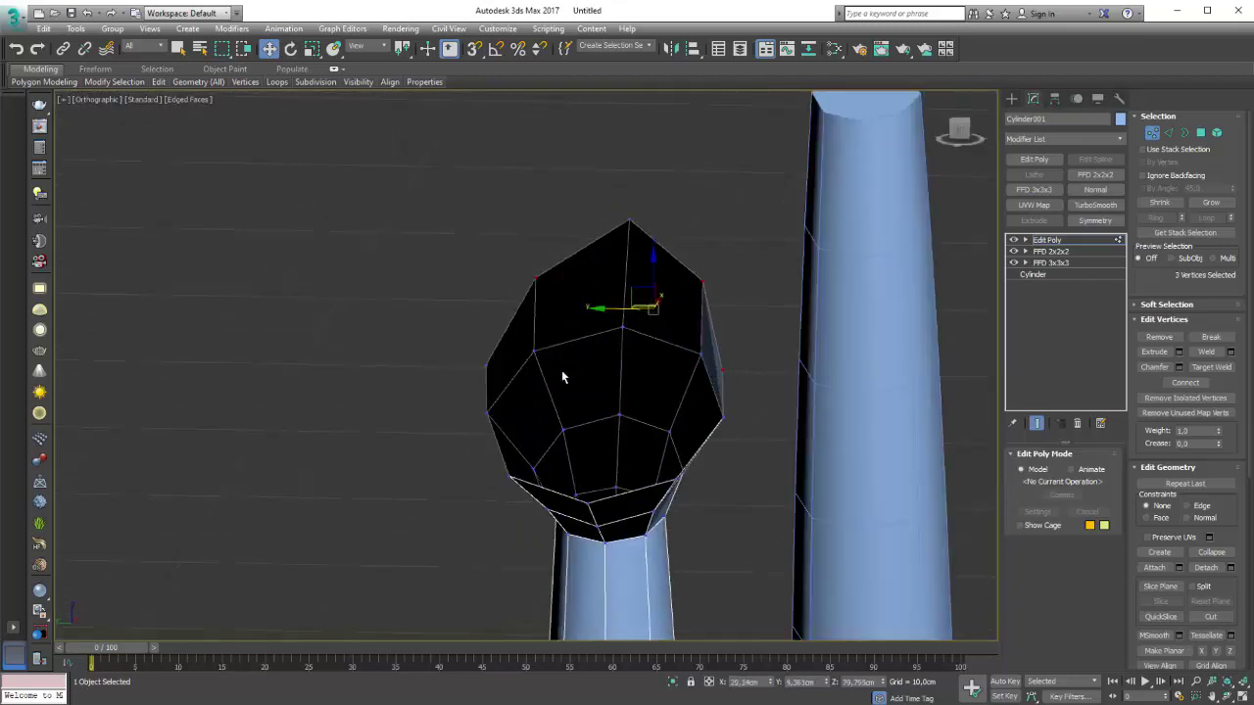
ctrl+click(491, 373)
key(e)
key(r)
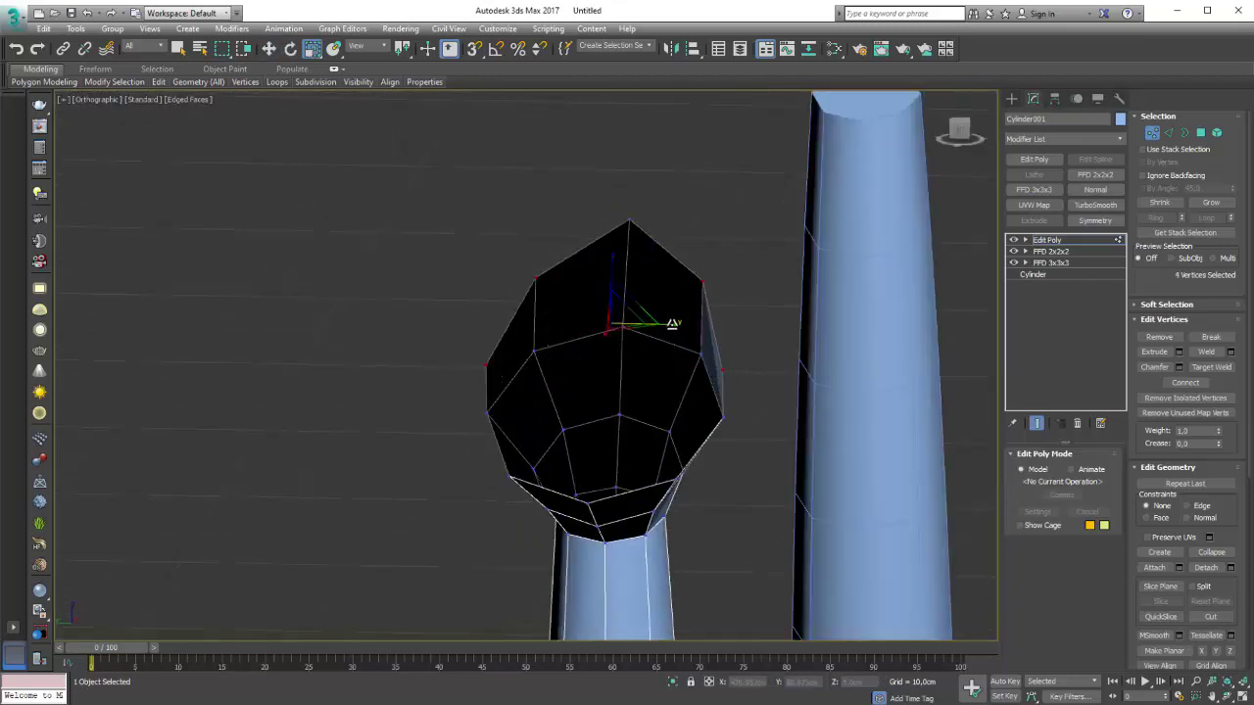
drag(673, 325, 681, 326)
Step: Select the top ring vertices and compare the leg contour against the chair photo reference
mouse_move(733, 392)
alt+middle_down()
mouse_move(754, 391)
mouse_move(539, 397)
mouse_move(594, 313)
mouse_move(636, 338)
mouse_move(619, 339)
mouse_move(633, 375)
mouse_move(716, 409)
alt+middle_up()
click(784, 406)
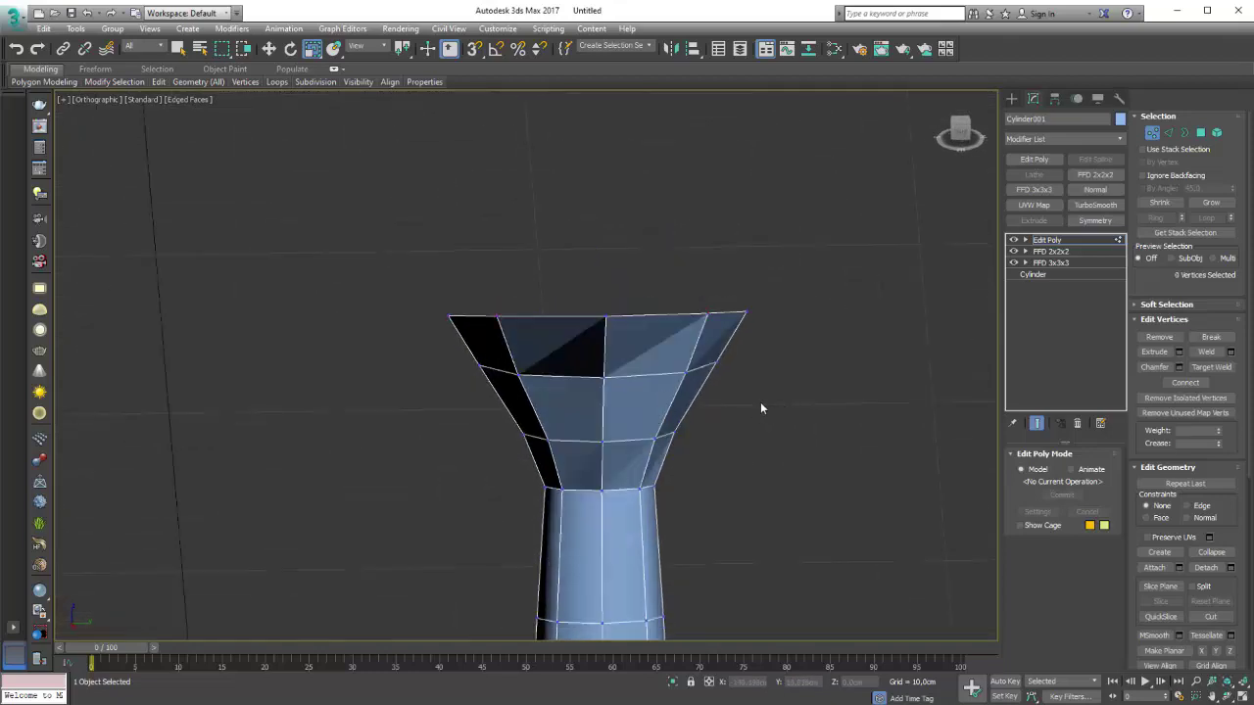
drag(786, 410, 786, 410)
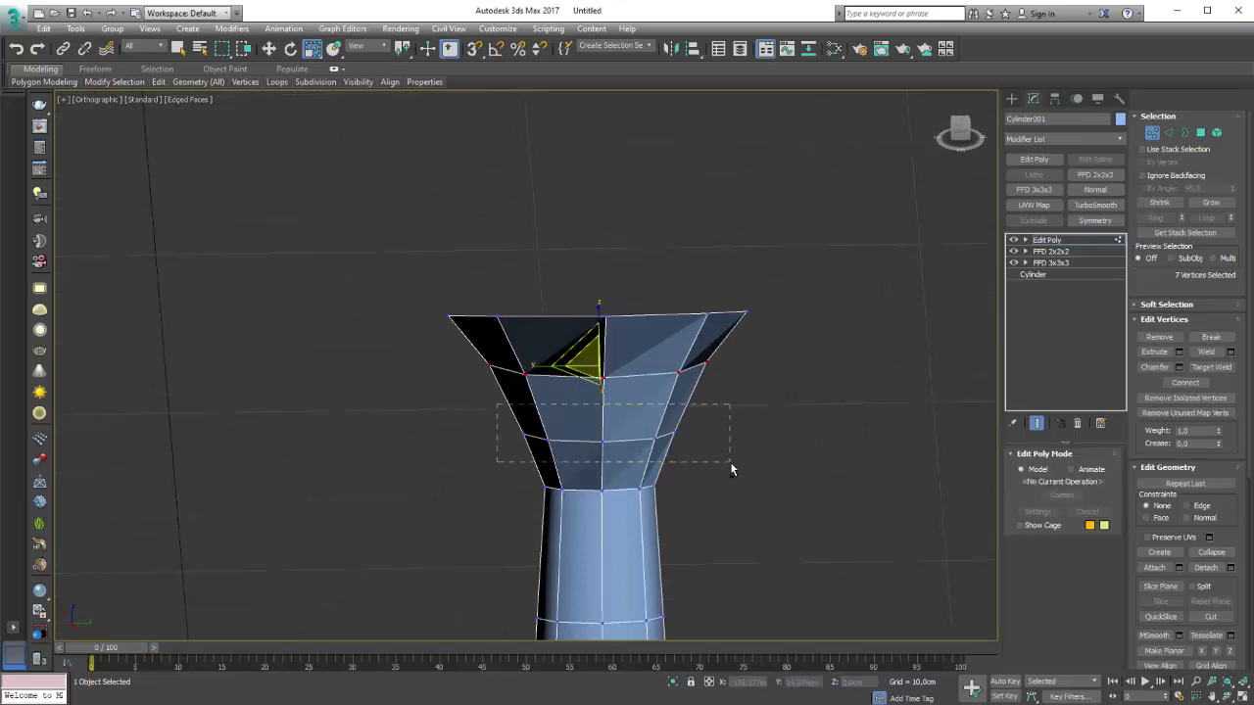
ctrl+drag(731, 469, 731, 469)
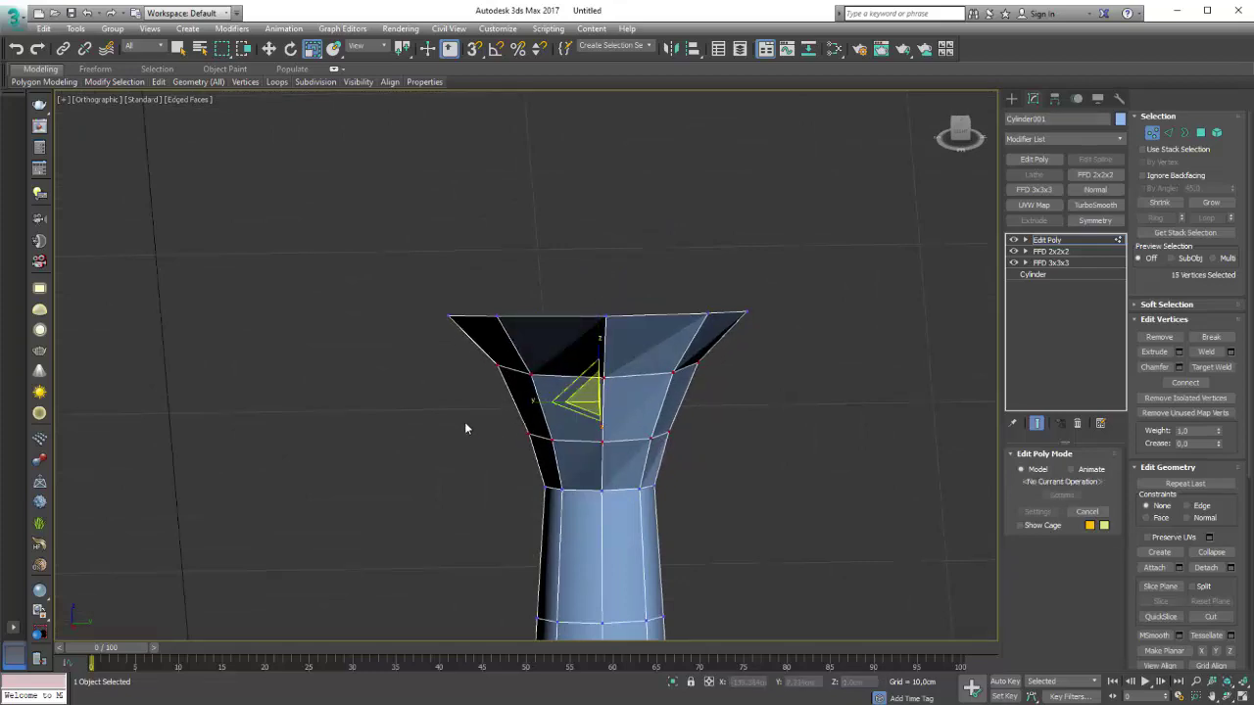
alt+middle_drag(466, 428, 510, 375)
mouse_move(436, 423)
alt+middle_down()
mouse_move(562, 346)
mouse_move(341, 355)
mouse_move(416, 313)
alt+middle_up()
scroll(416, 314, up, 5)
scroll(428, 339, up, 2)
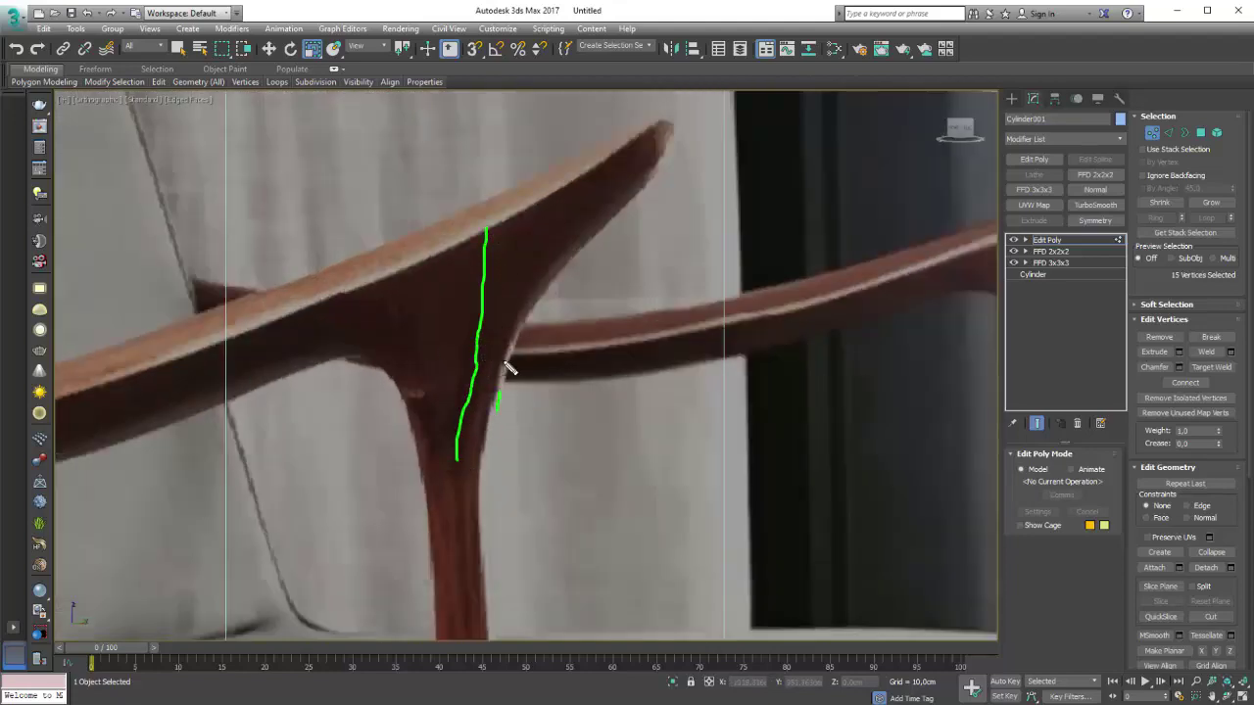
drag(509, 368, 610, 139)
drag(388, 277, 433, 406)
drag(324, 292, 415, 426)
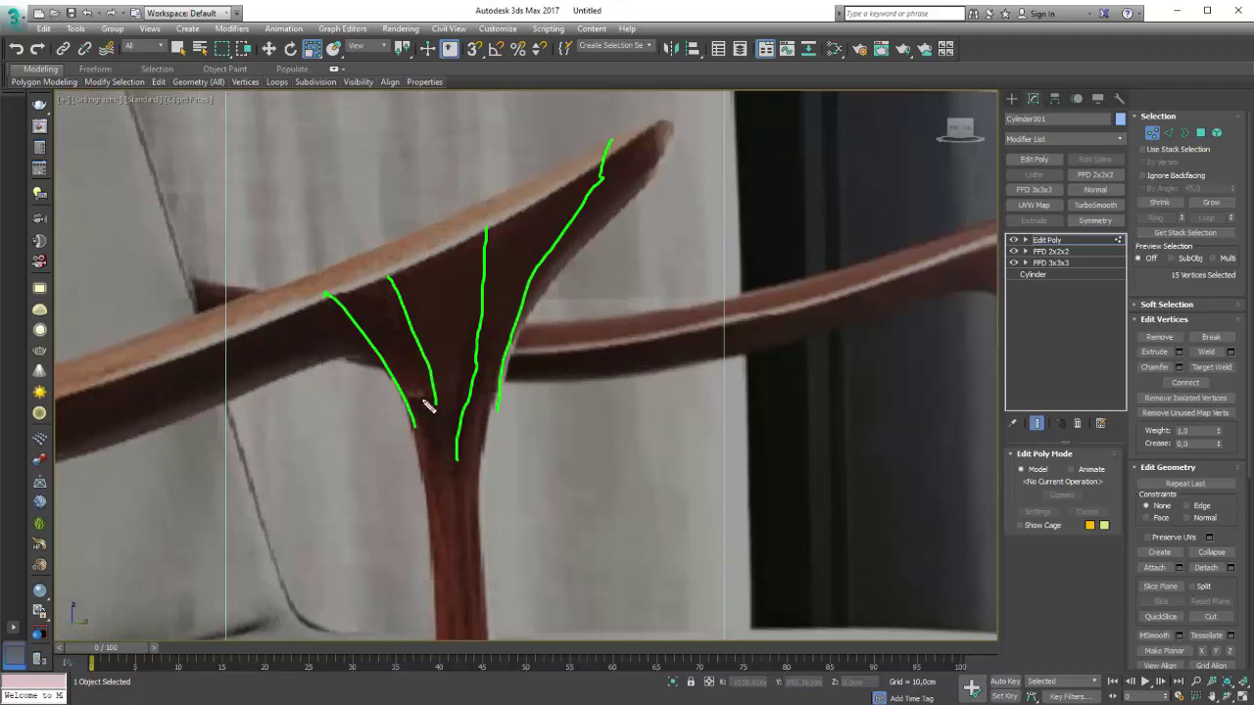
scroll(531, 363, down, 4)
scroll(770, 378, down, 3)
middle_drag(770, 378, 661, 311)
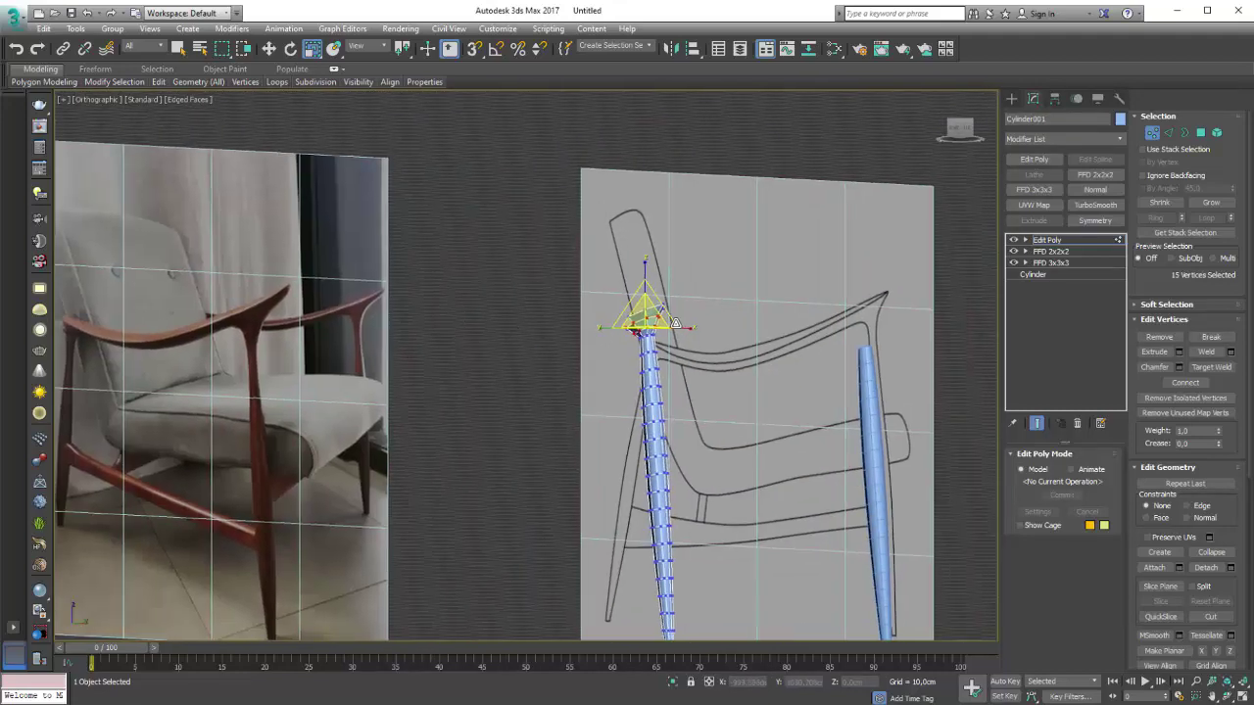
Step: In the front view, select the vertices at the leg's tip near the arm joint
scroll(661, 311, up, 5)
key(f)
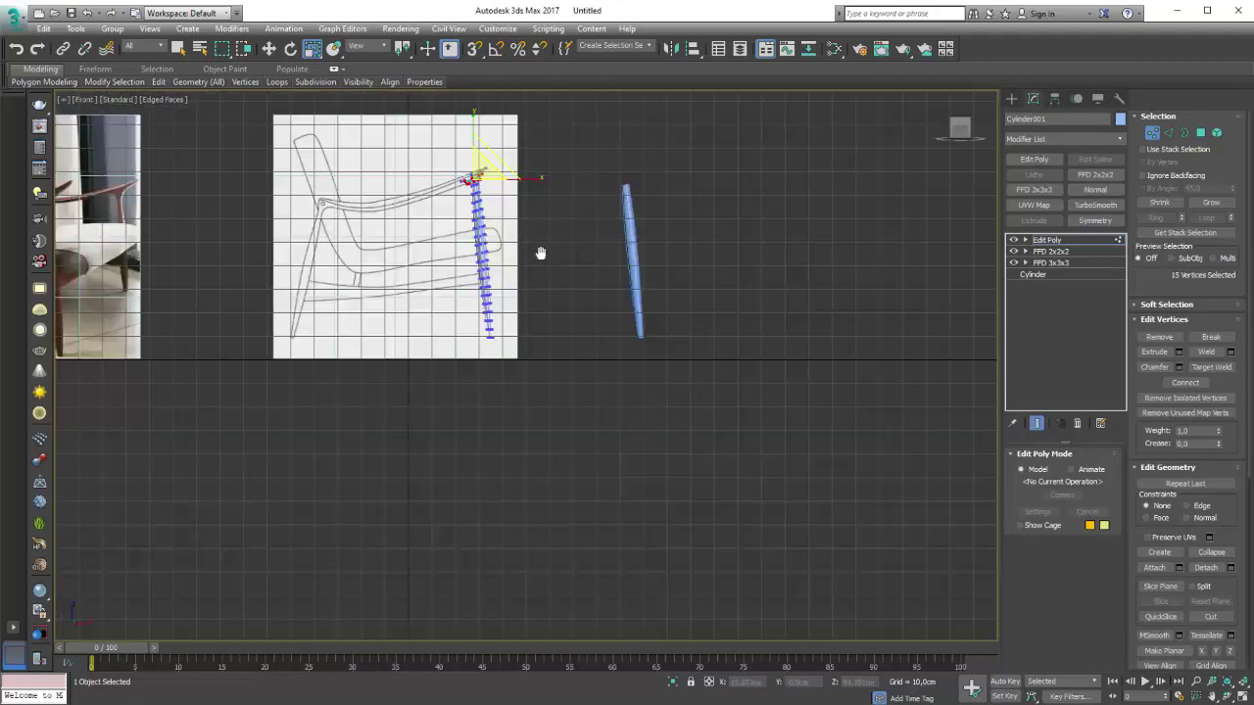
scroll(540, 254, up, 3)
scroll(512, 271, up, 5)
scroll(548, 343, up, 3)
scroll(549, 454, down, 1)
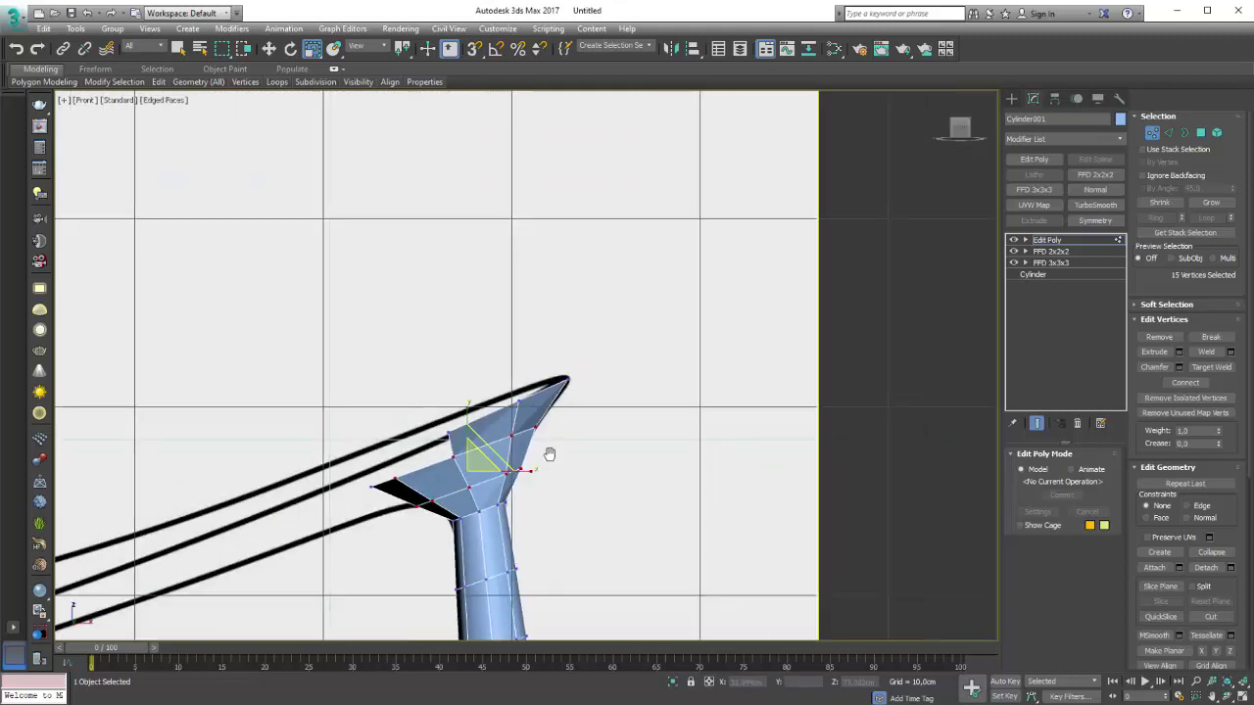
middle_drag(550, 453, 551, 429)
drag(499, 428, 585, 353)
key(e)
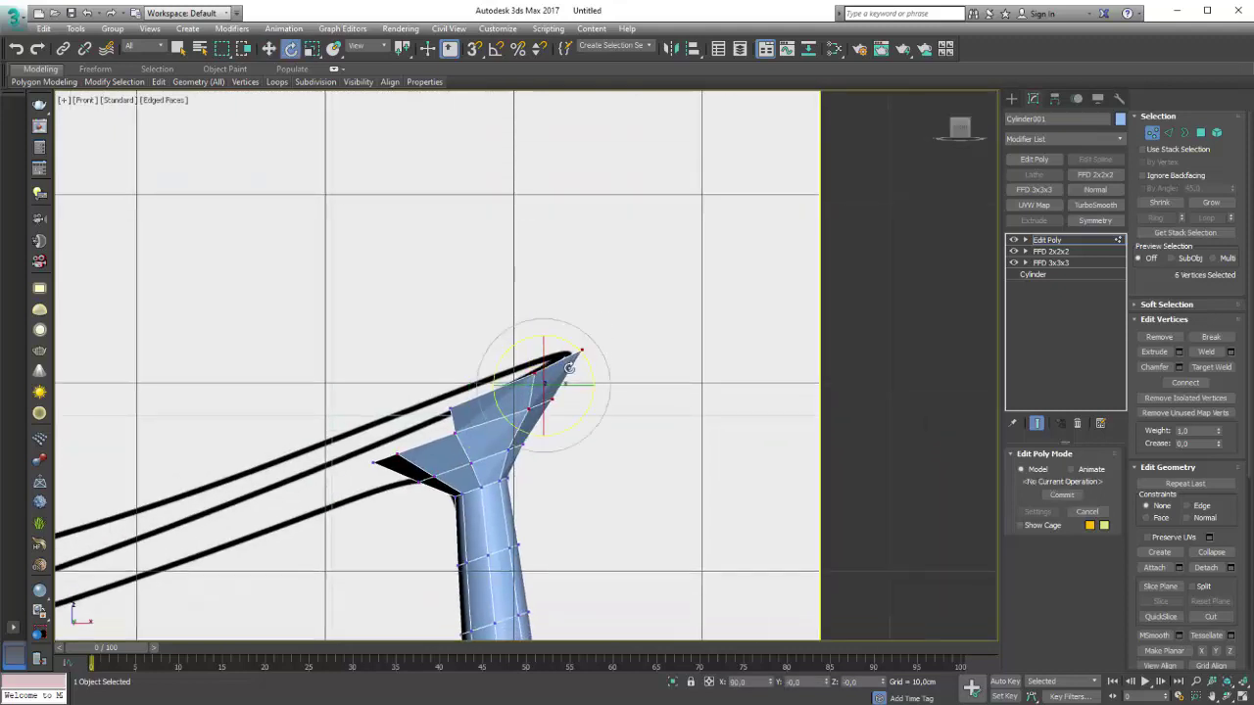
key(w)
Step: Shift three tip vertices right to reshape the faces at the leg top
middle_drag(551, 413, 558, 402)
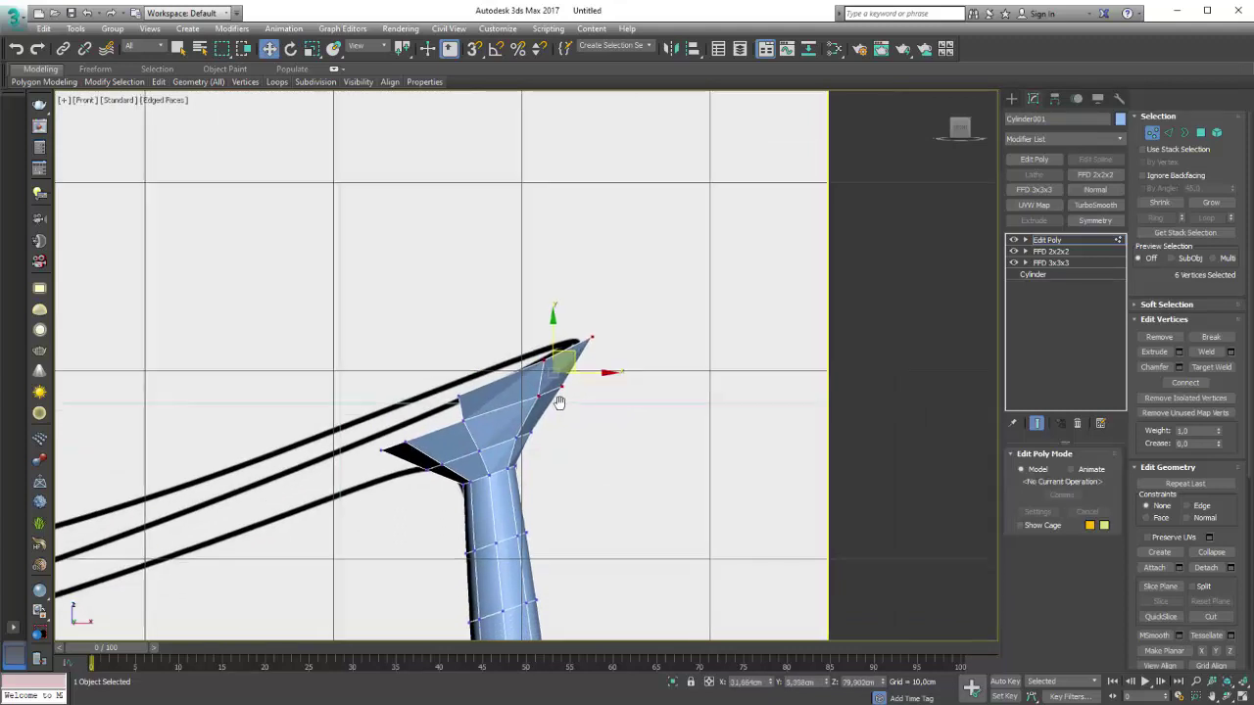
scroll(558, 401, up, 3)
click(492, 443)
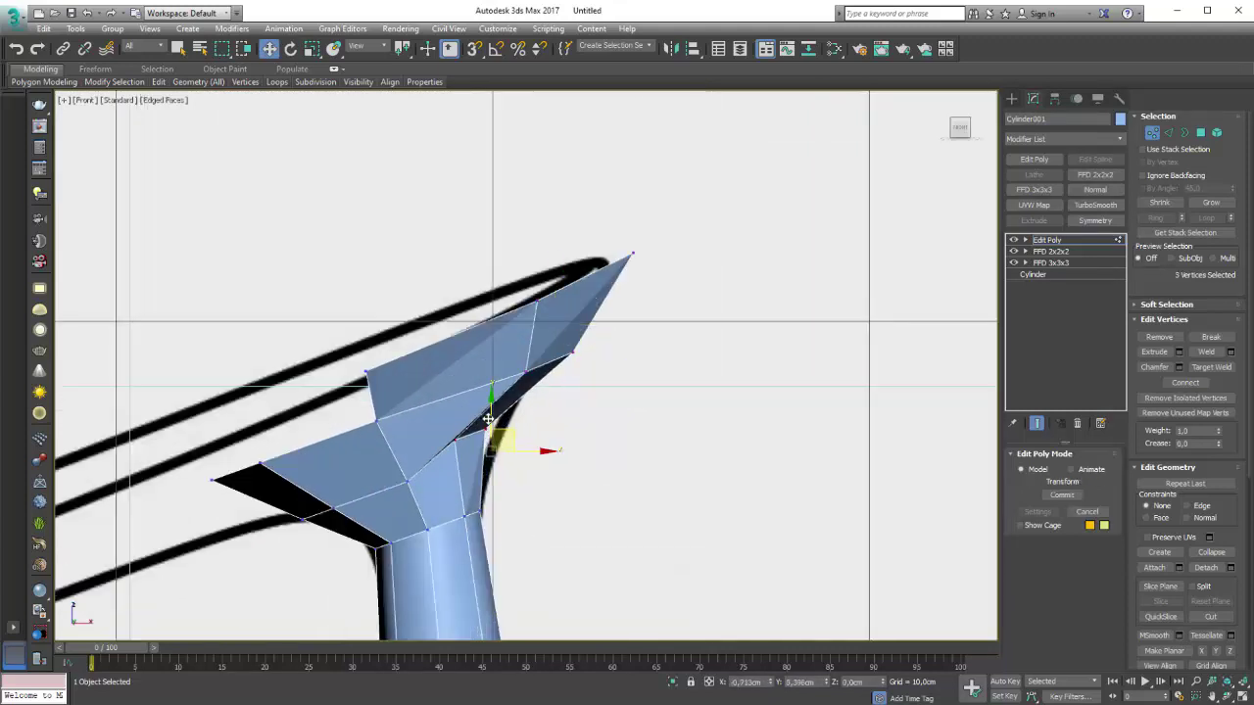
drag(487, 419, 506, 419)
key(e)
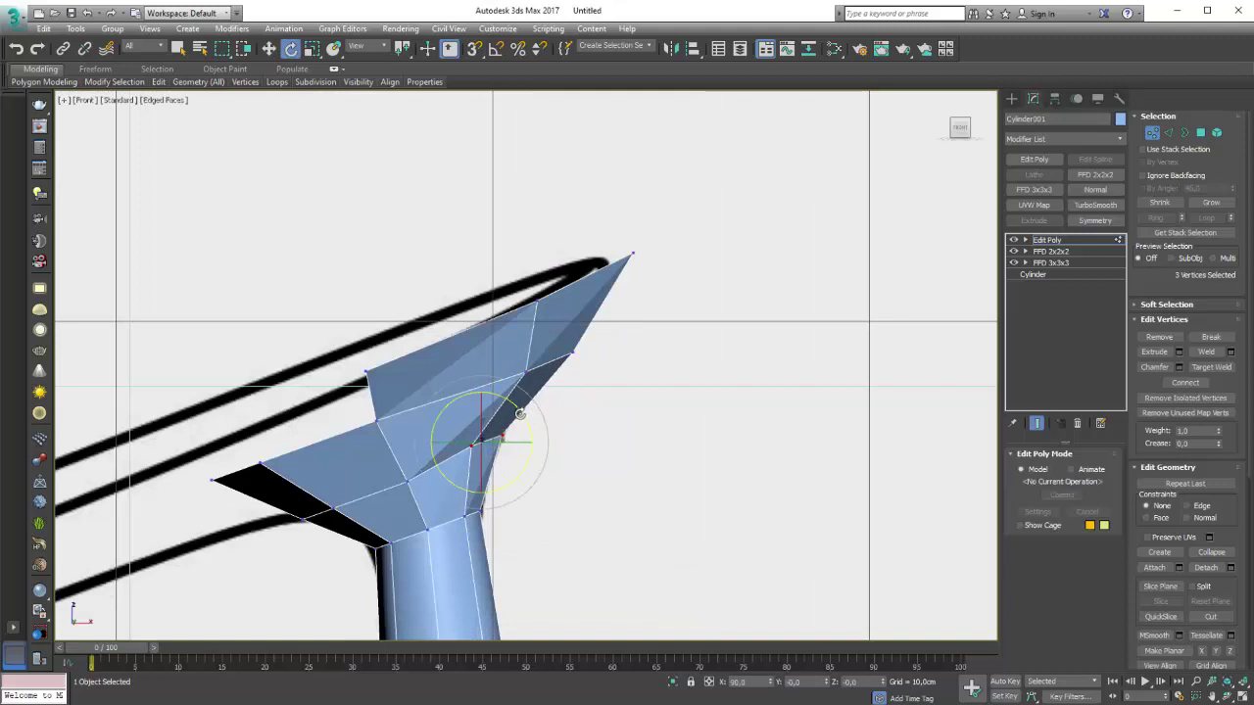
key(w)
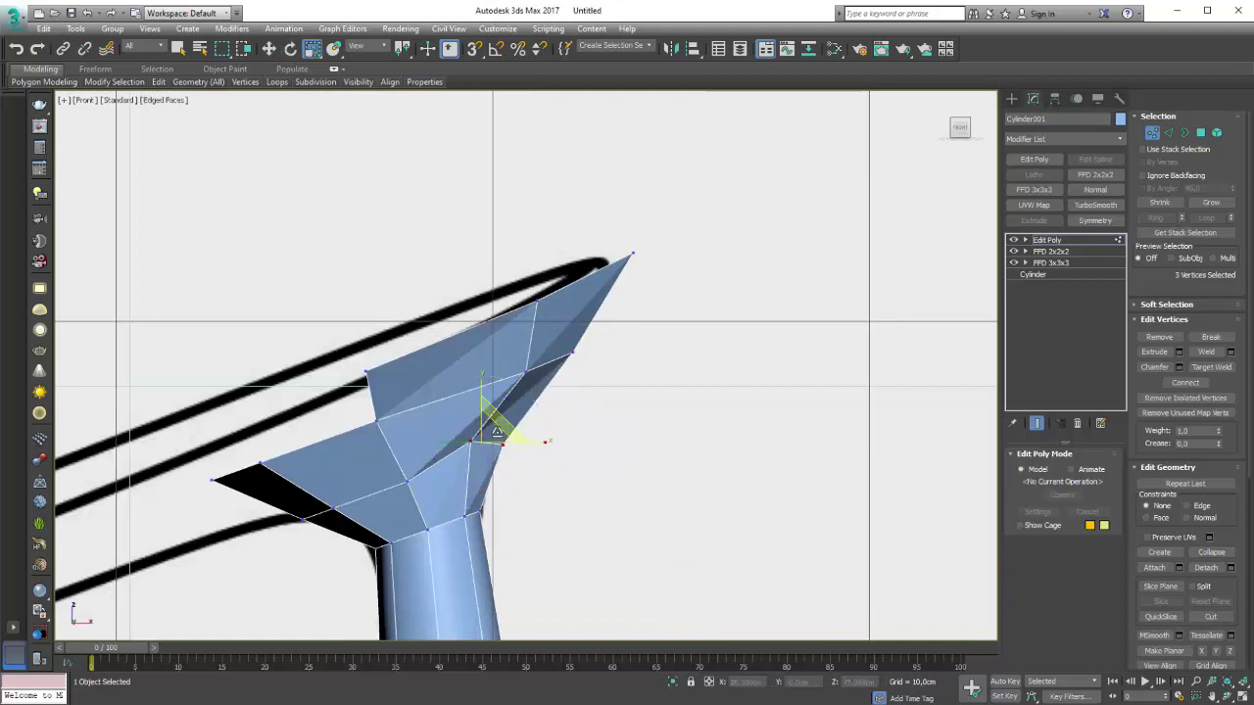
drag(496, 424, 504, 432)
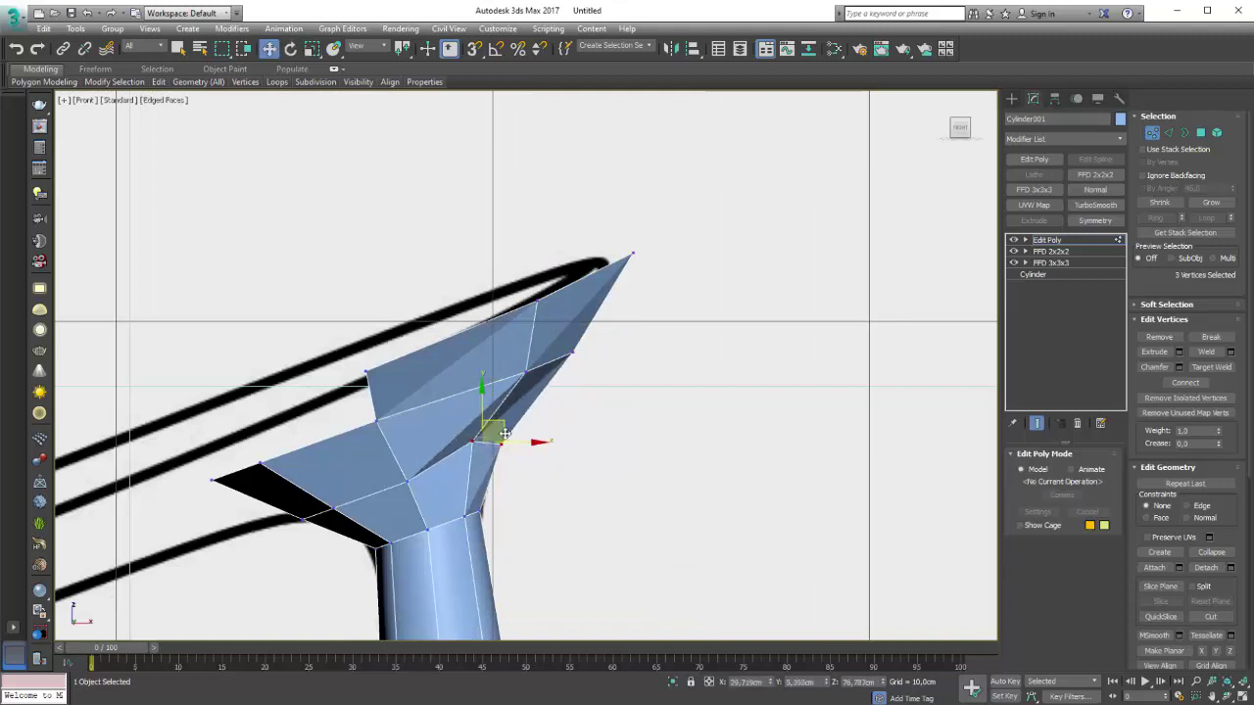
Step: Turn on See-Through in the leg's Object Properties
right_click(491, 419)
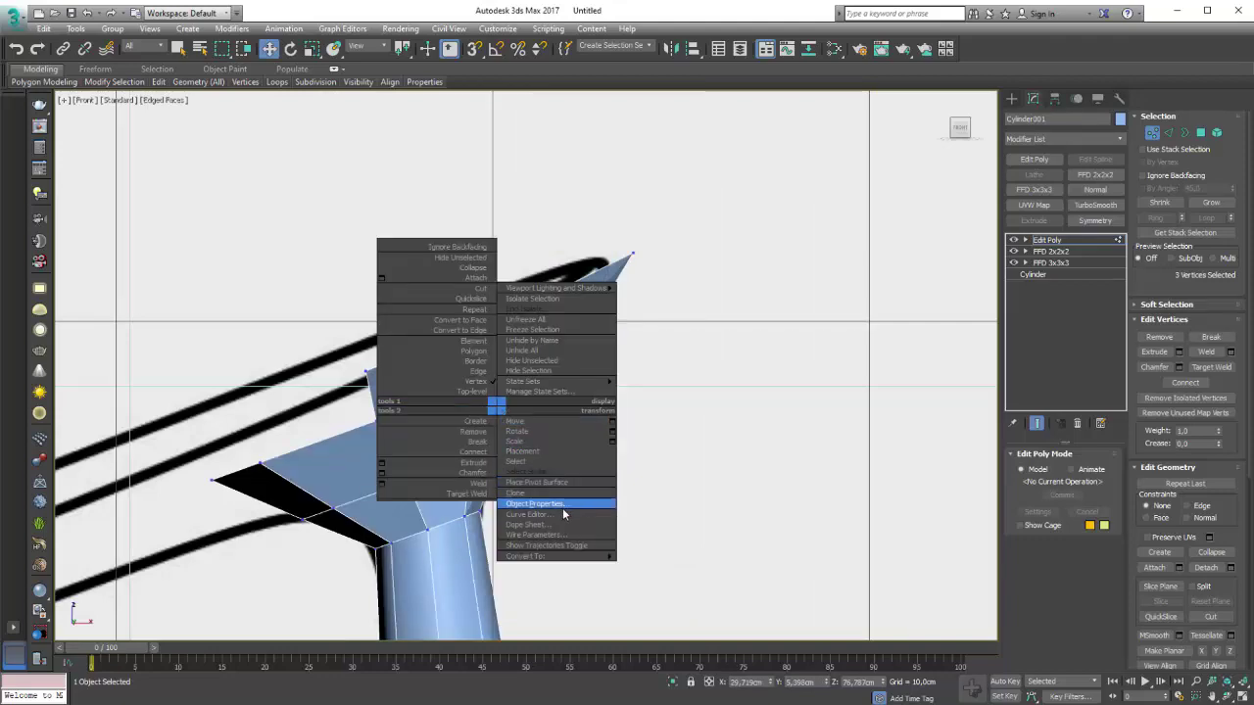
click(561, 505)
click(510, 374)
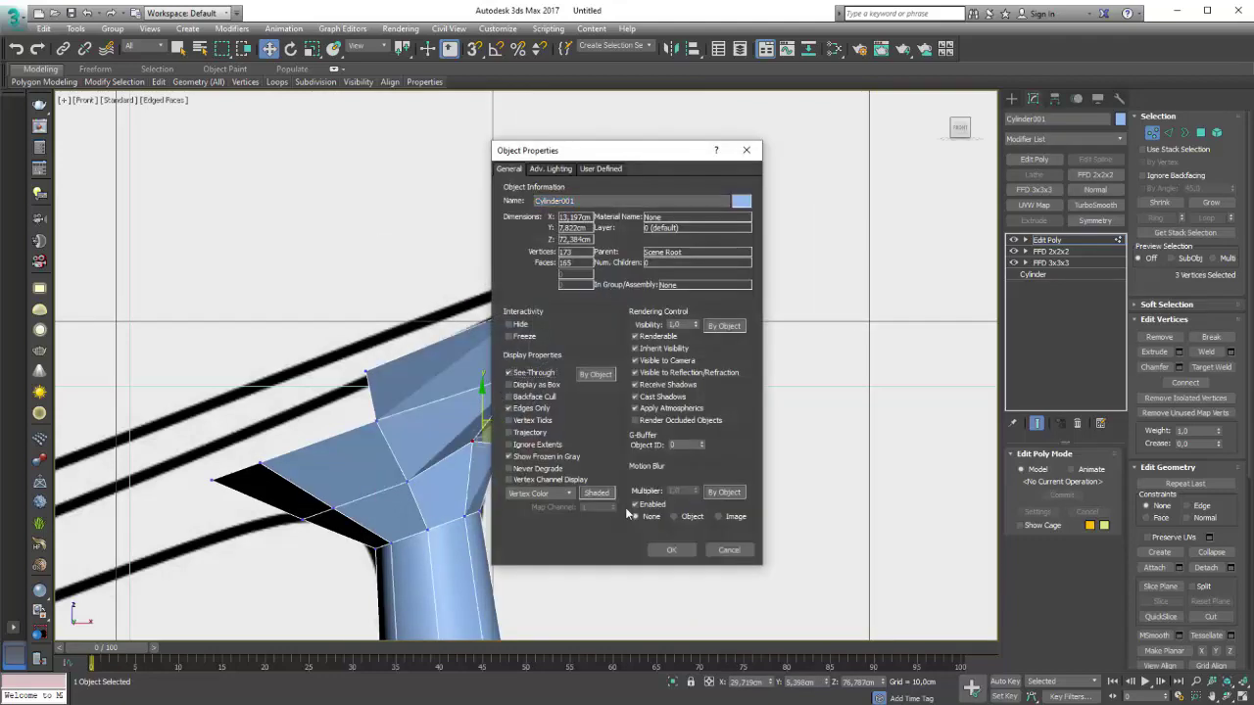
click(671, 549)
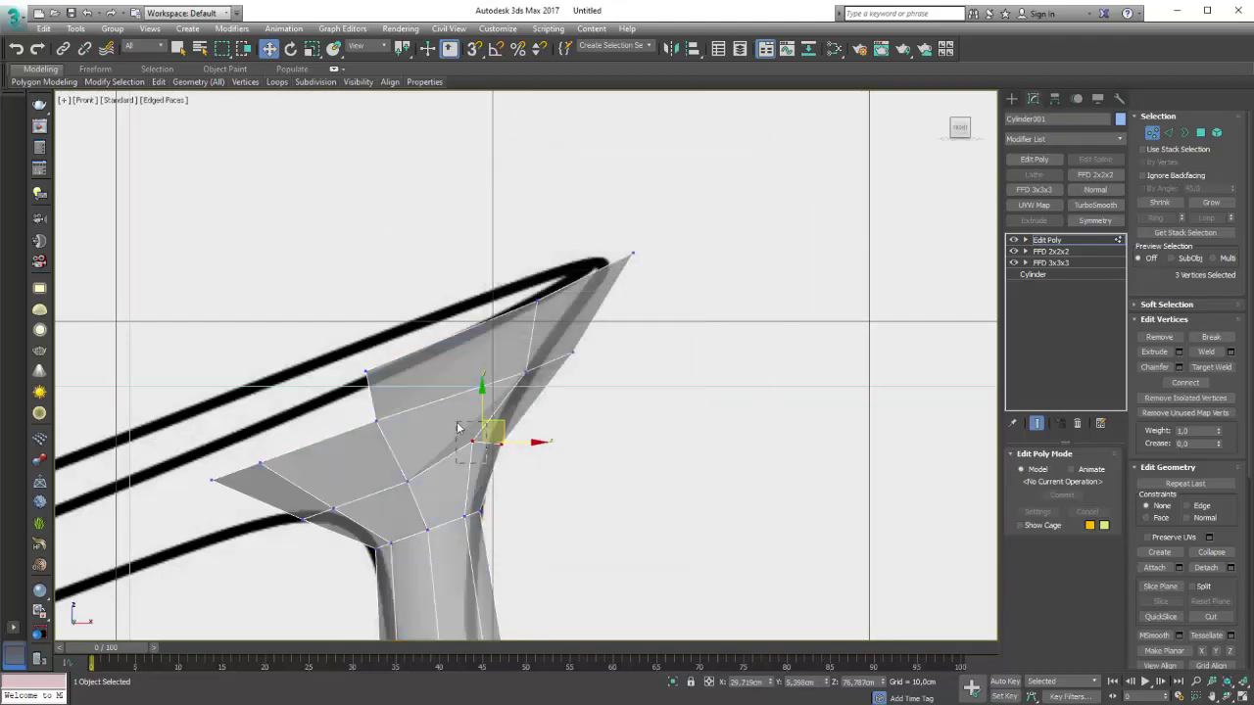
Step: Move the top vertices to follow the armrest curve, placing the tip vertex on the armrest end
drag(490, 421, 500, 423)
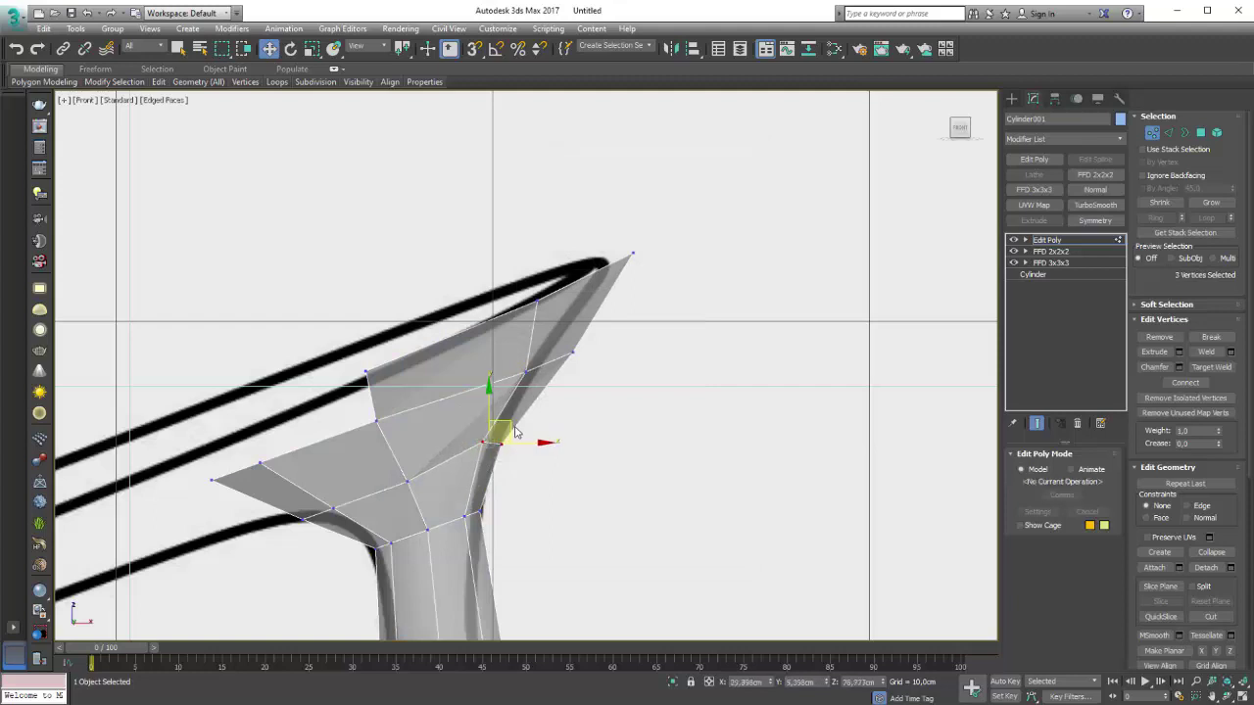
click(526, 371)
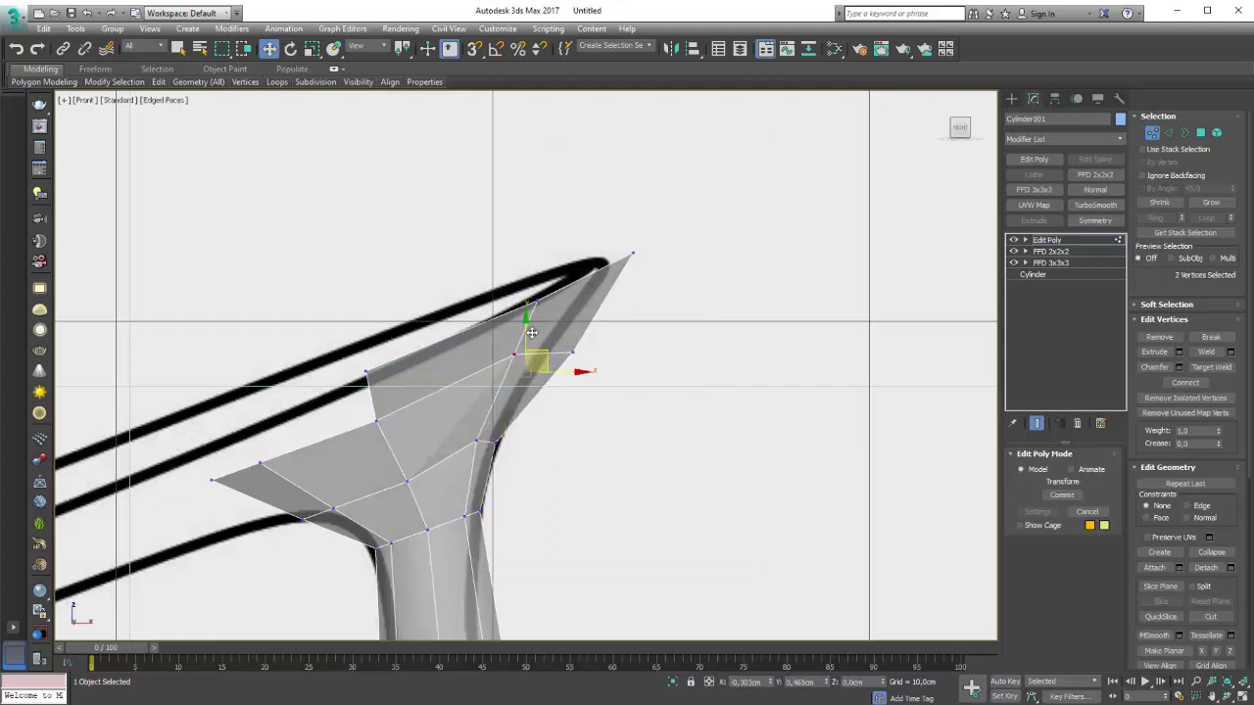
click(573, 350)
drag(576, 345, 541, 354)
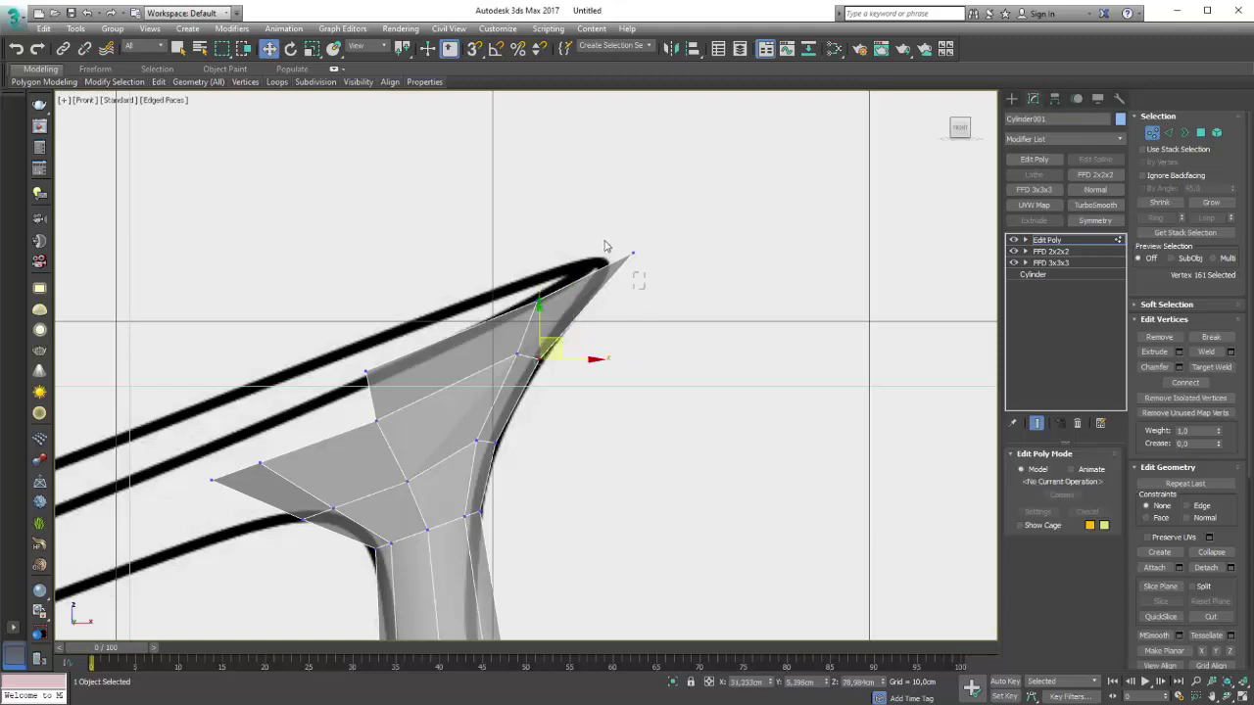
click(632, 252)
drag(632, 252, 602, 266)
middle_drag(488, 421, 578, 340)
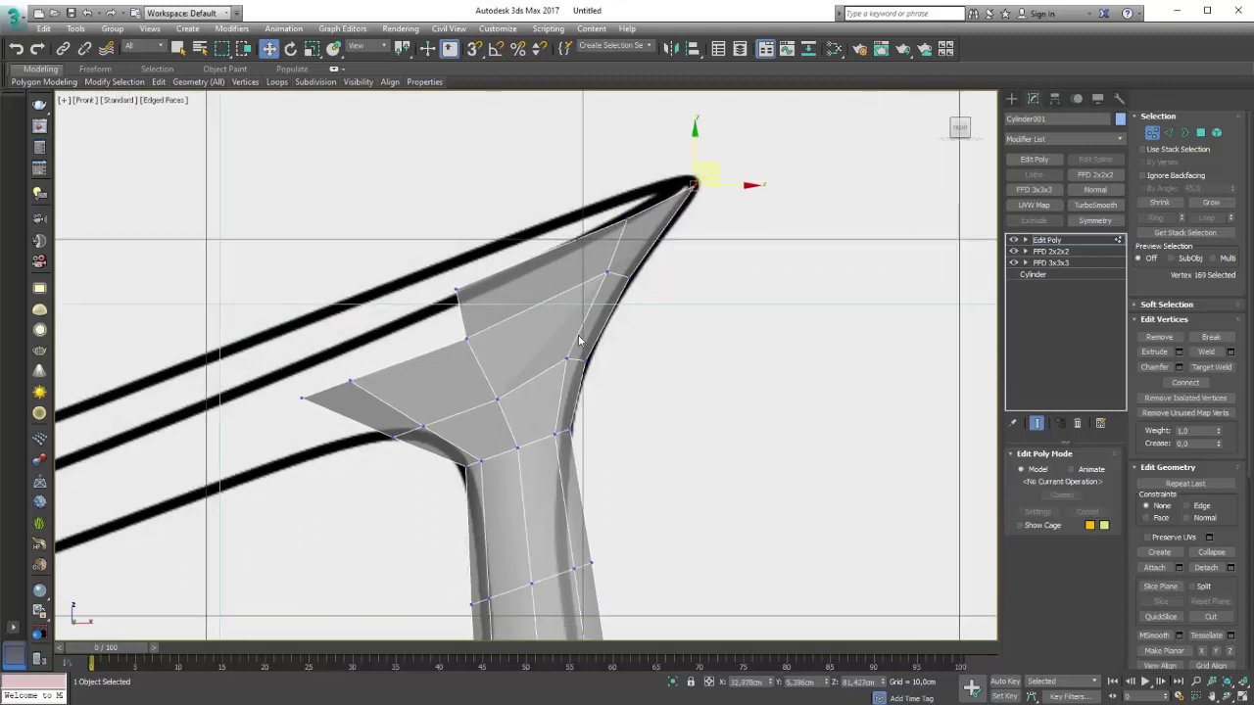
click(603, 271)
drag(604, 271, 594, 285)
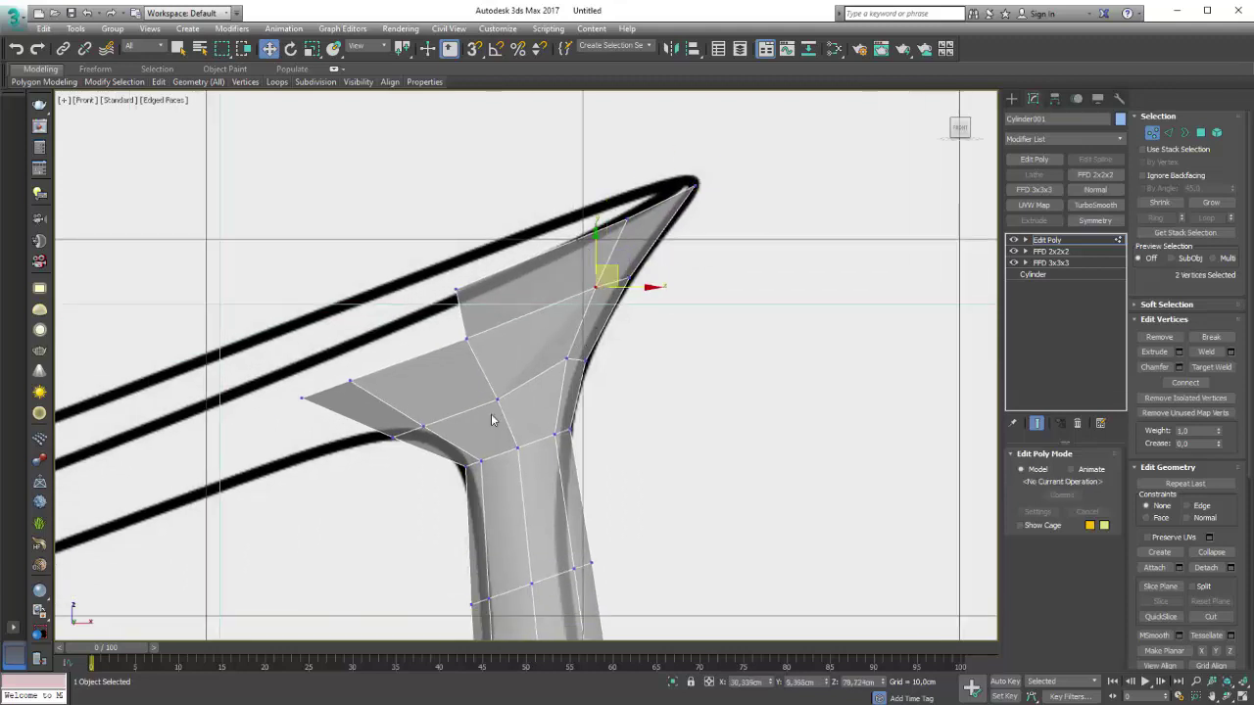
Step: Move the left wedge's tip vertices onto the lower armrest line
click(497, 387)
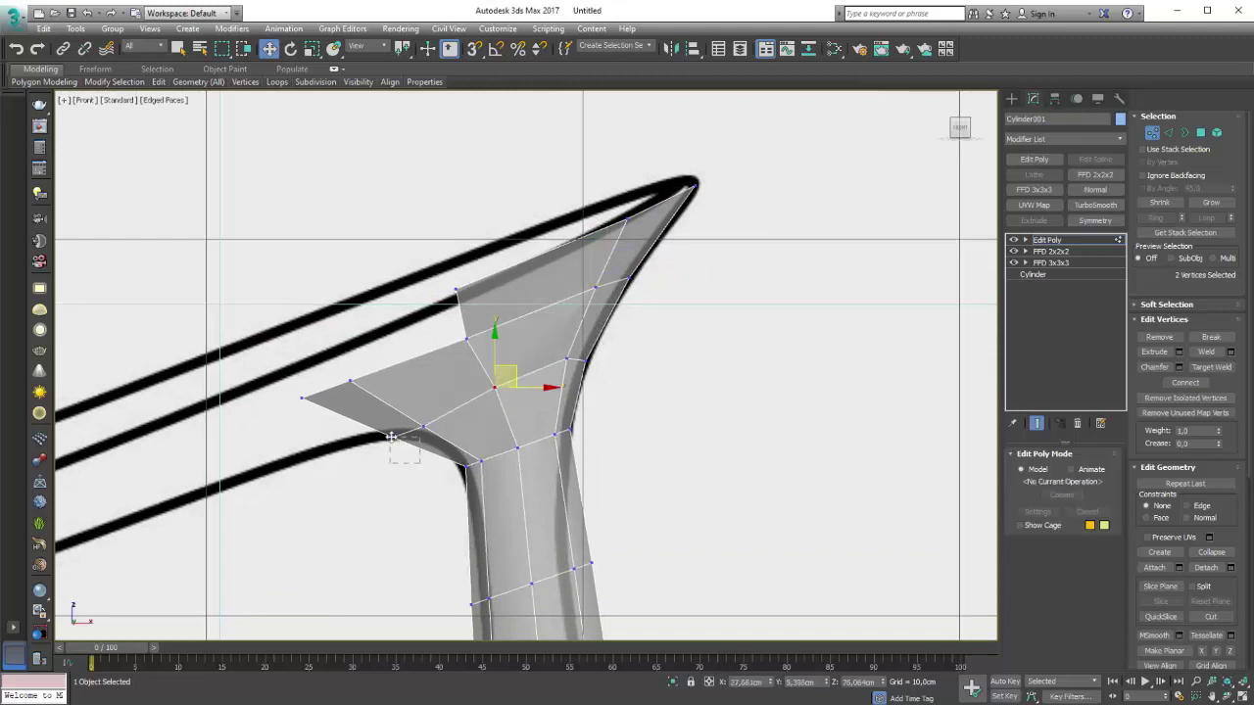
click(423, 429)
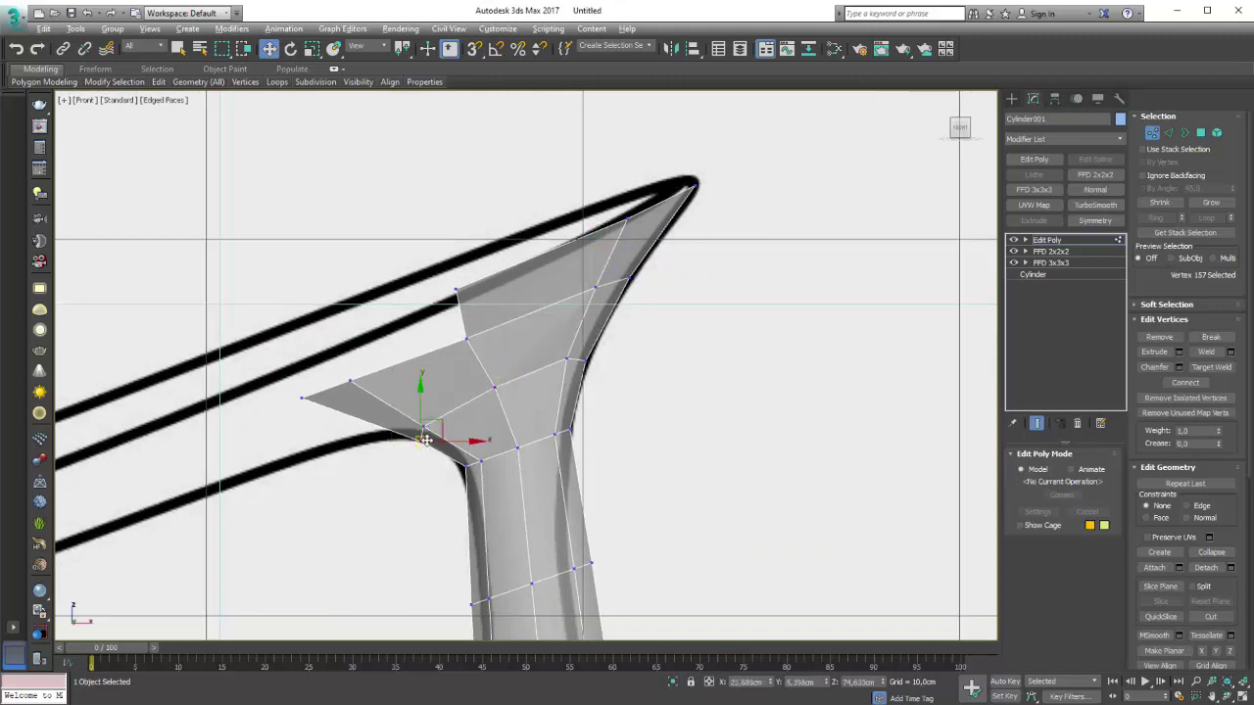
middle_drag(423, 440, 585, 431)
drag(465, 355, 567, 398)
key(e)
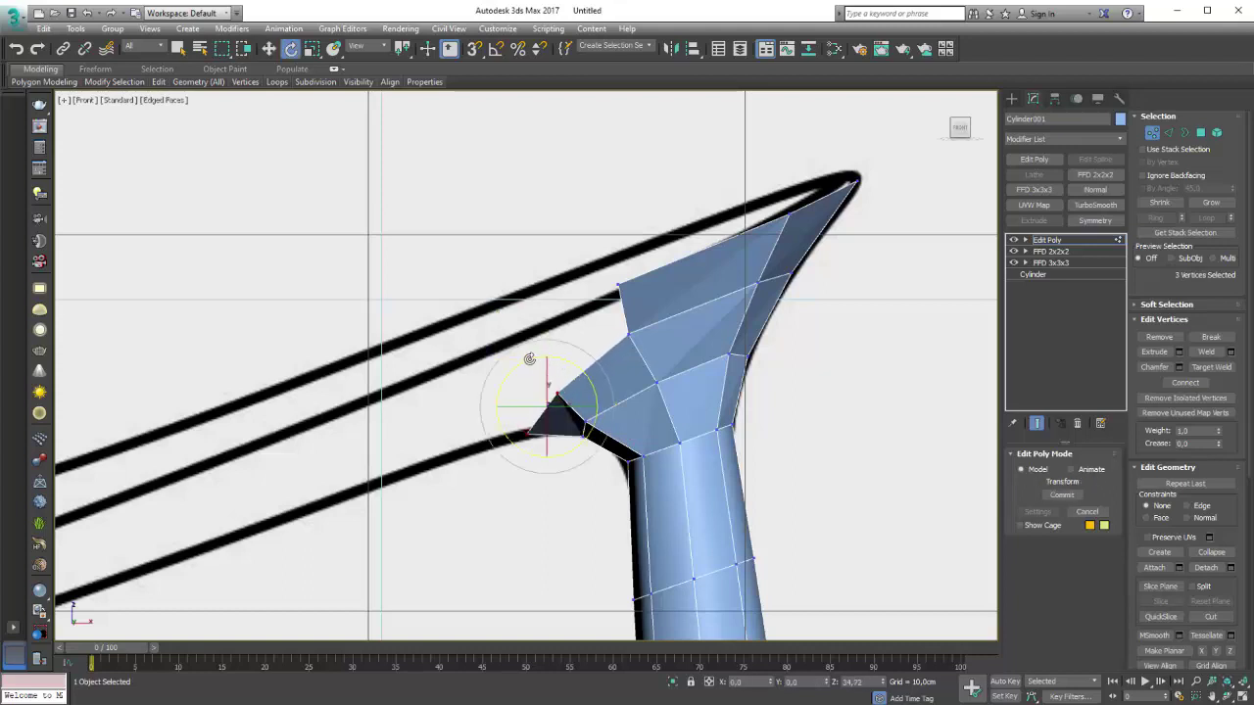
click(532, 432)
key(w)
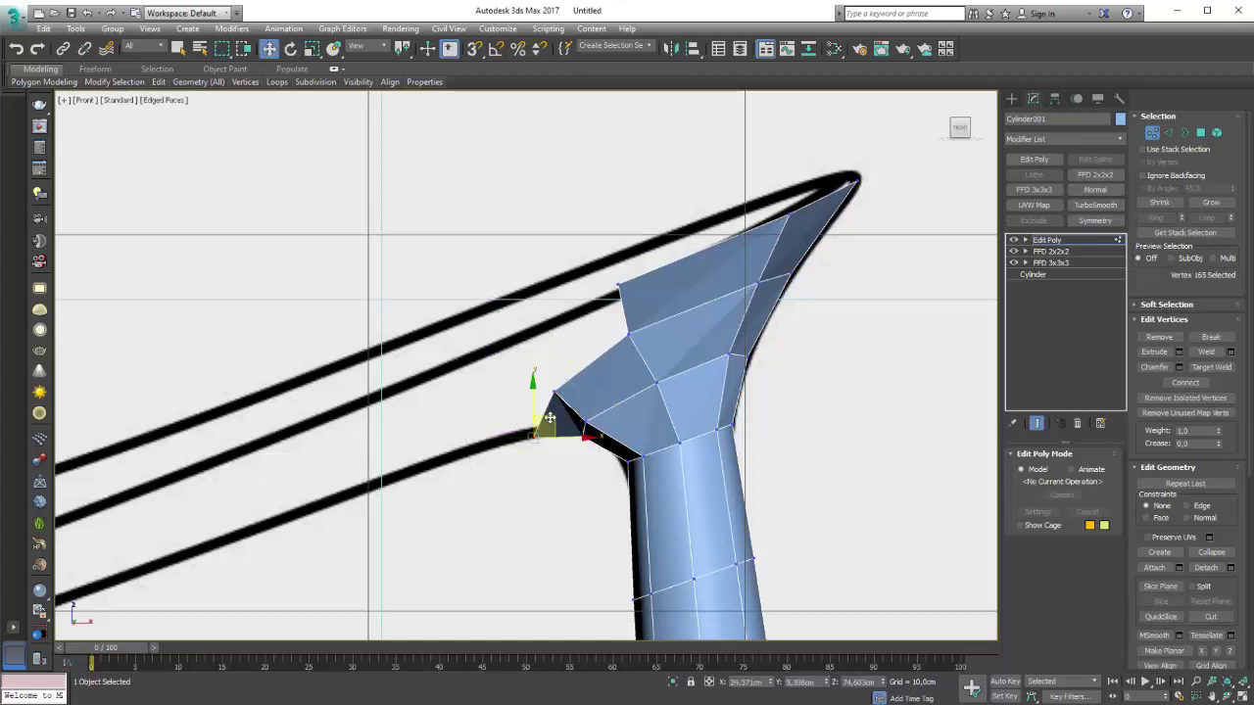
ctrl+click(556, 390)
drag(560, 374, 547, 380)
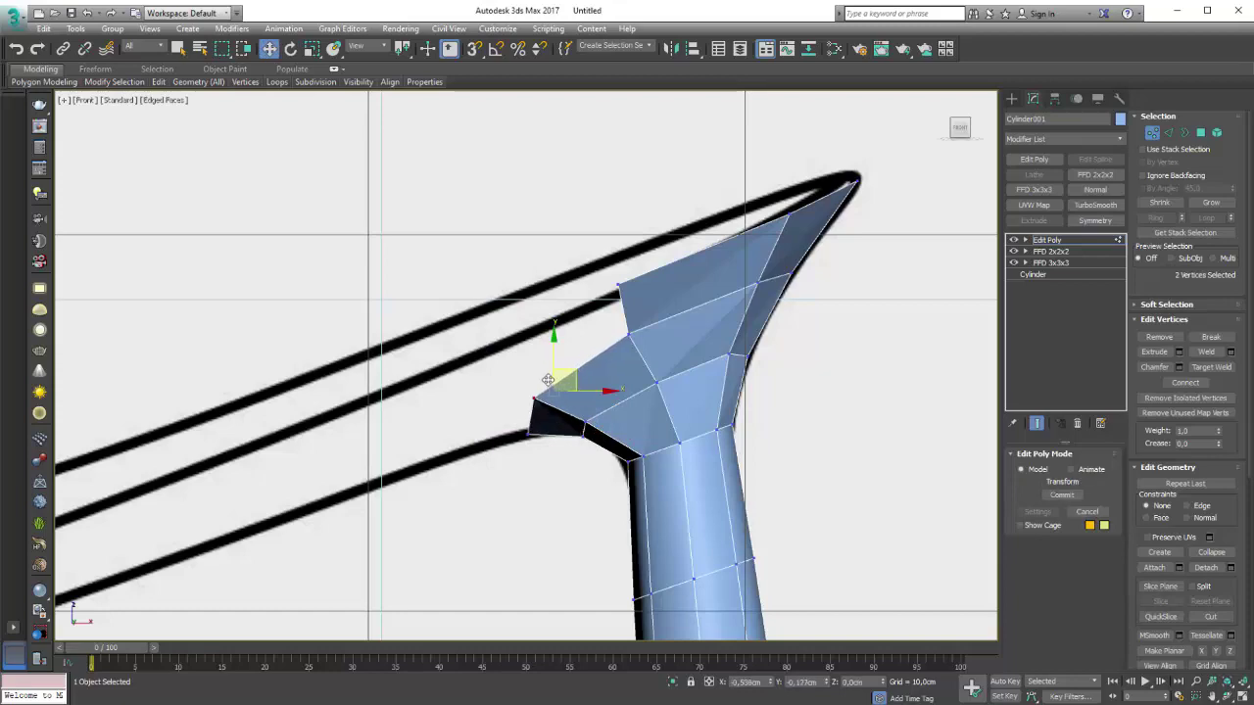
mouse_move(569, 451)
alt+middle_down()
mouse_move(672, 503)
mouse_move(544, 450)
mouse_move(568, 441)
alt+middle_up()
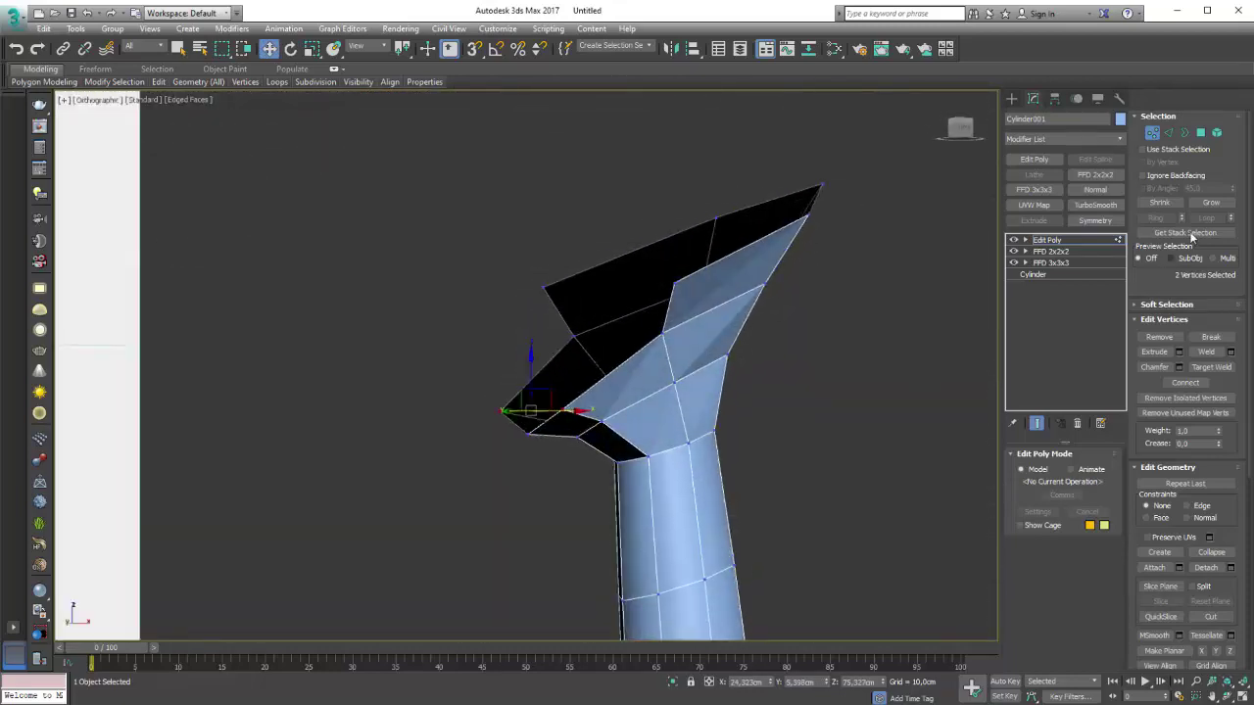
Step: Shift-drag the wedge tip edge leftward to extend a strip along the armrest
click(1168, 135)
click(534, 423)
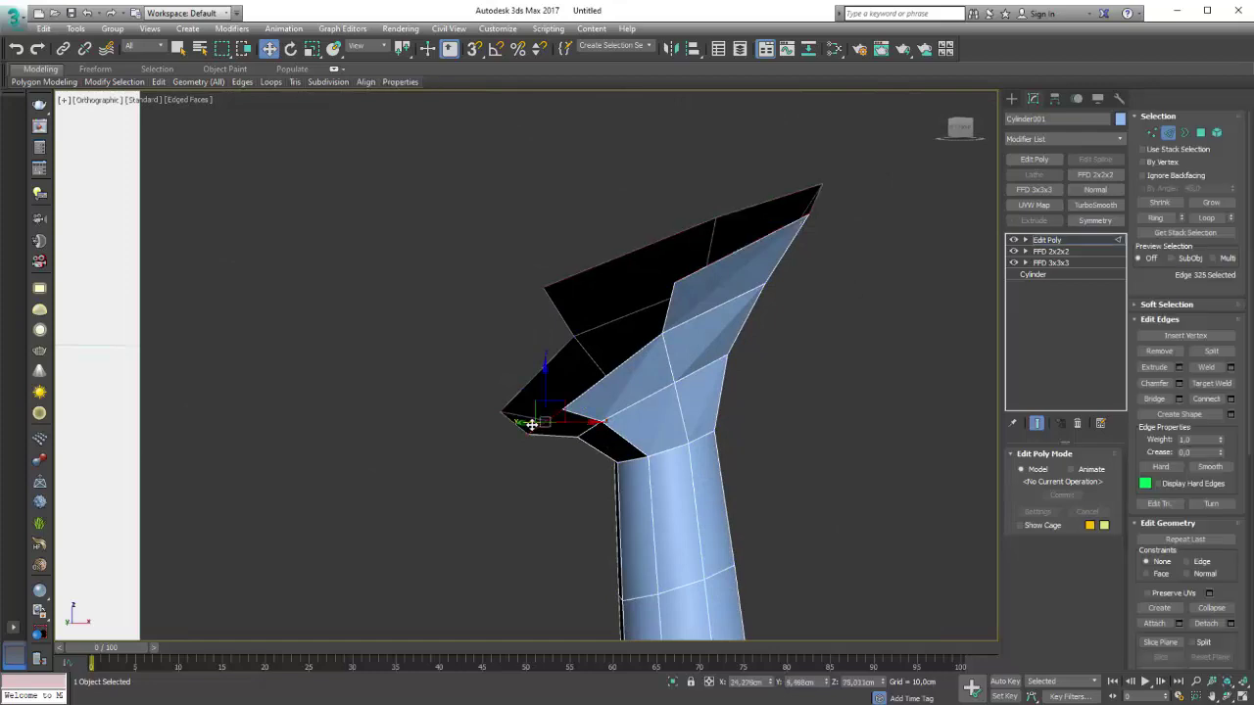
key(f)
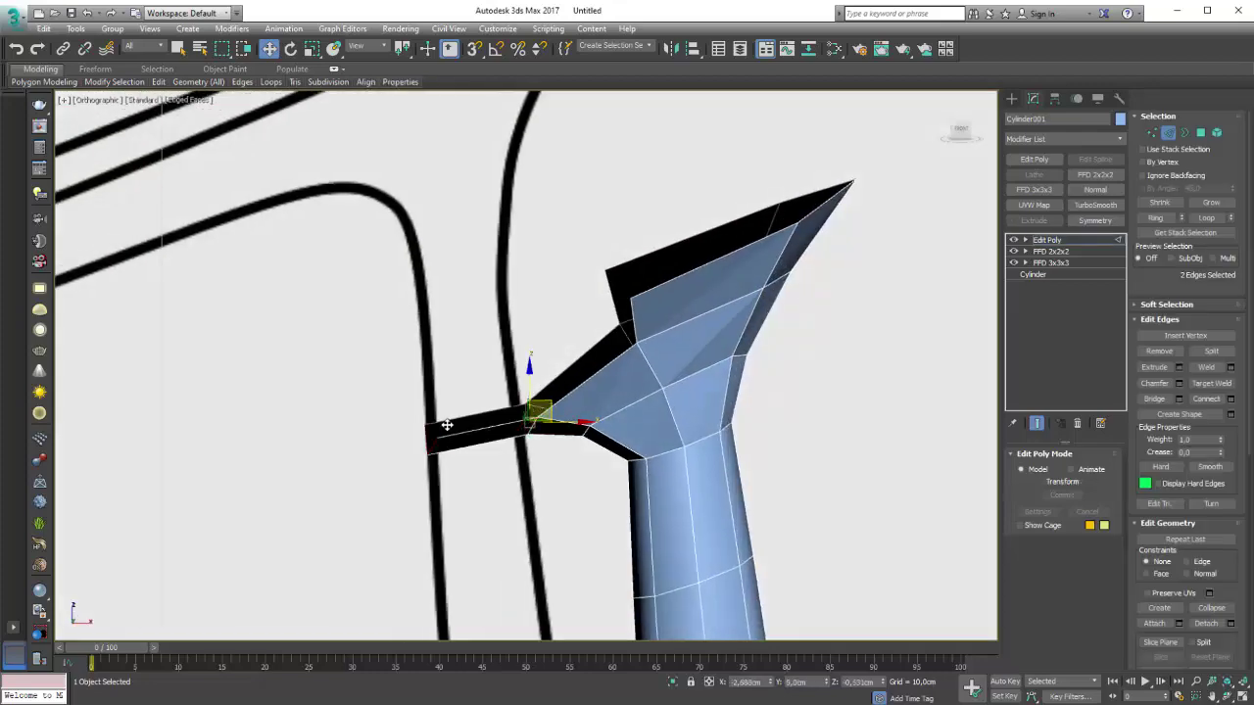
drag(555, 429, 440, 432)
scroll(525, 431, down, 5)
middle_drag(623, 384, 686, 490)
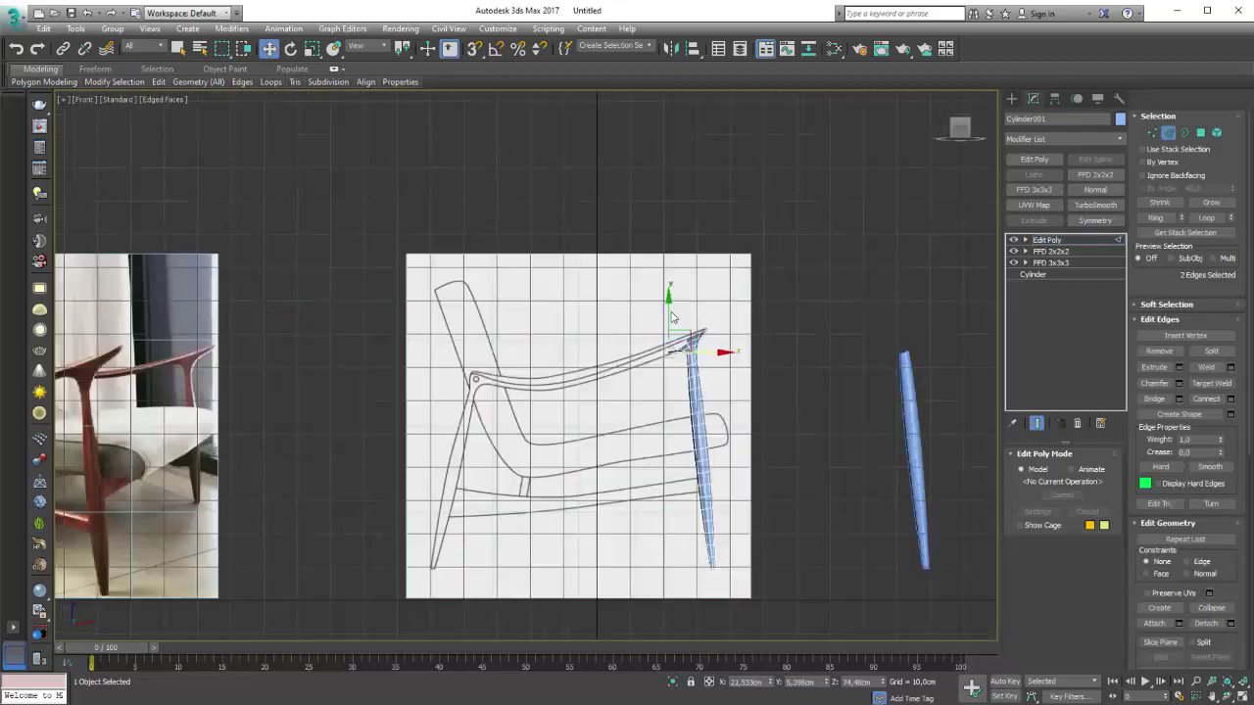
scroll(529, 429, up, 5)
scroll(529, 429, up, 3)
drag(529, 429, 637, 416)
Step: Select the strip's end edge and pull a new face upward from it
key(e)
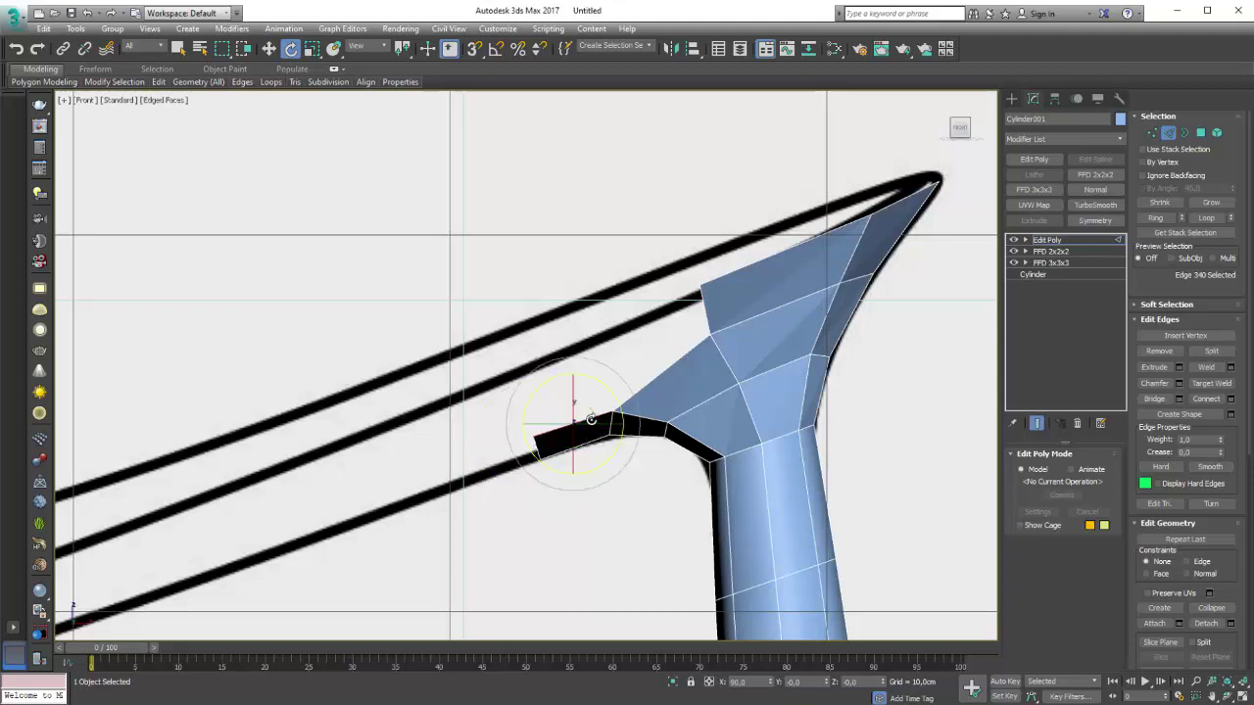
click(576, 329)
click(582, 436)
key(w)
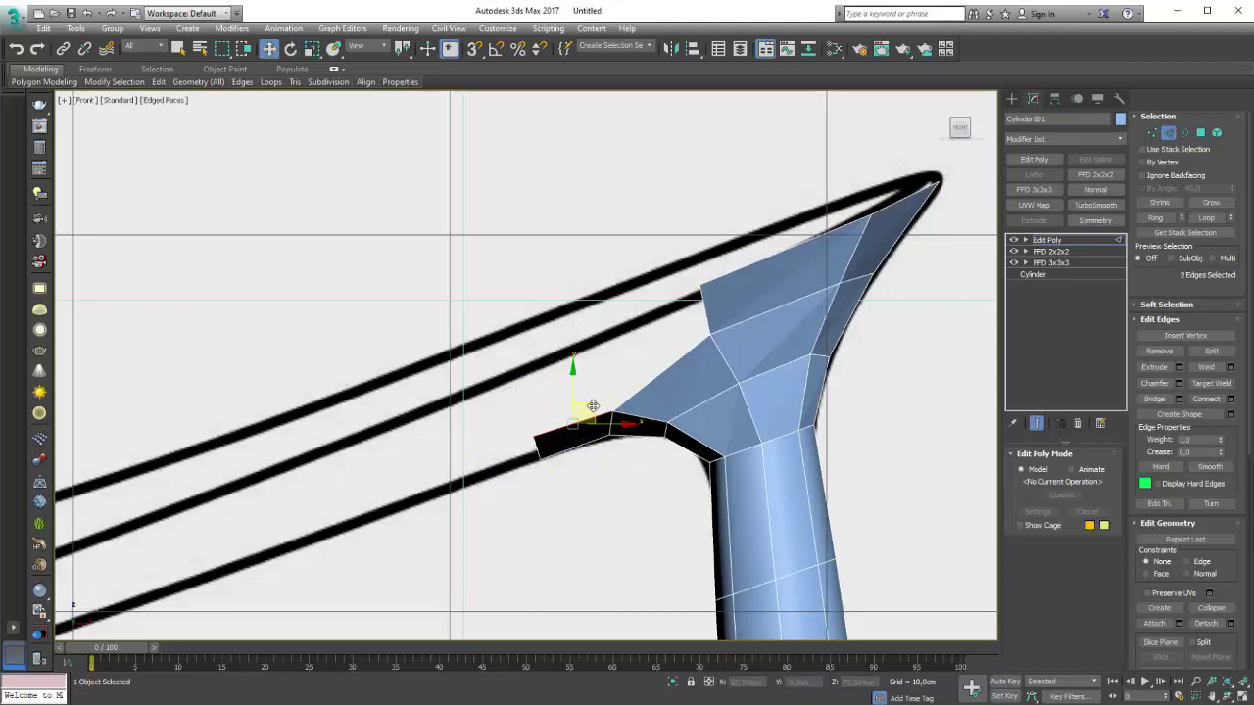
shift+drag(575, 407, 574, 364)
key(e)
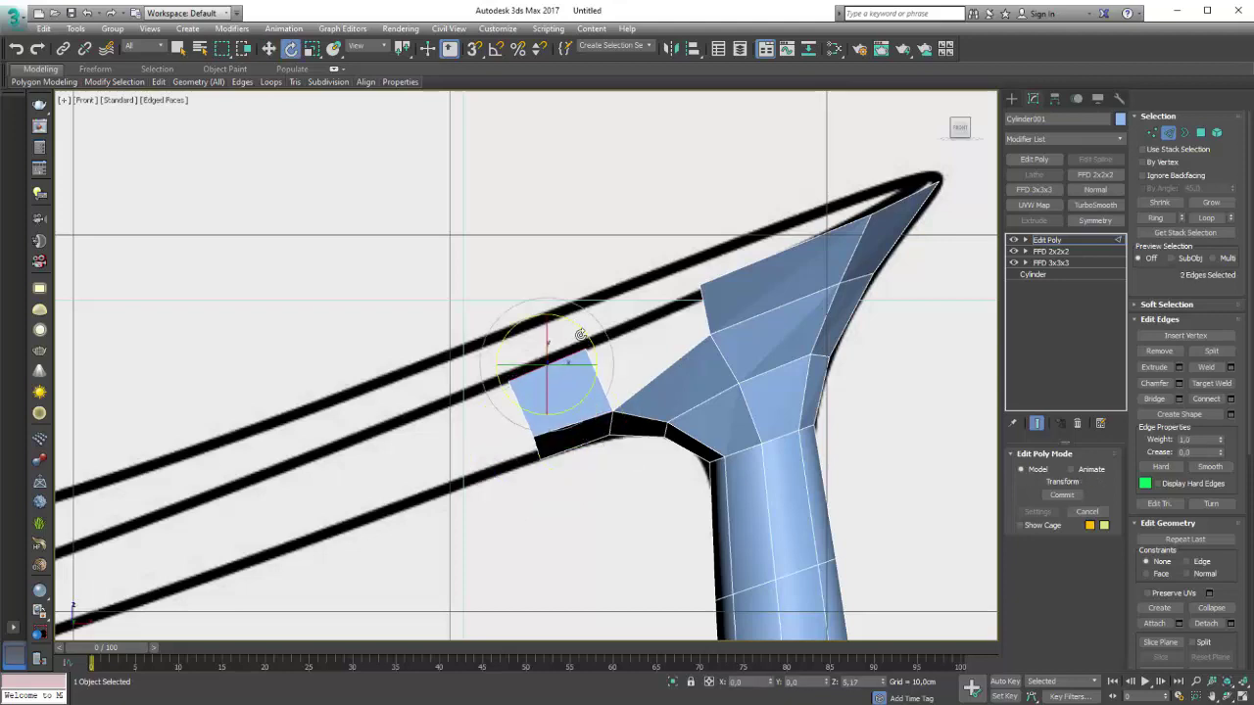
key(w)
mouse_move(588, 362)
alt+middle_down()
mouse_move(670, 419)
mouse_move(606, 379)
alt+middle_up()
Step: Spread the new edge flaps outward with non-uniform scale along one axis
key(e)
key(r)
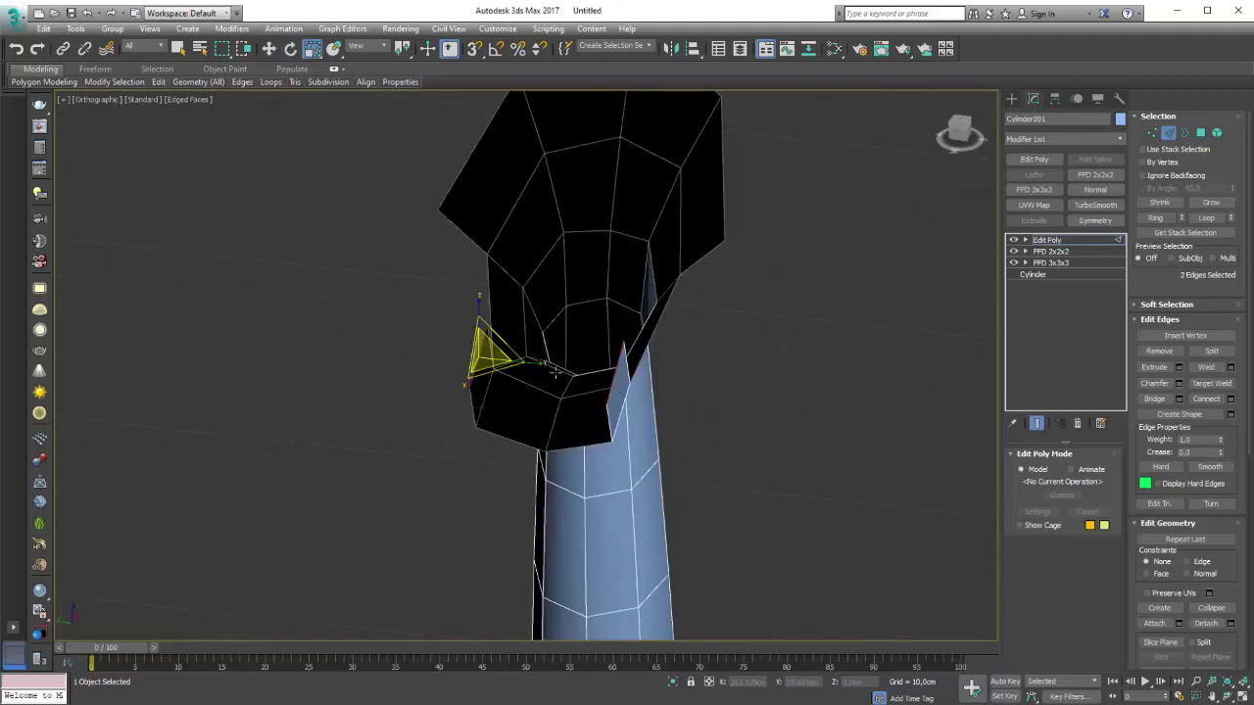
drag(408, 52, 405, 88)
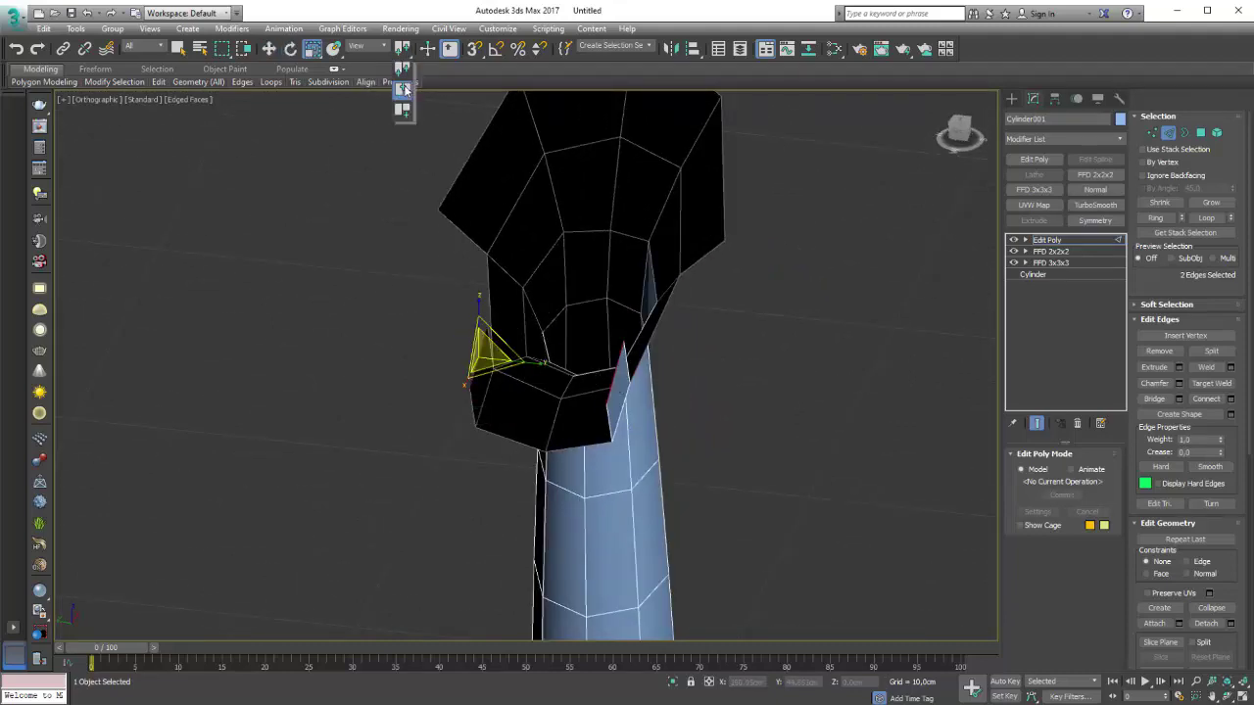
drag(602, 368, 663, 375)
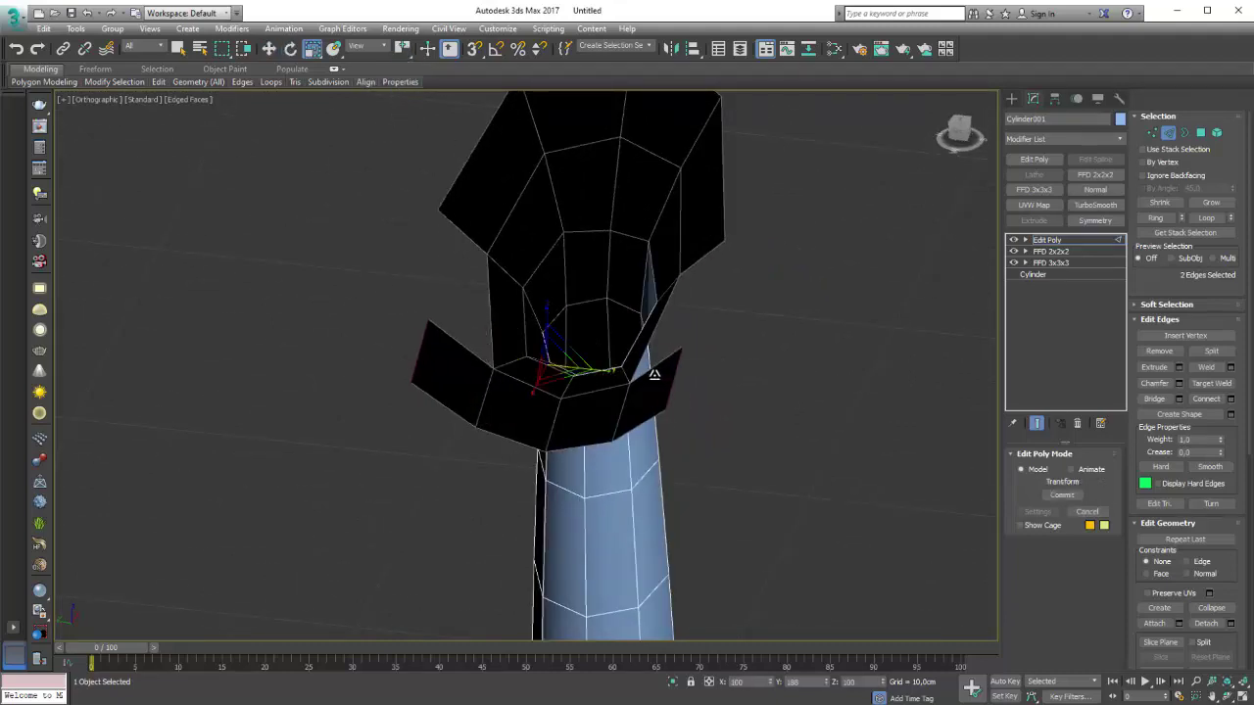
Step: Bridge the flap edge to the upper edge, undoing an initial wrong bridge
click(1153, 399)
key(ctrl+z)
click(847, 380)
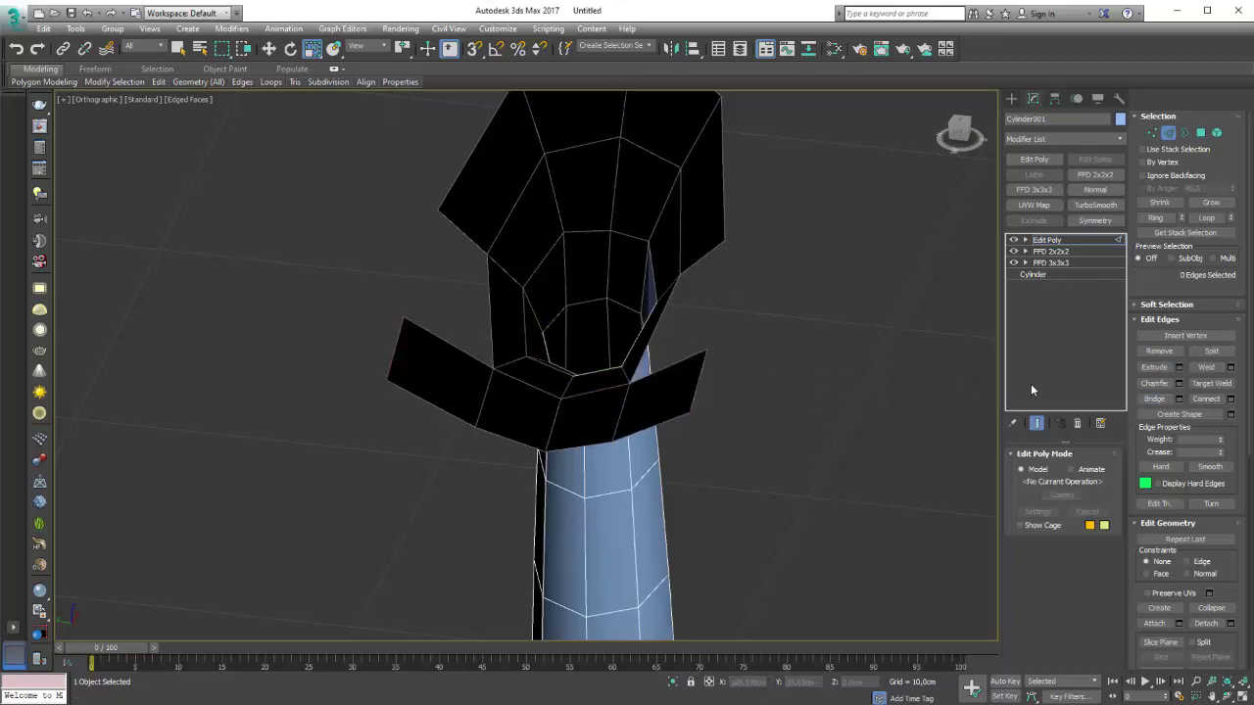
click(682, 356)
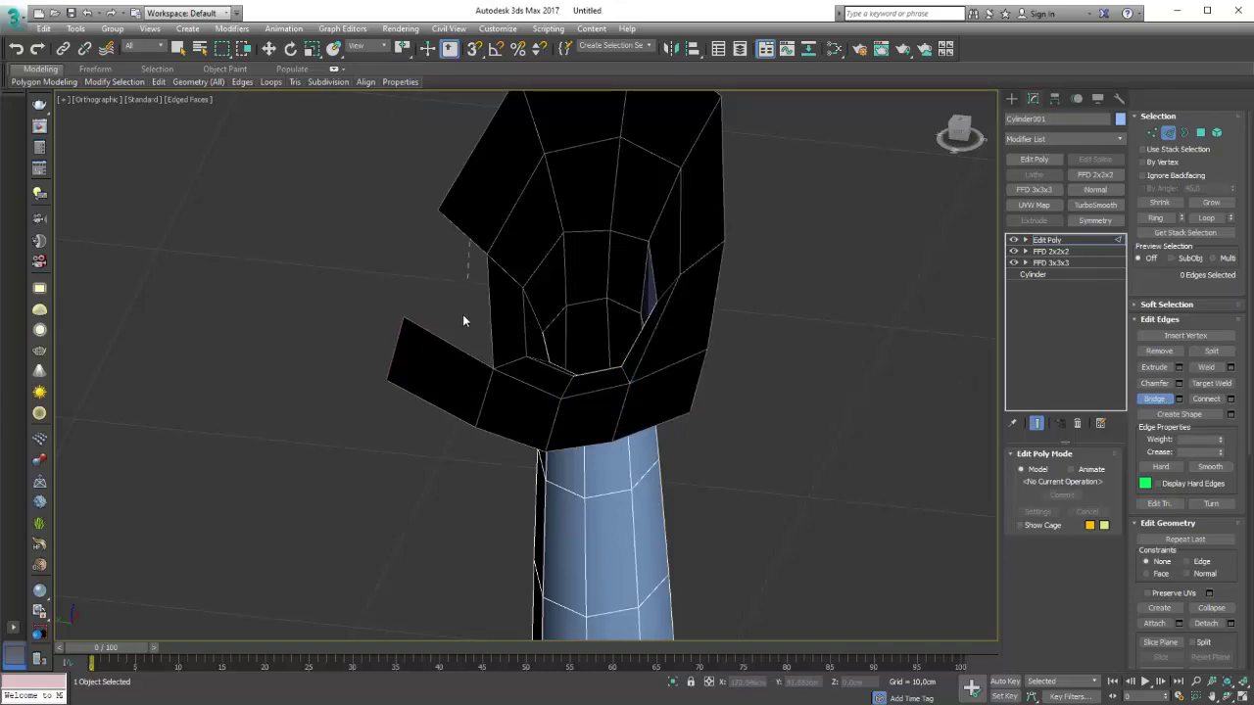
scroll(447, 340, down, 5)
scroll(716, 425, down, 3)
Step: In the front view, lasso-select the four vertices along the leg block's top edge
alt+middle_drag(716, 425, 552, 403)
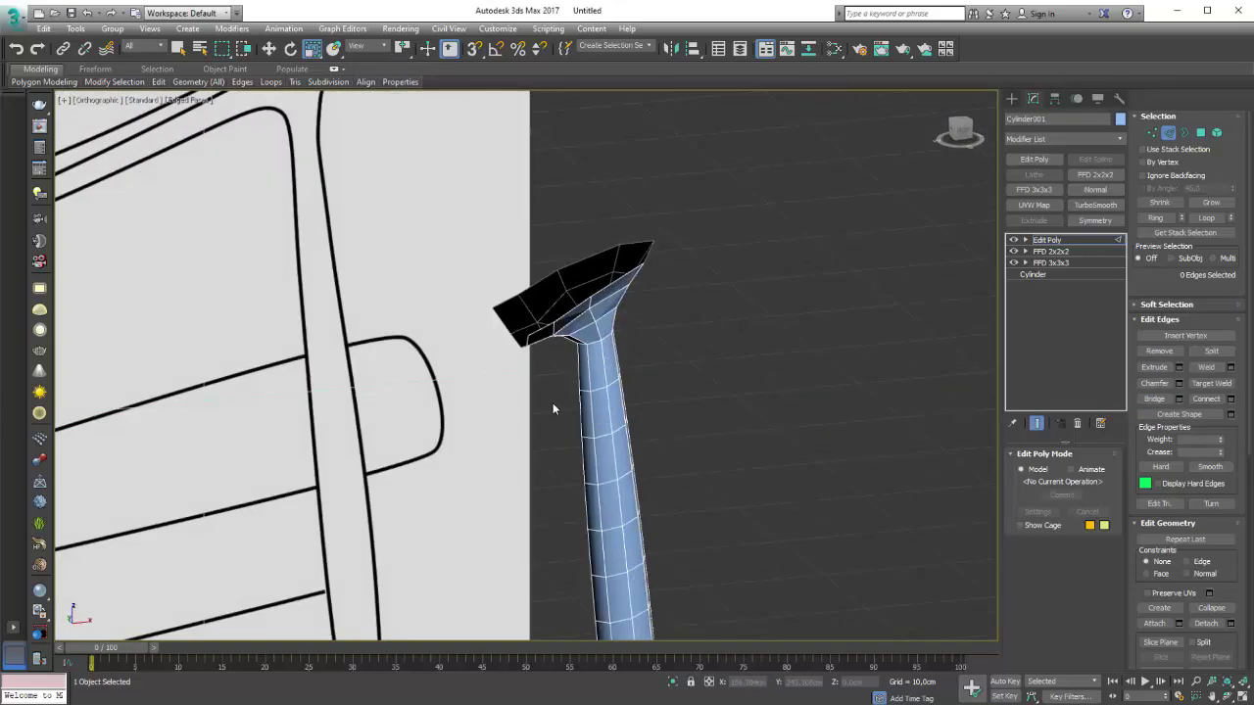
key(f)
scroll(600, 264, up, 2)
scroll(599, 264, up, 5)
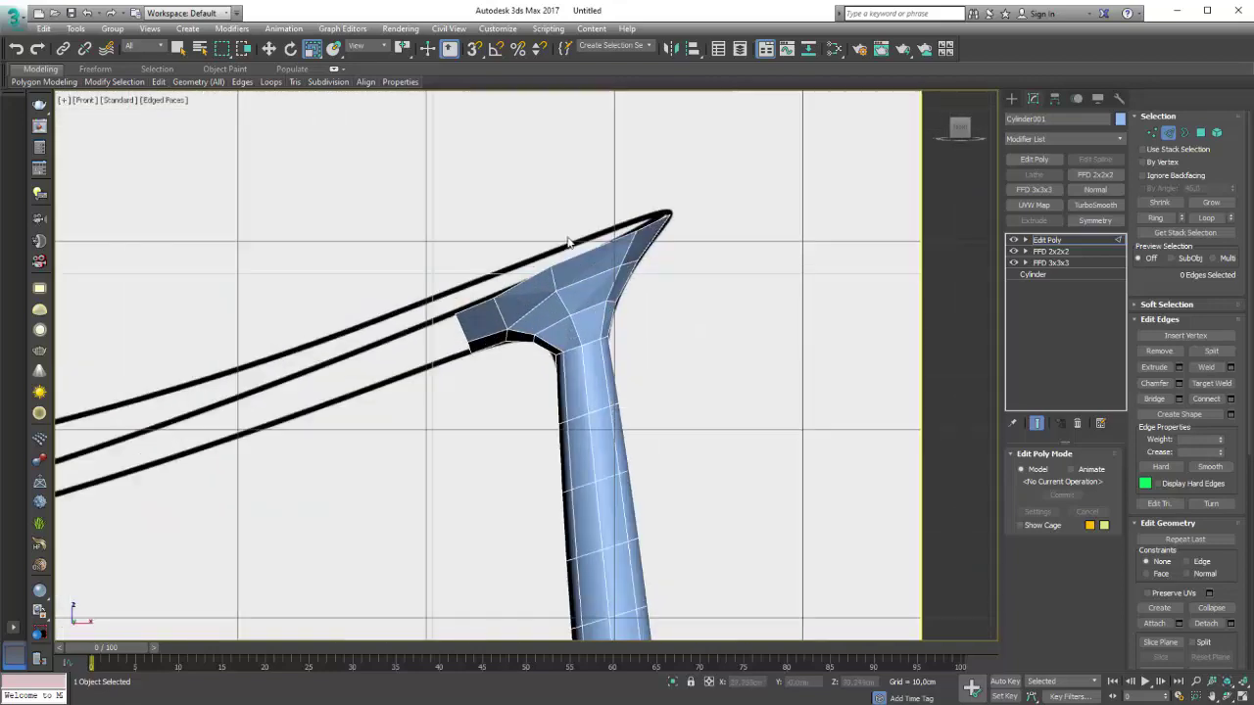
scroll(600, 263, up, 3)
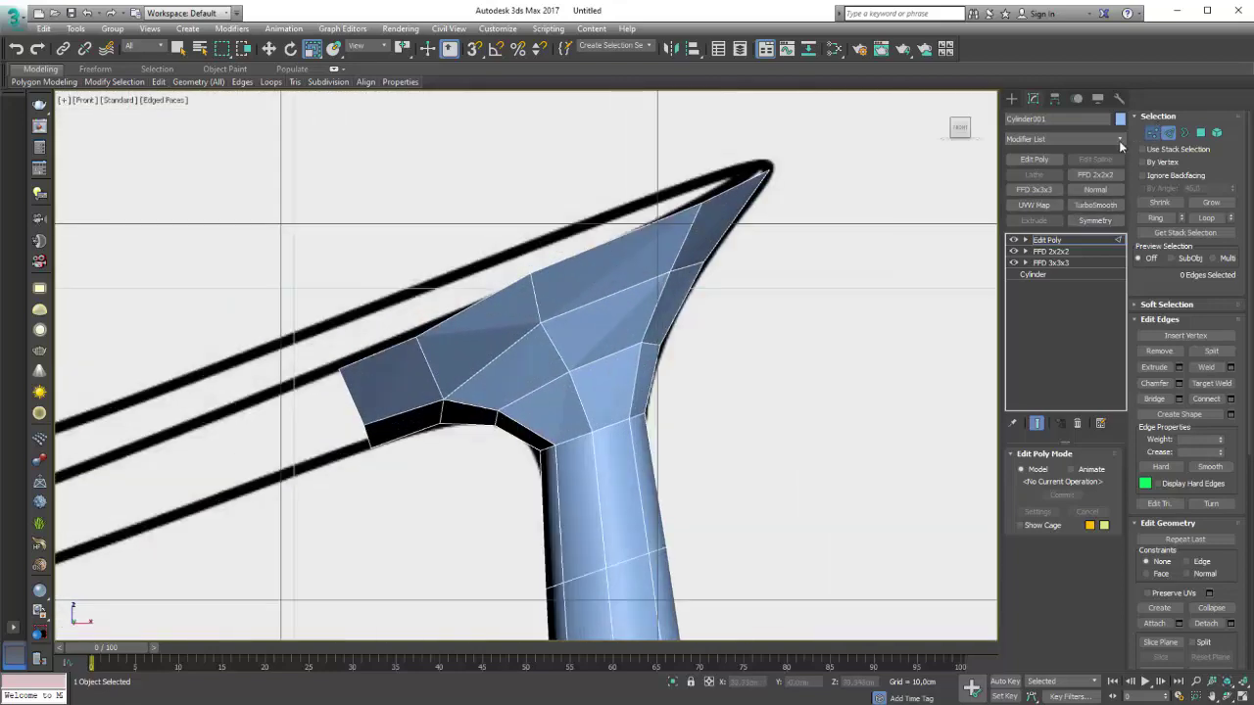
key(1)
drag(425, 360, 432, 361)
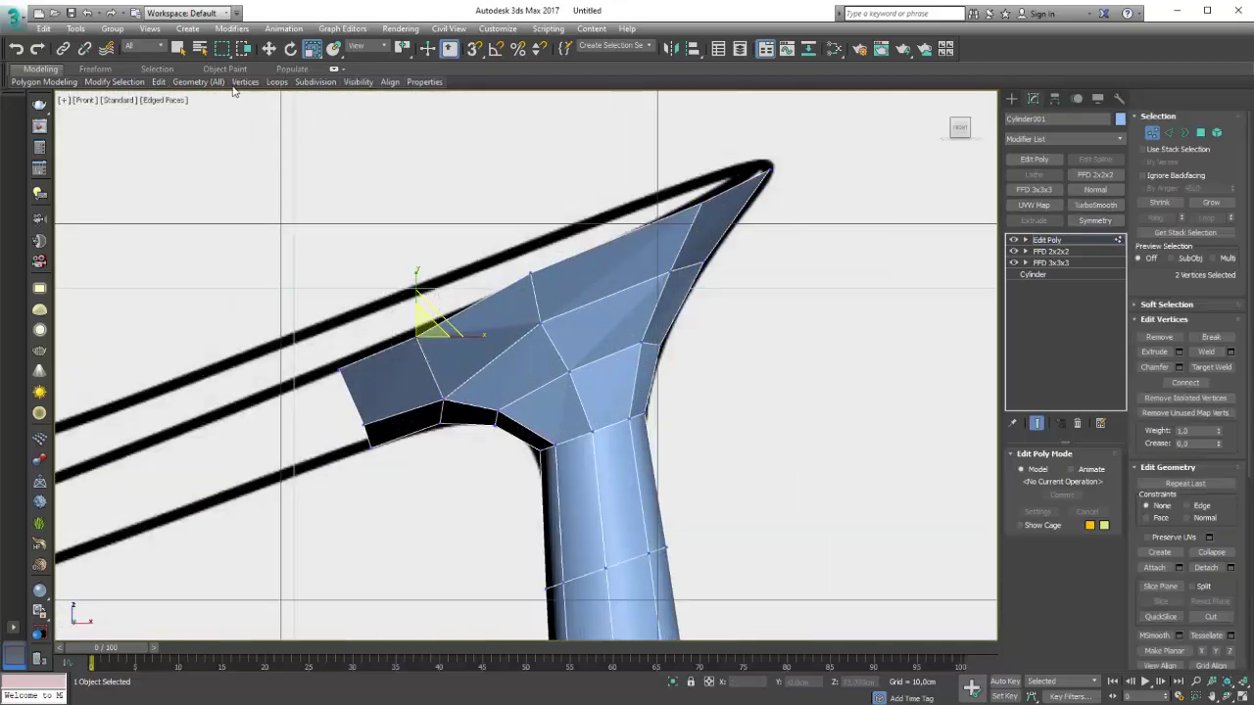
drag(222, 48, 235, 139)
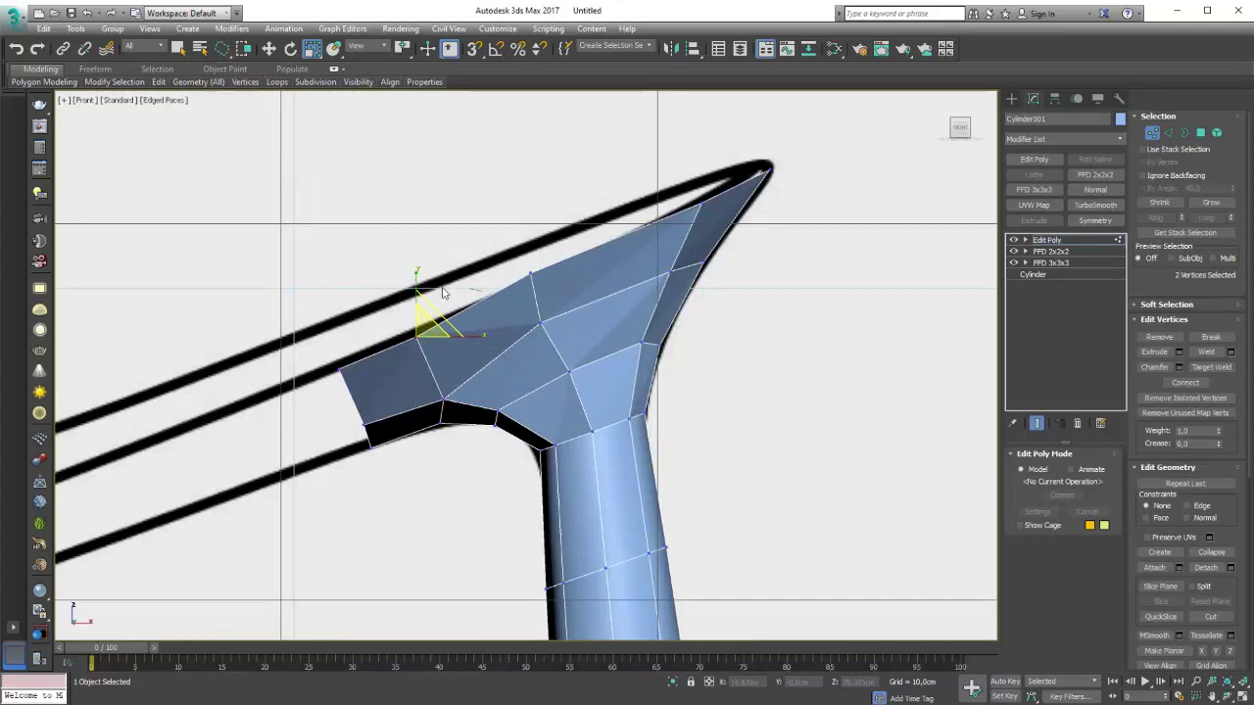
drag(392, 396, 378, 285)
key(w)
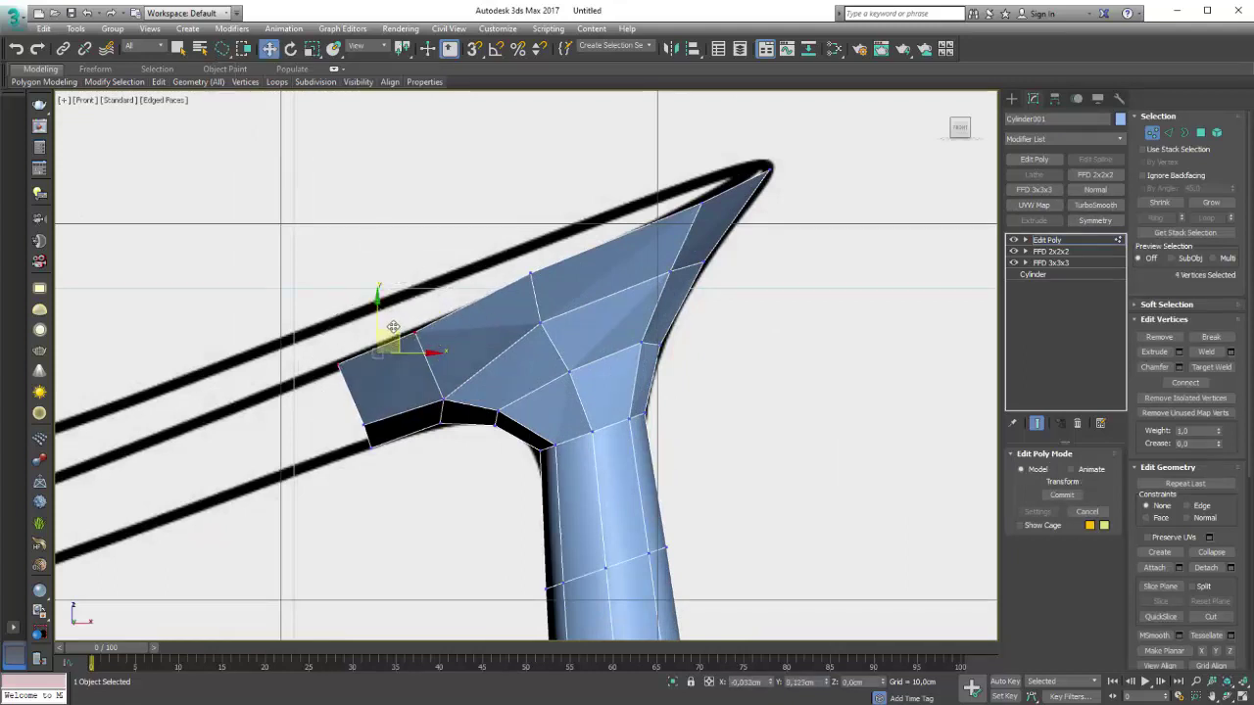
Step: Align the top-edge and tip vertices with the armrest line, then select the top edge loop
mouse_move(522, 301)
mouse_down()
mouse_move(551, 256)
mouse_move(548, 266)
mouse_up()
drag(706, 217, 681, 196)
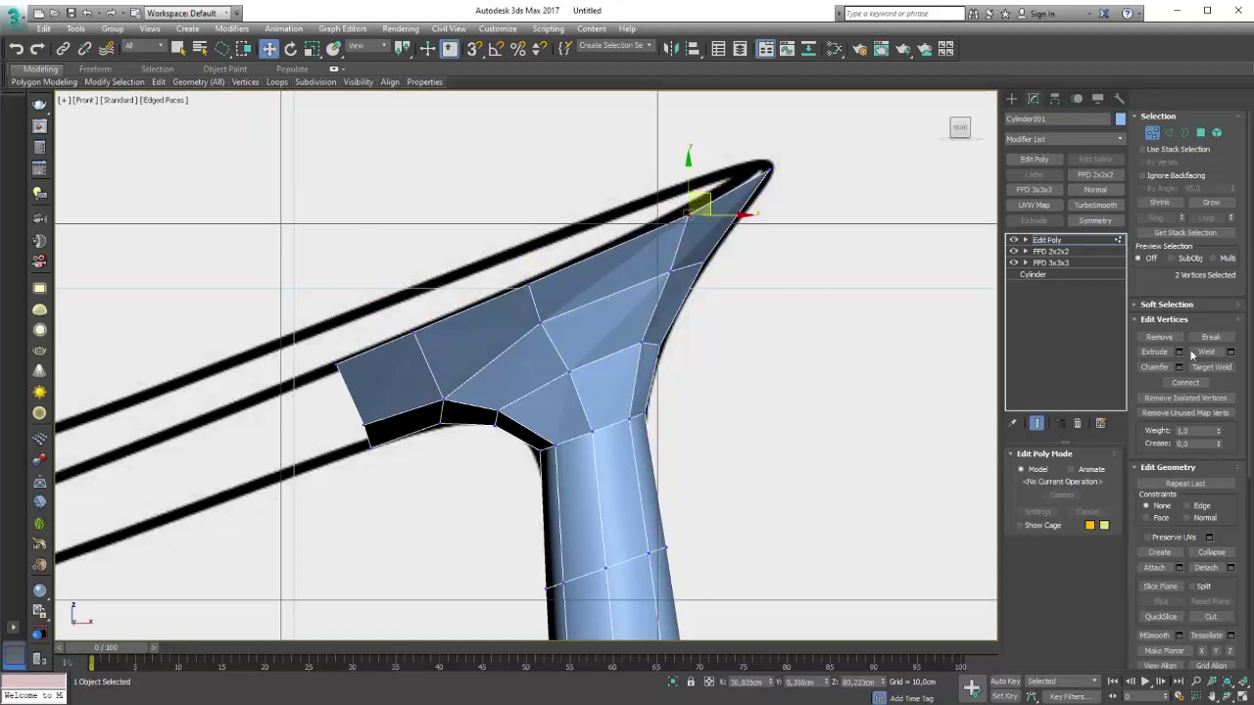
click(1169, 133)
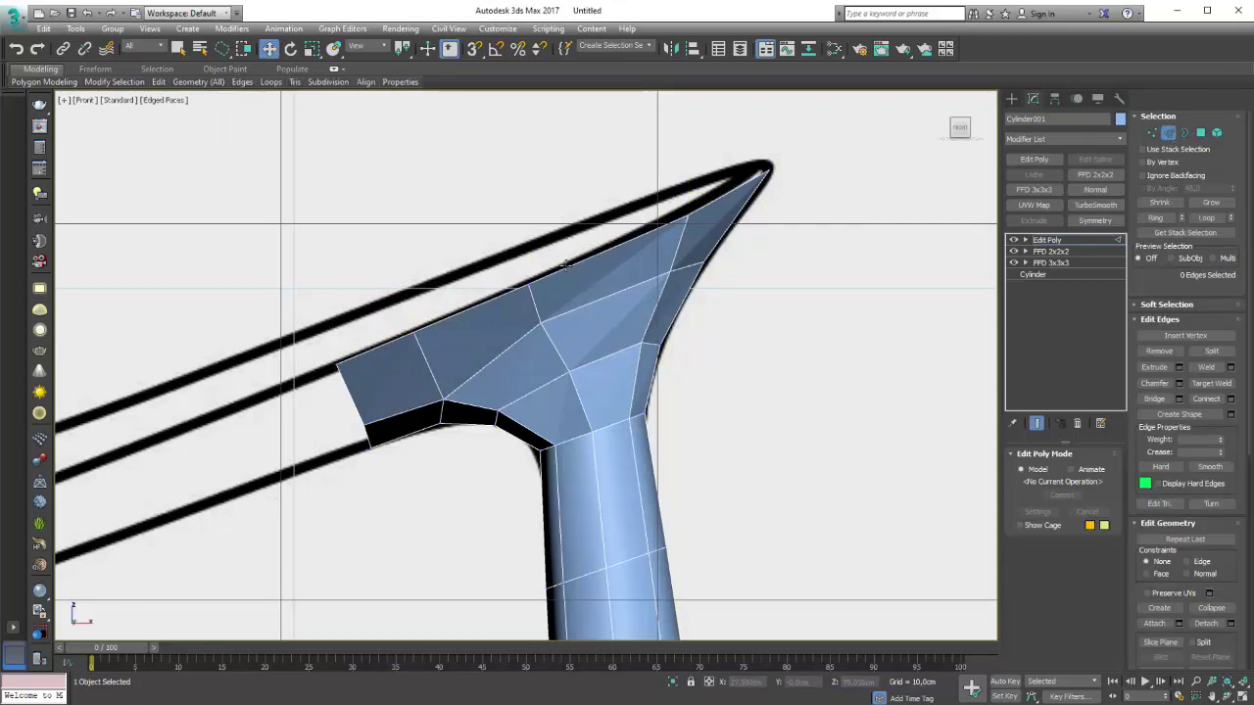
double_click(565, 267)
alt+middle_drag(702, 208, 767, 238)
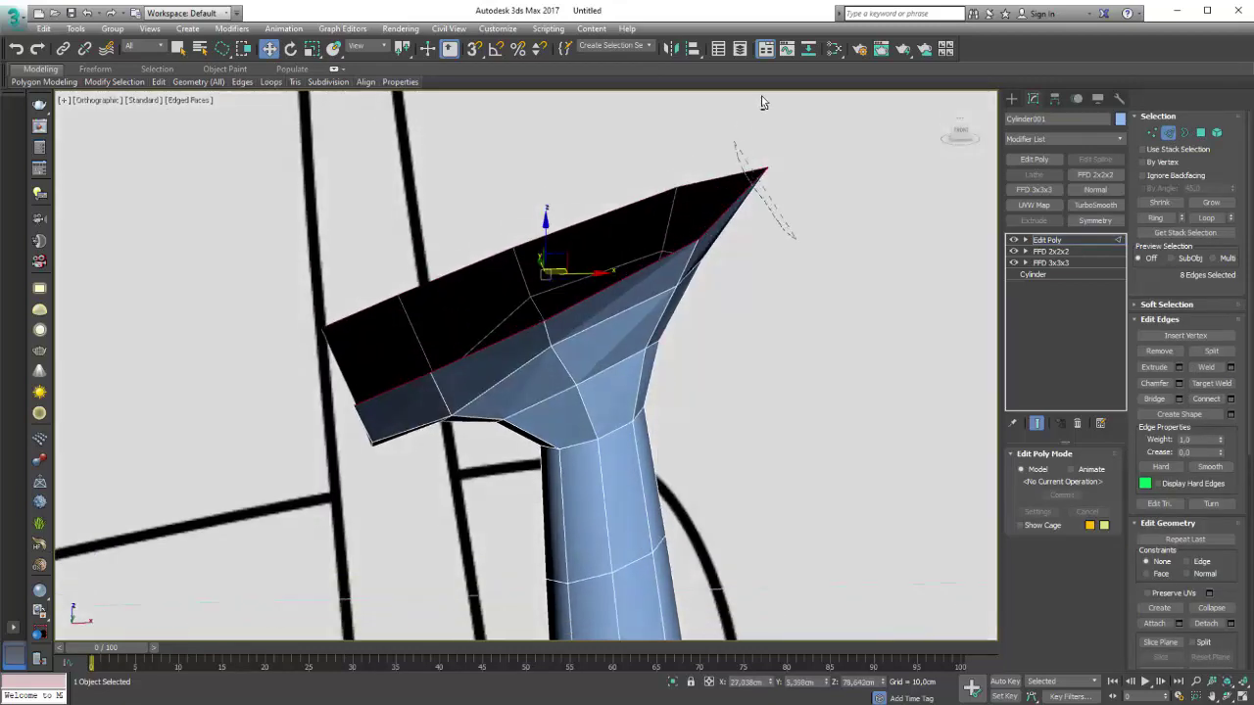
Step: Select an edge ring across the leg block's top and raise it into a ridge
mouse_move(682, 187)
alt+middle_down()
mouse_move(576, 284)
mouse_move(504, 305)
mouse_move(514, 284)
mouse_move(810, 261)
alt+middle_up()
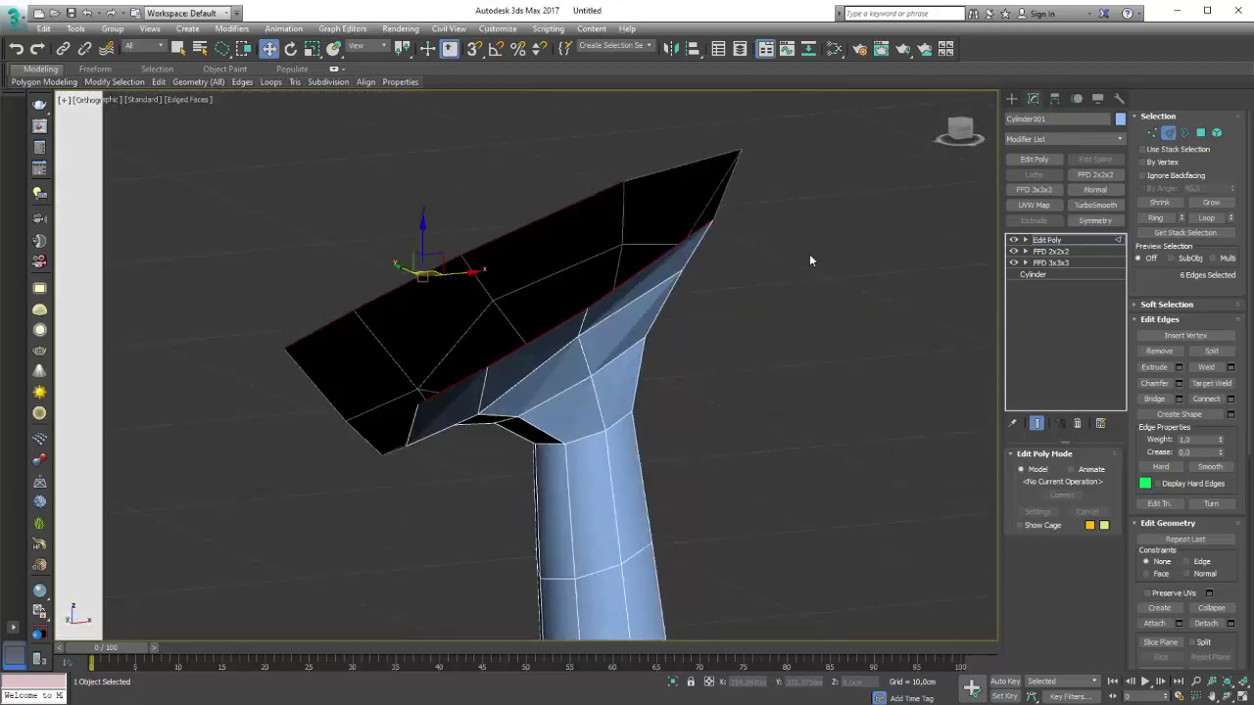
alt+middle_drag(588, 333, 653, 342)
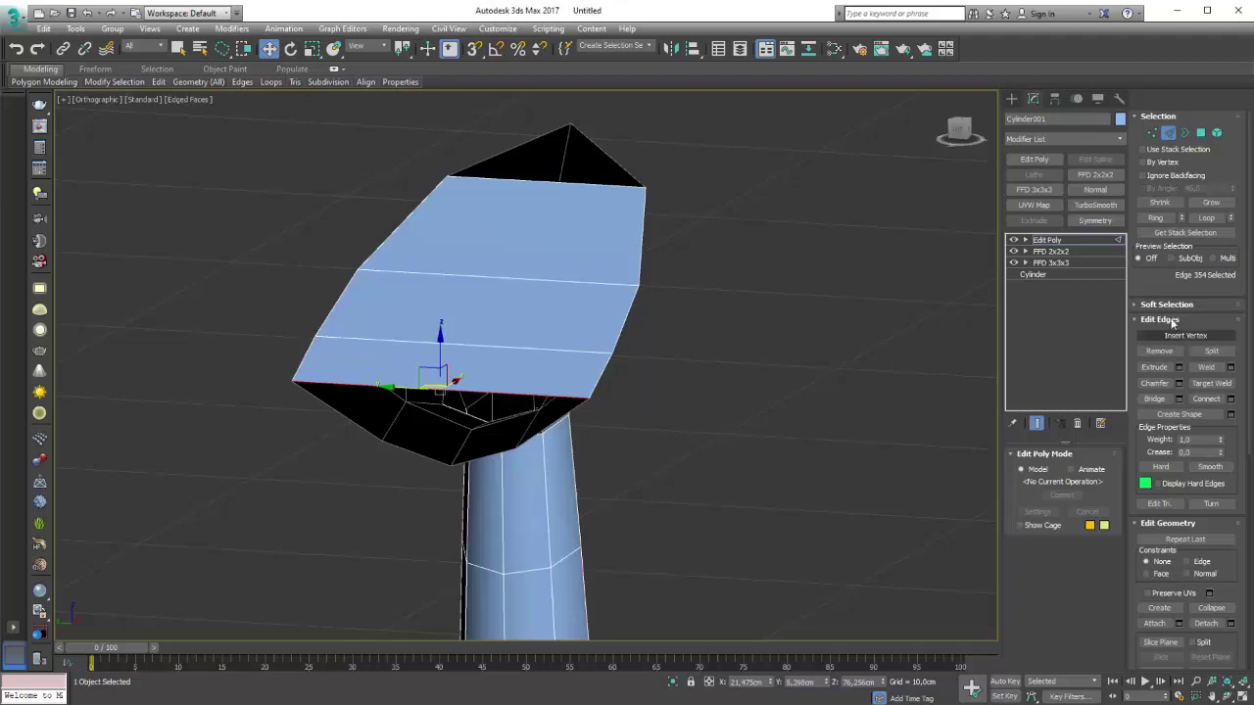
click(1156, 217)
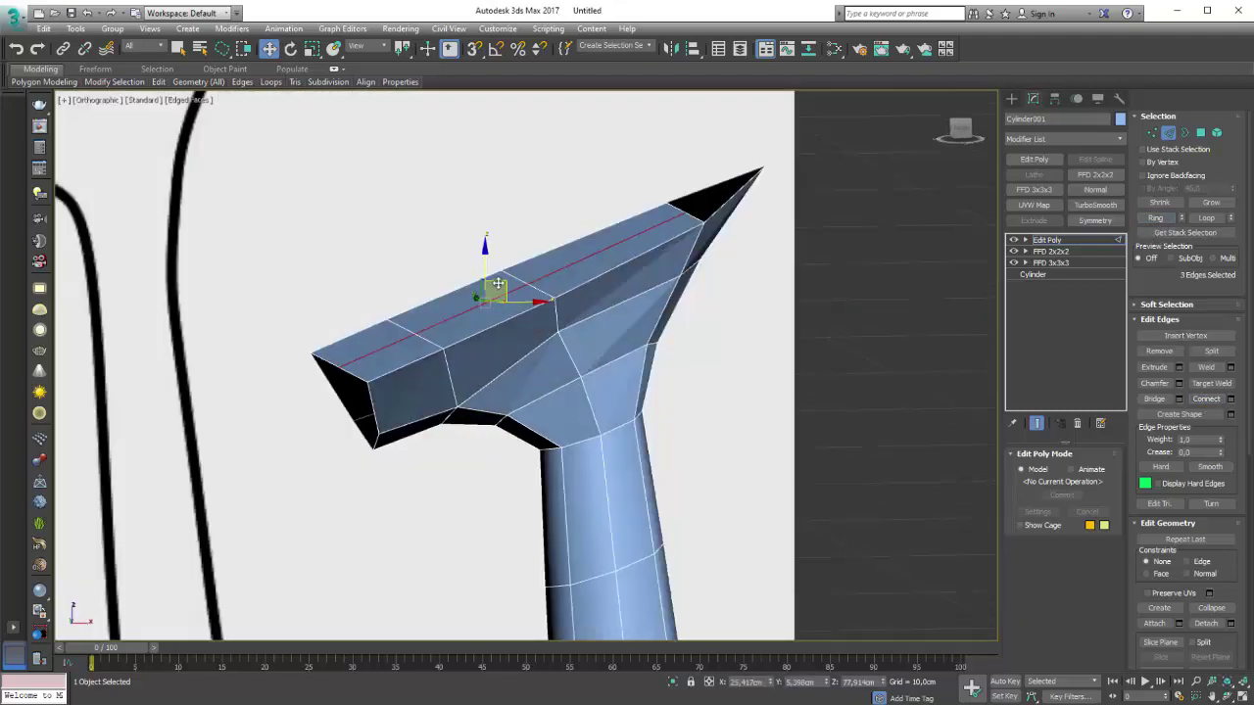
mouse_move(497, 284)
mouse_down()
mouse_move(481, 229)
mouse_move(483, 245)
mouse_up()
Step: Return to the Front view, zoom in, and toggle Rotate then back to Move
key(f)
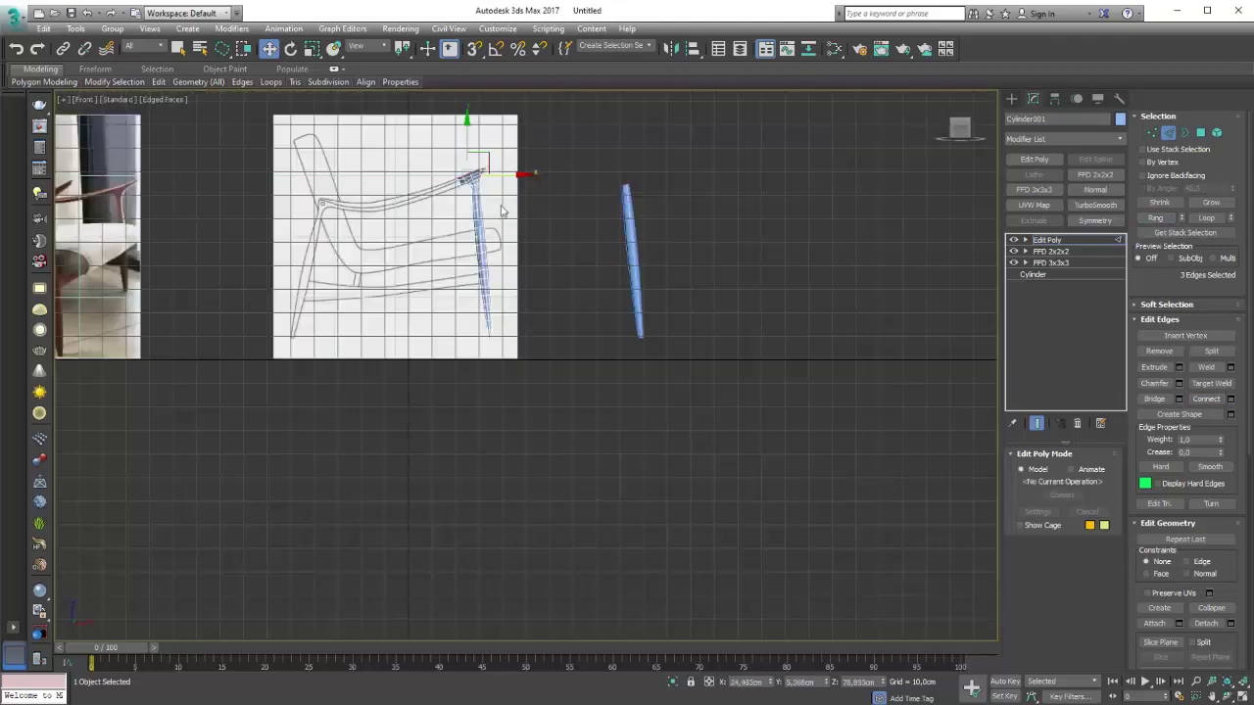
scroll(501, 212, up, 3)
scroll(502, 320, up, 4)
scroll(501, 320, up, 2)
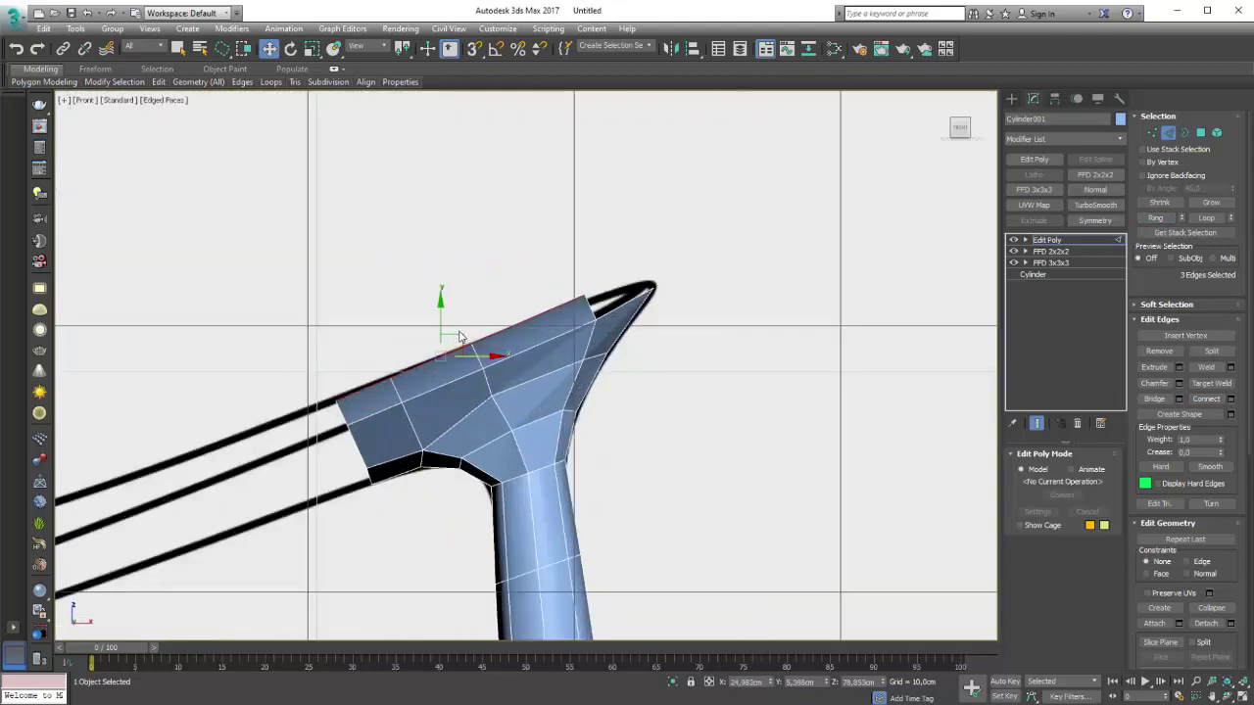
click(465, 338)
key(e)
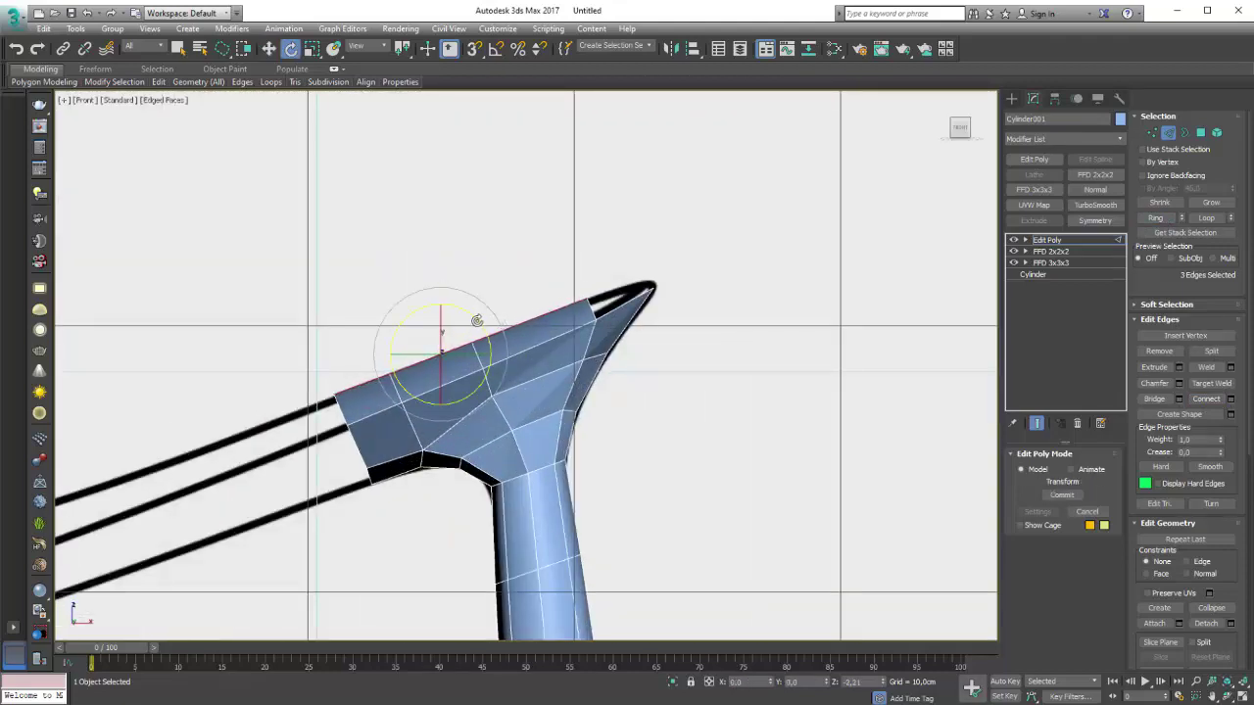
key(w)
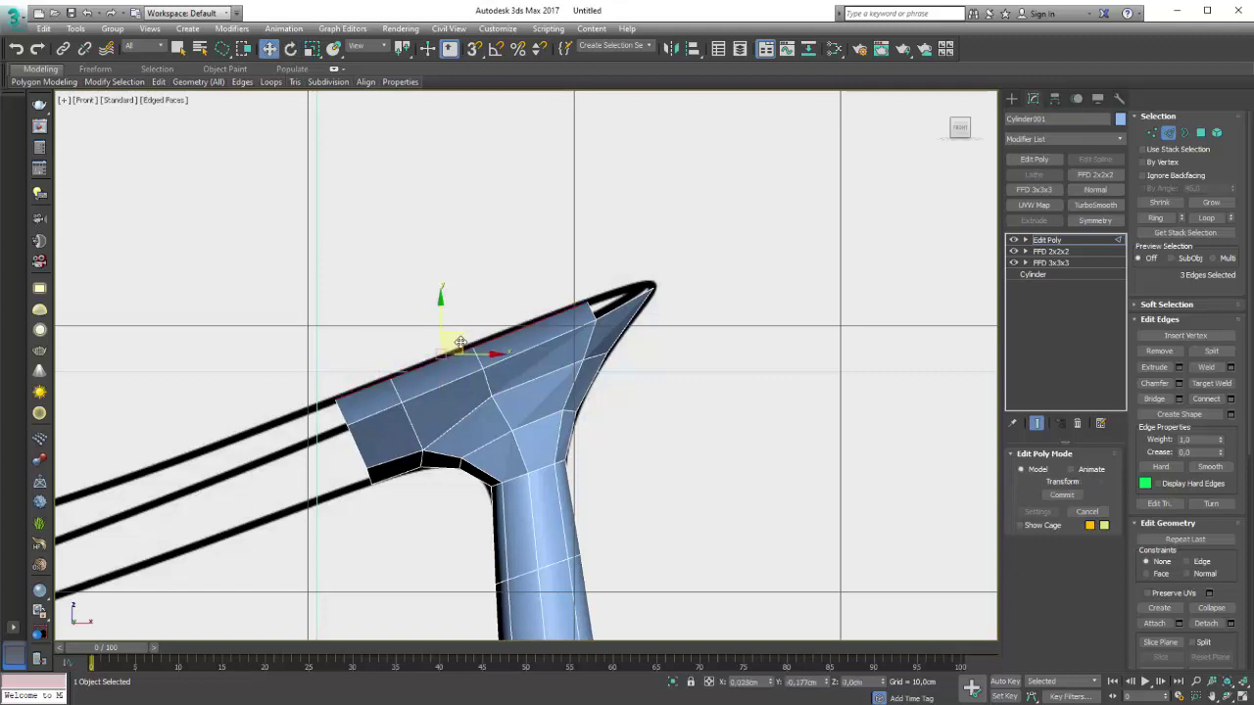
Step: Slide the block's tip vertex back along its edge, then select the open border at the end
middle_drag(599, 305, 612, 329)
scroll(611, 329, up, 5)
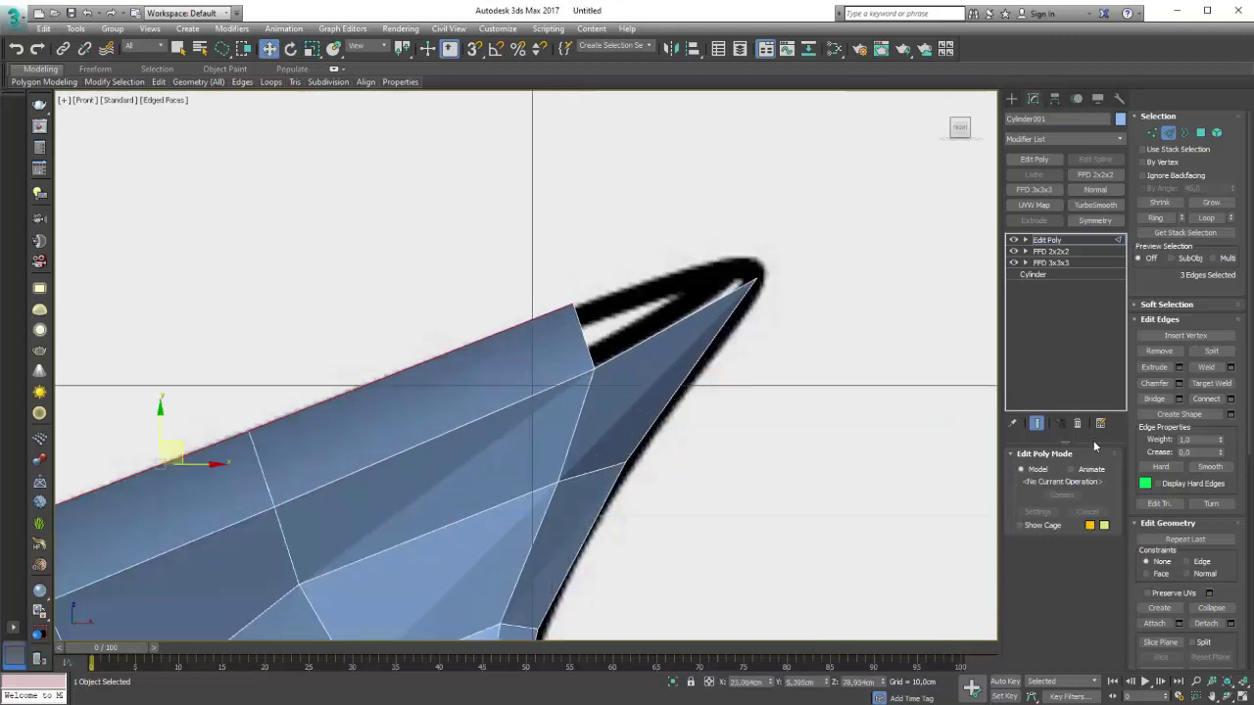
click(1152, 133)
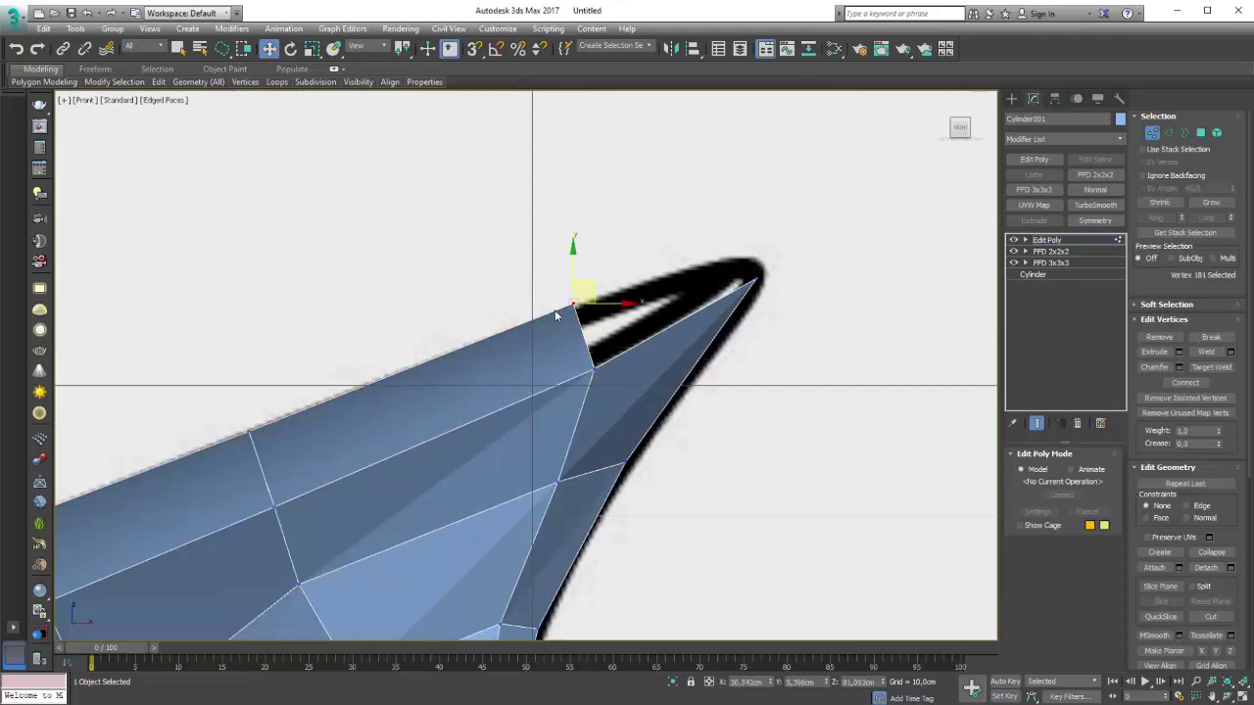
drag(592, 283, 539, 304)
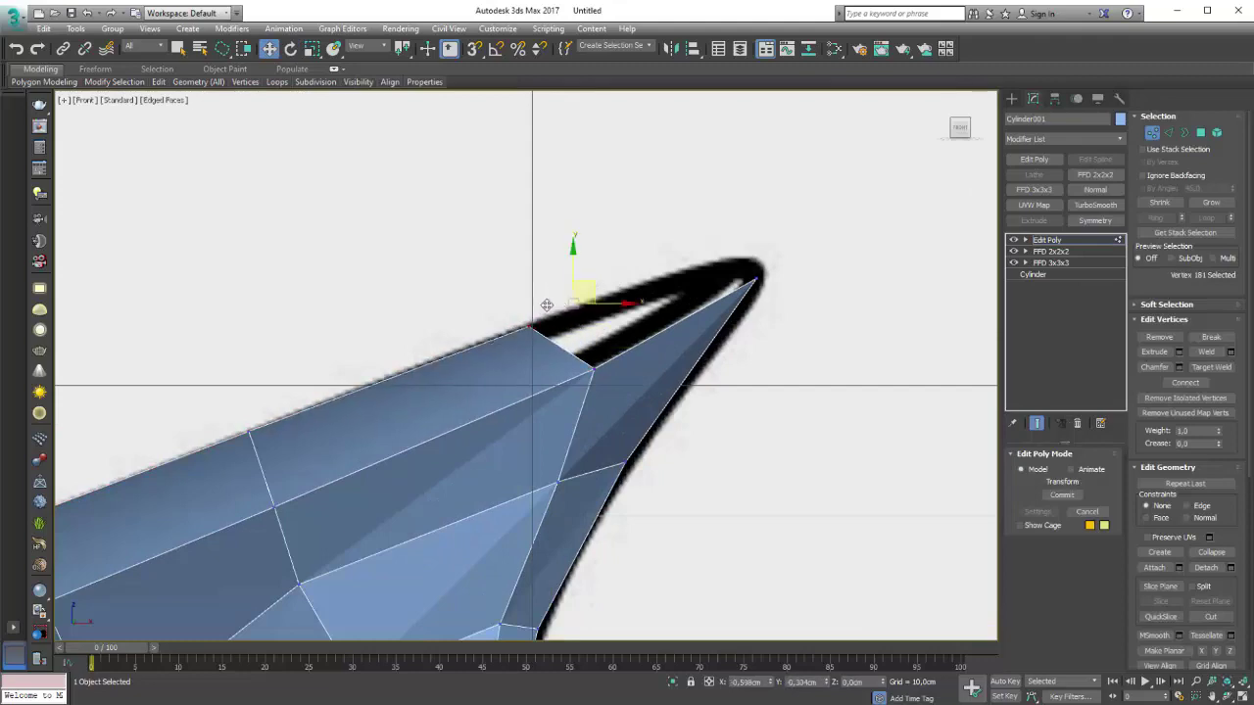
click(1185, 133)
alt+middle_drag(751, 323, 787, 376)
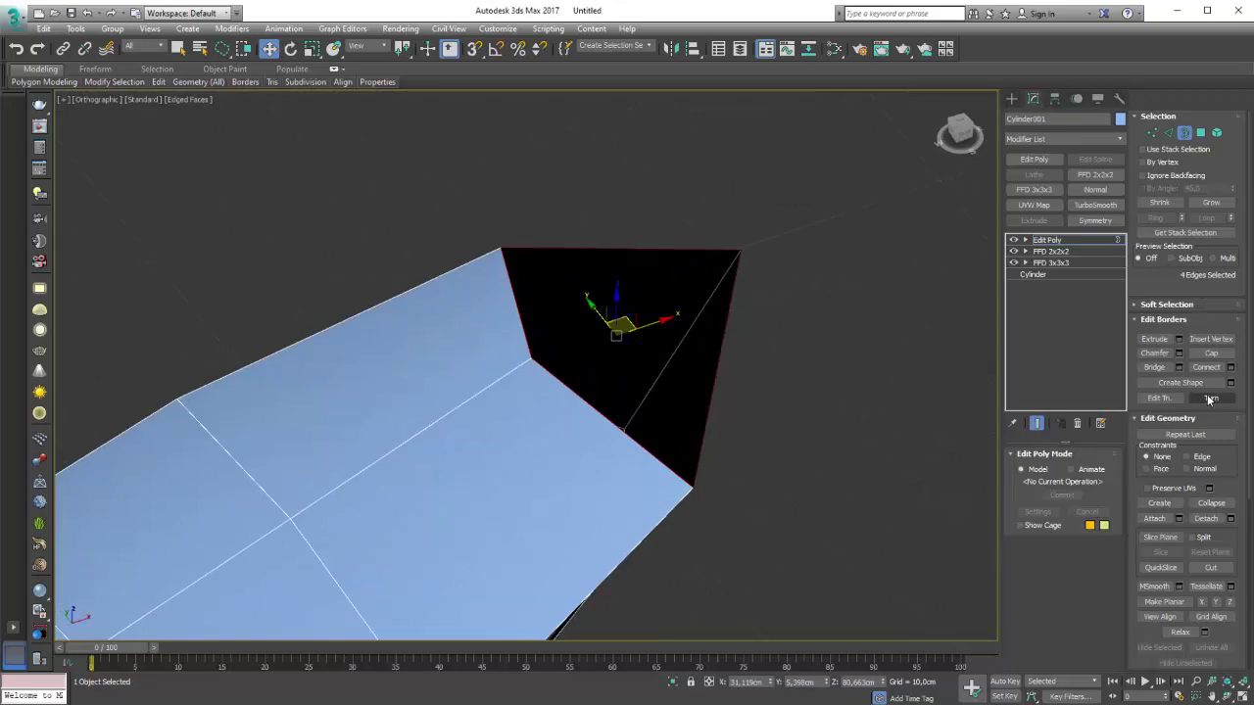
Step: Cap the open border and connect the tip vertex to a neighbouring vertex
click(1210, 352)
mouse_move(764, 336)
alt+middle_down()
mouse_move(815, 347)
mouse_move(774, 372)
mouse_move(957, 318)
alt+middle_up()
click(1154, 133)
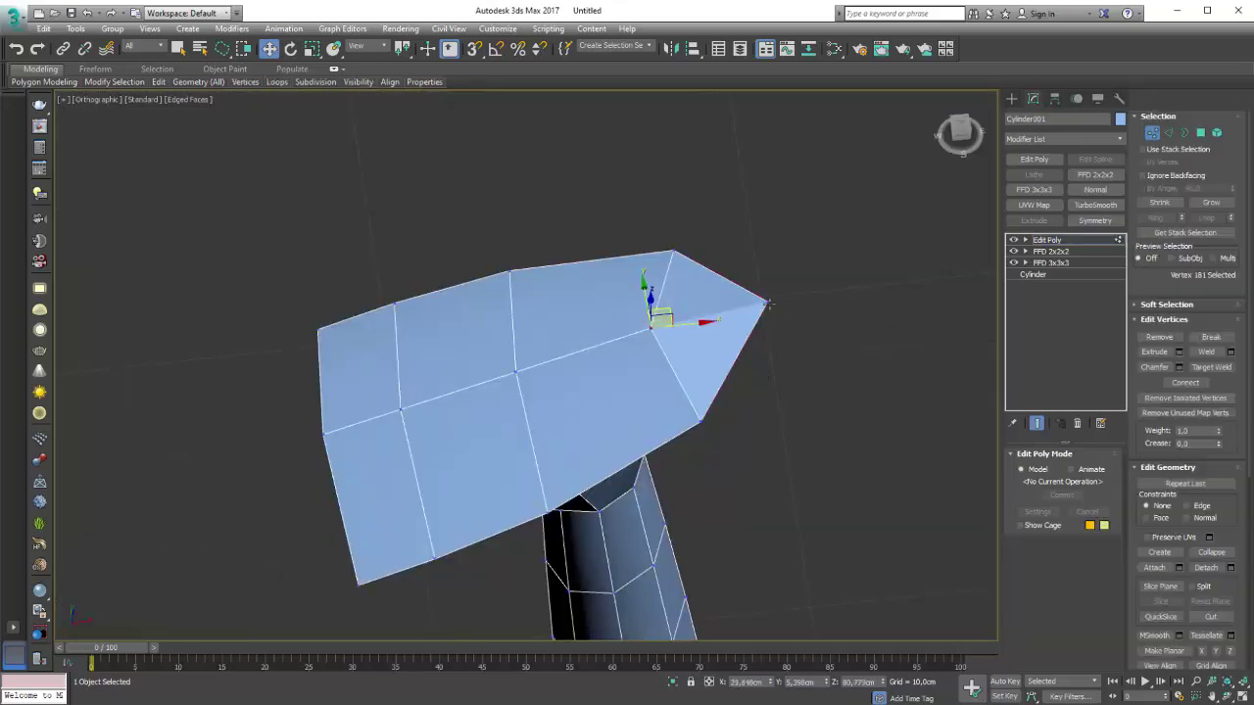
click(765, 302)
ctrl+click(647, 325)
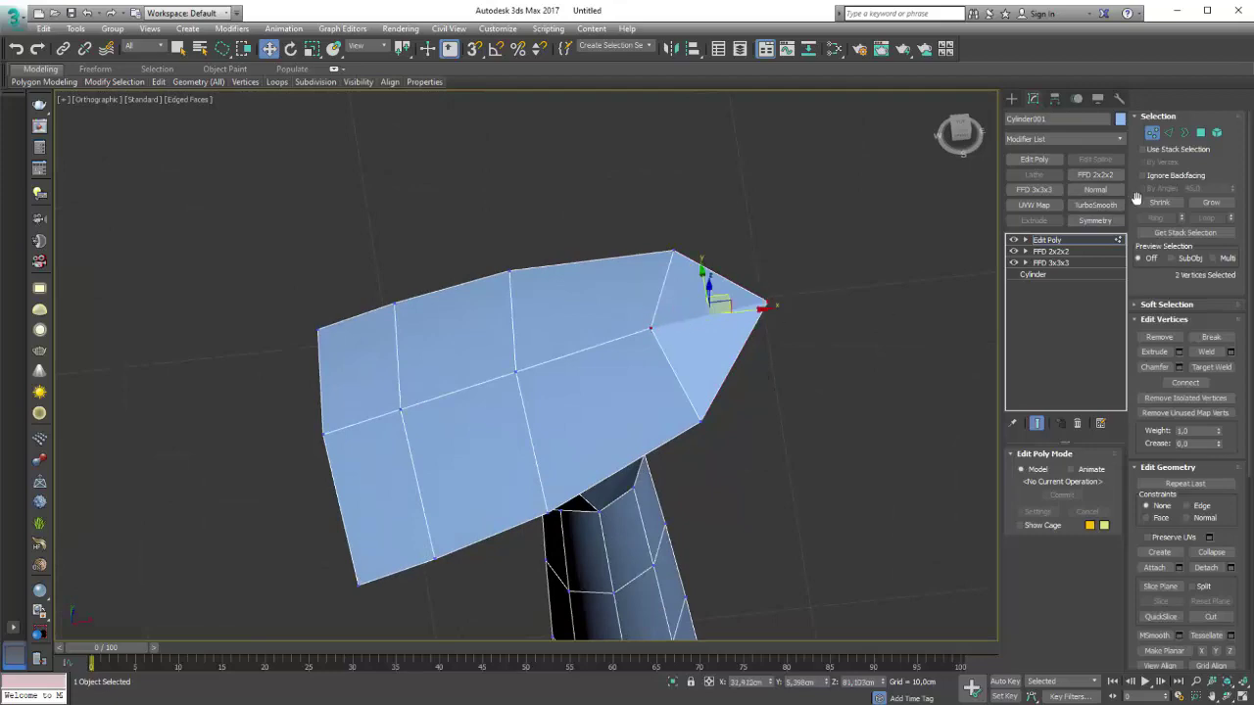
click(1193, 383)
Step: Dismiss the FFD 2x2x2 topology warning and return to the Editable Poly at object level
alt+middle_drag(613, 347, 626, 316)
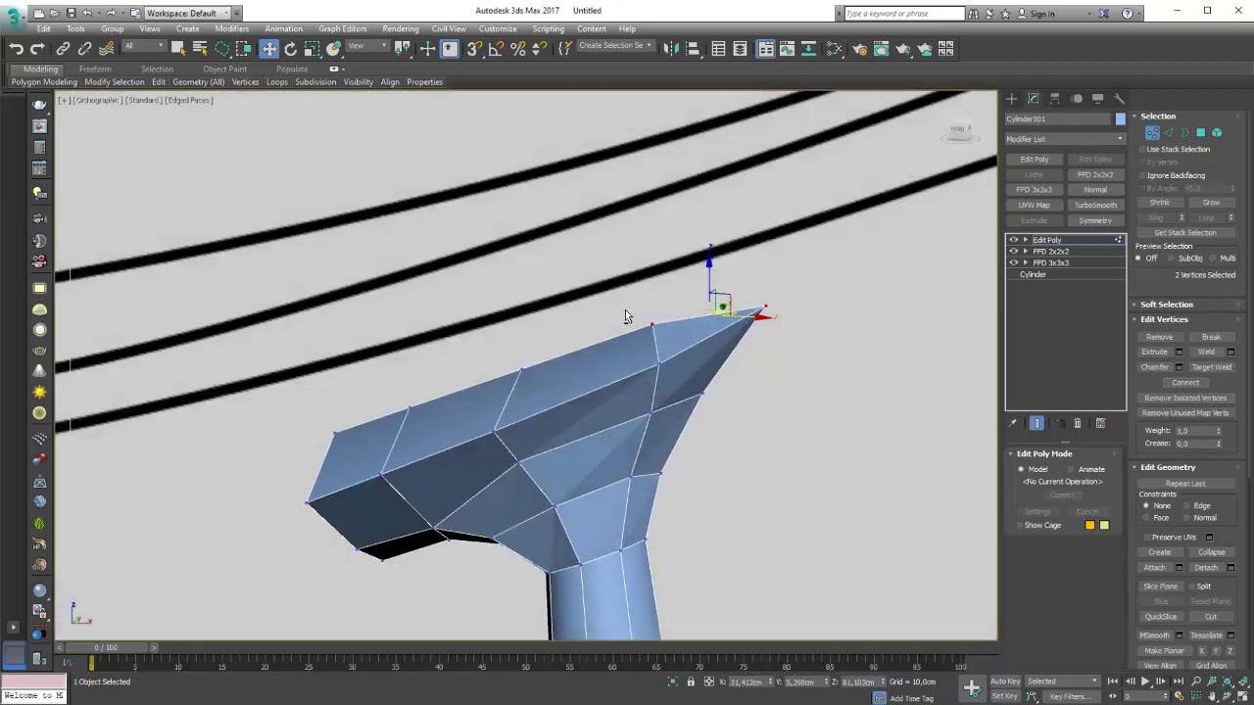
scroll(626, 316, down, 3)
click(1063, 253)
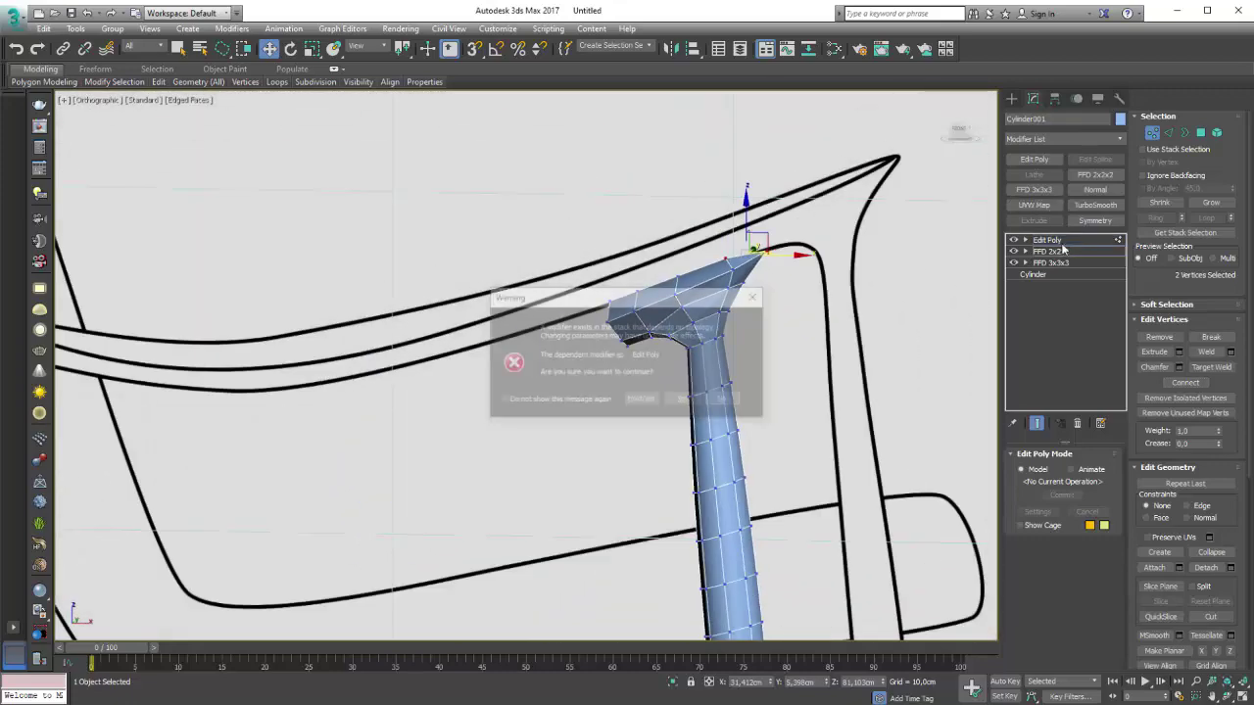
click(725, 400)
click(1046, 240)
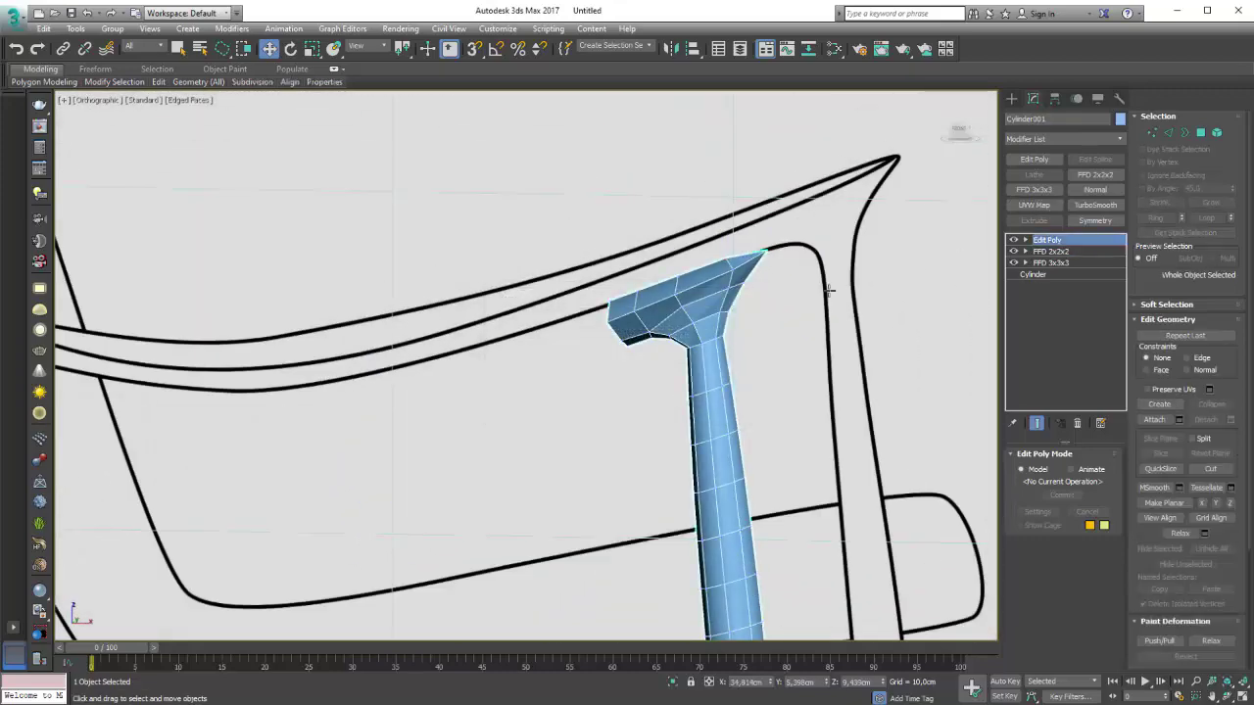
scroll(711, 334, down, 3)
scroll(711, 333, down, 4)
Step: Select Cylinder002 and move it onto the front reference image
key(f)
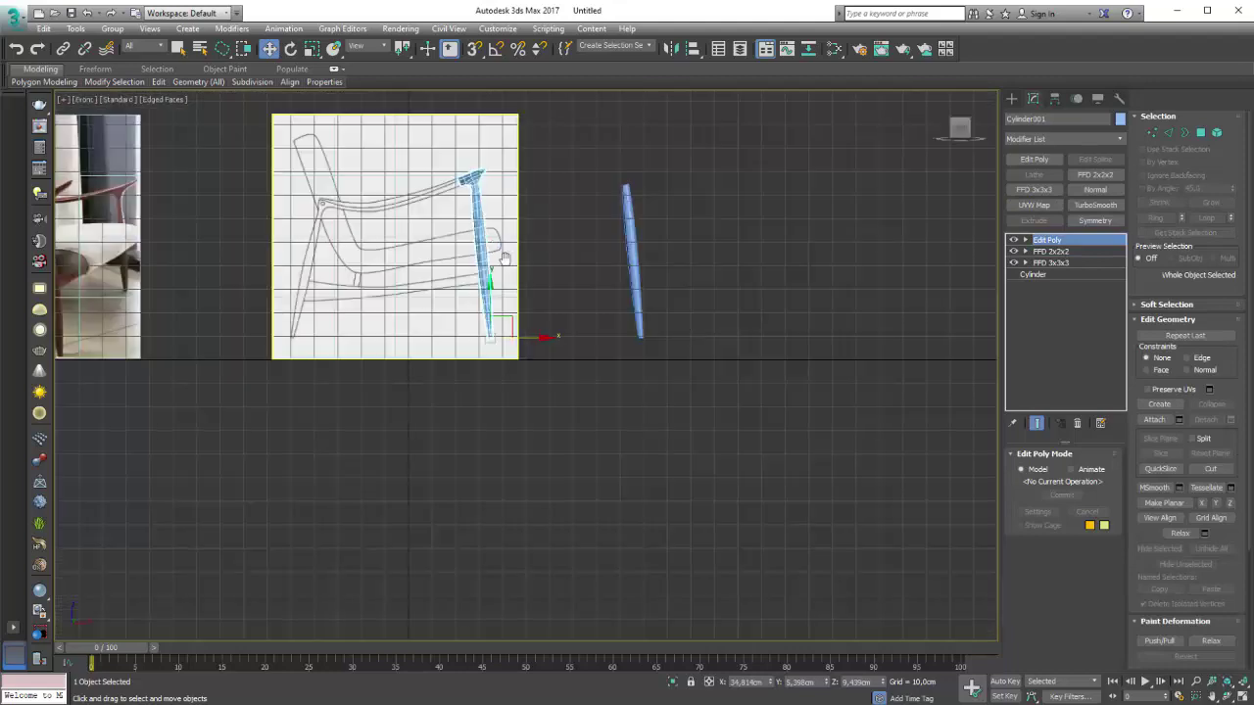
middle_drag(523, 251, 792, 327)
click(897, 332)
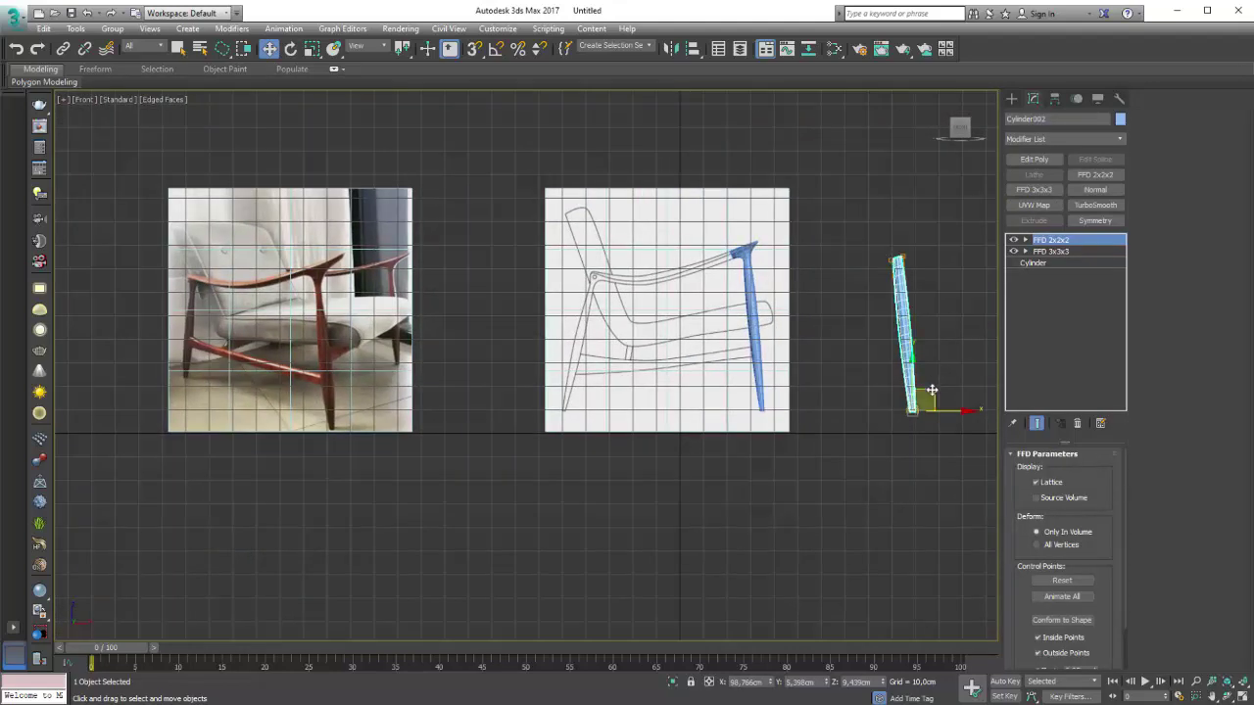
drag(951, 415, 608, 408)
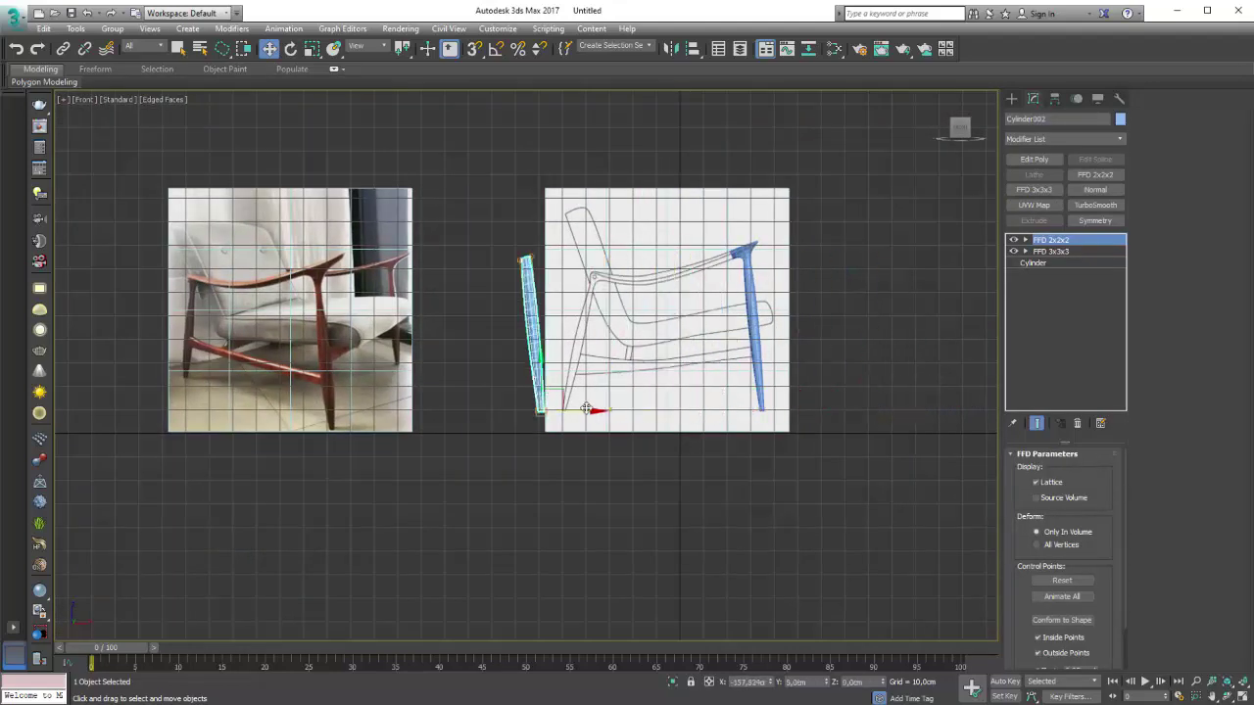
Step: Move the FFD 2x2x2 top control points down-left and scale them to narrow the cylinder's top
click(1025, 240)
click(1053, 251)
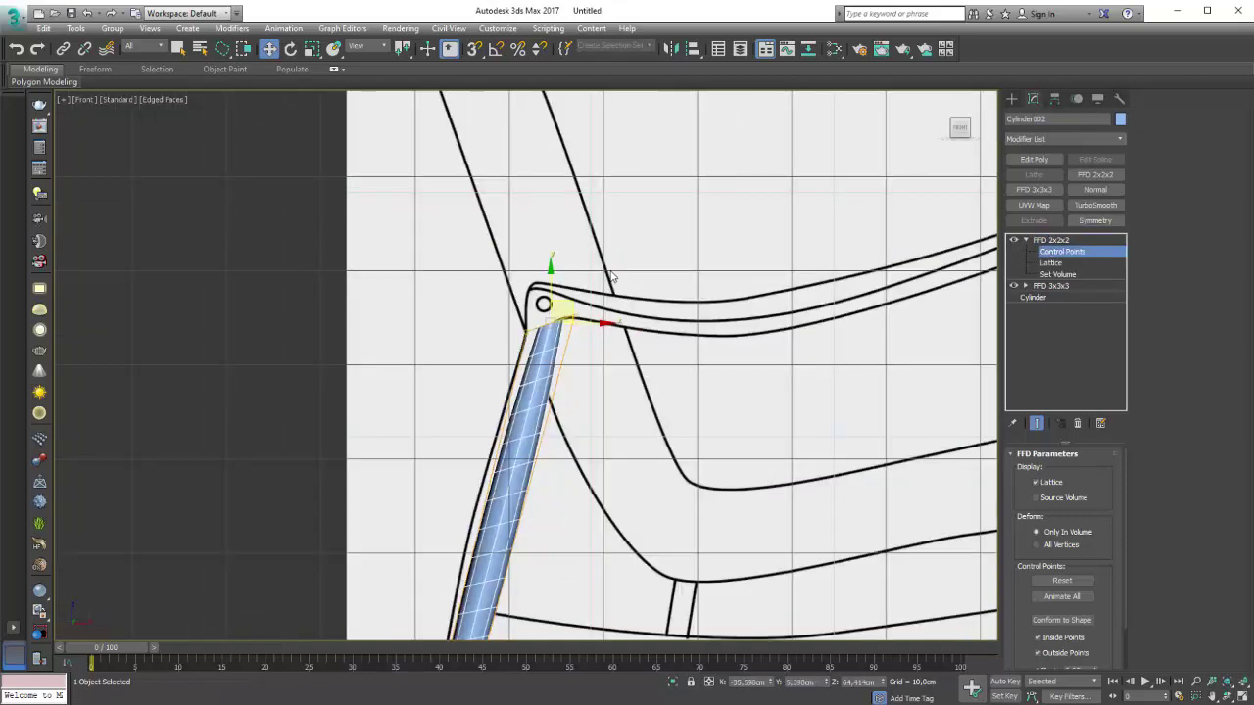
scroll(566, 250, up, 5)
mouse_move(548, 324)
mouse_down()
mouse_move(526, 343)
mouse_move(568, 355)
mouse_move(569, 374)
mouse_move(540, 381)
mouse_up()
key(e)
key(r)
middle_drag(540, 381, 556, 217)
Step: Shift the leg top's control points up to meet the armrest joint
scroll(549, 235, down, 4)
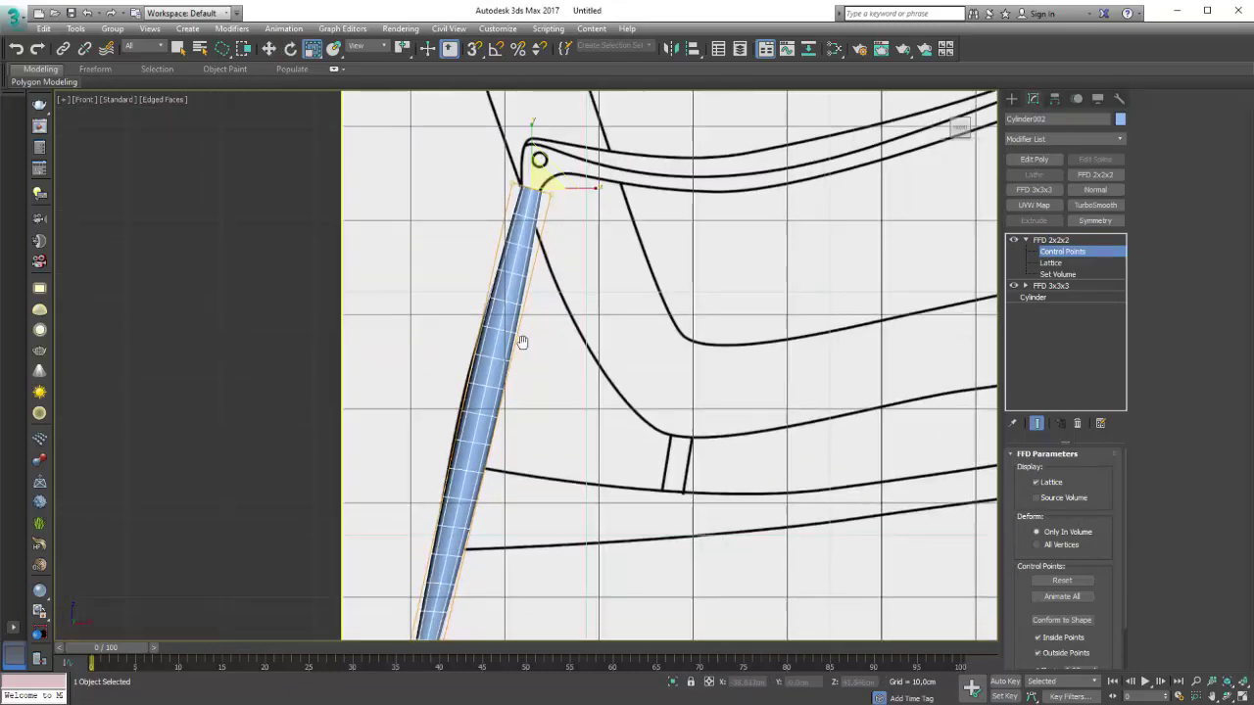
scroll(513, 359, down, 2)
scroll(535, 206, up, 6)
key(w)
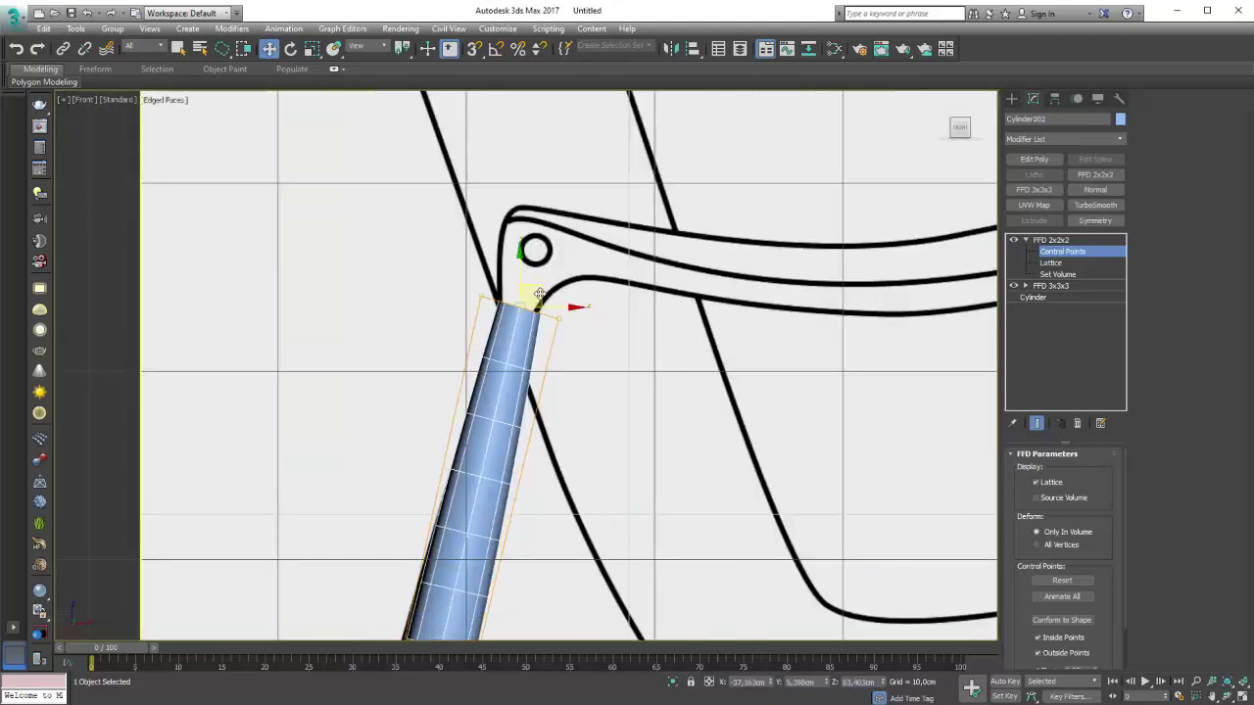
drag(537, 290, 534, 294)
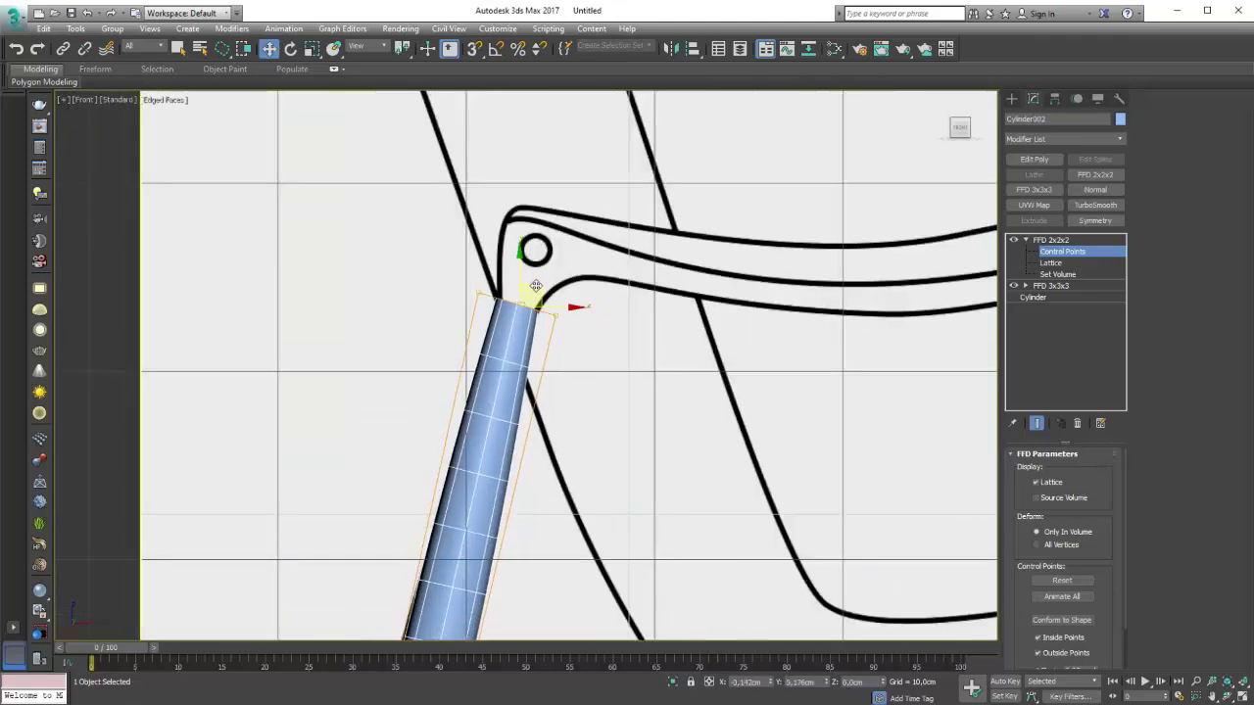
key(r)
scroll(553, 338, down, 2)
middle_drag(571, 370, 576, 349)
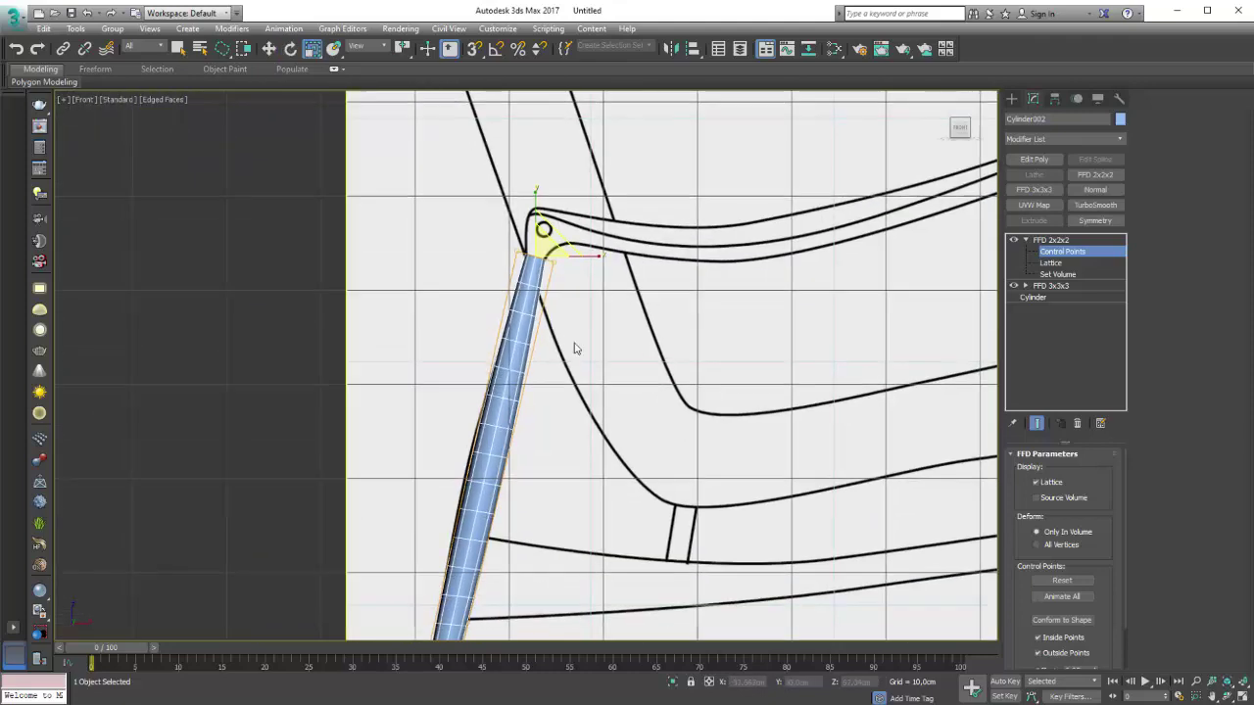
Step: Adjust the FFD 3x3x3 lattice points to bend the leg, then check it in Front view
click(1025, 286)
click(1061, 296)
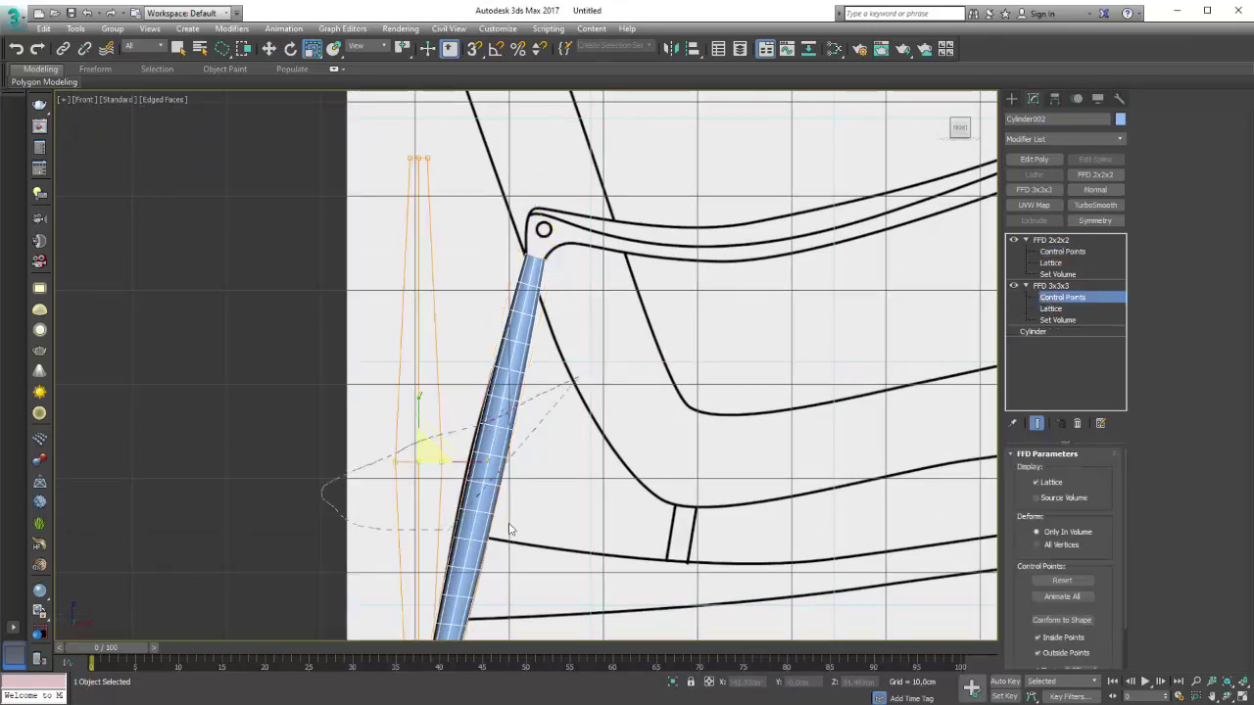
alt+middle_drag(462, 448, 397, 472)
drag(396, 472, 386, 483)
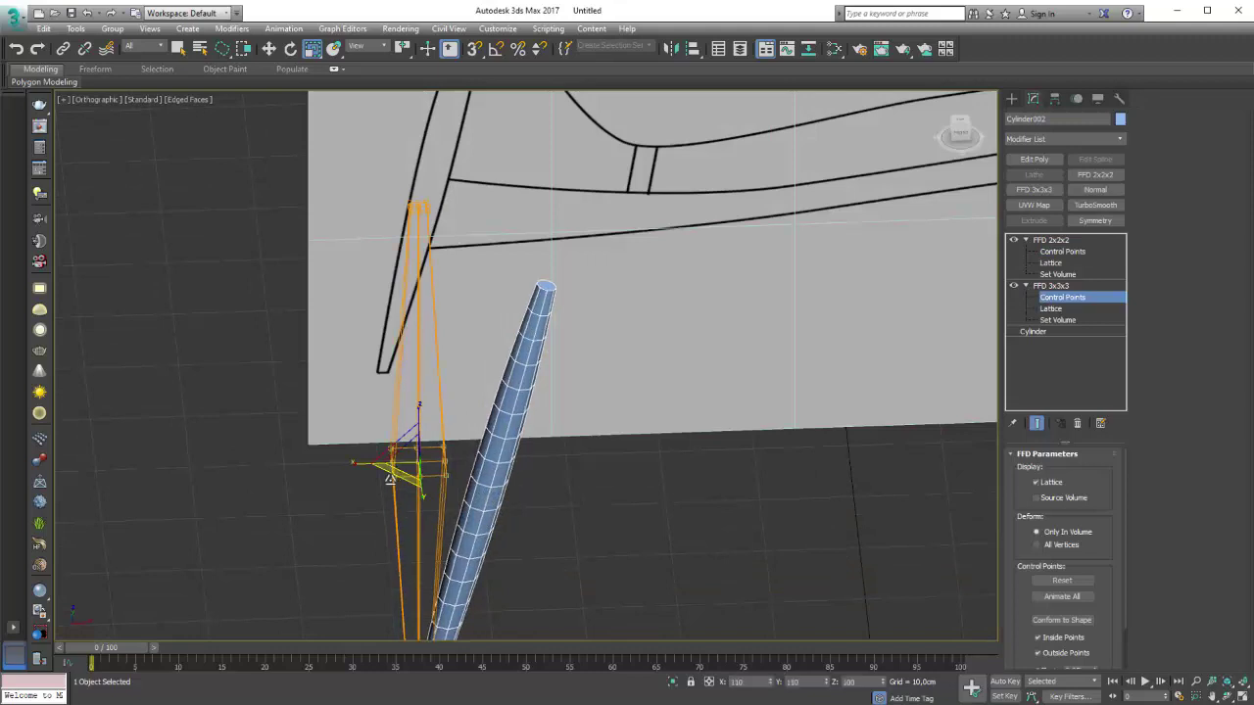
click(1065, 251)
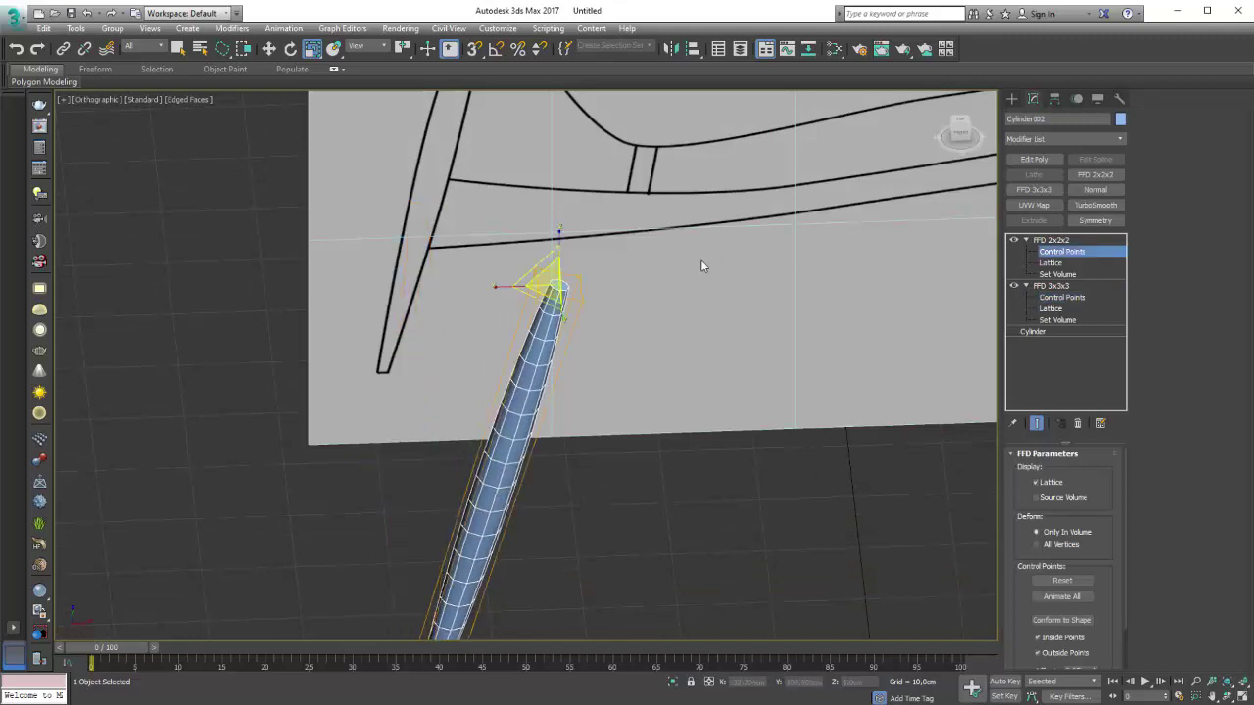
key(w)
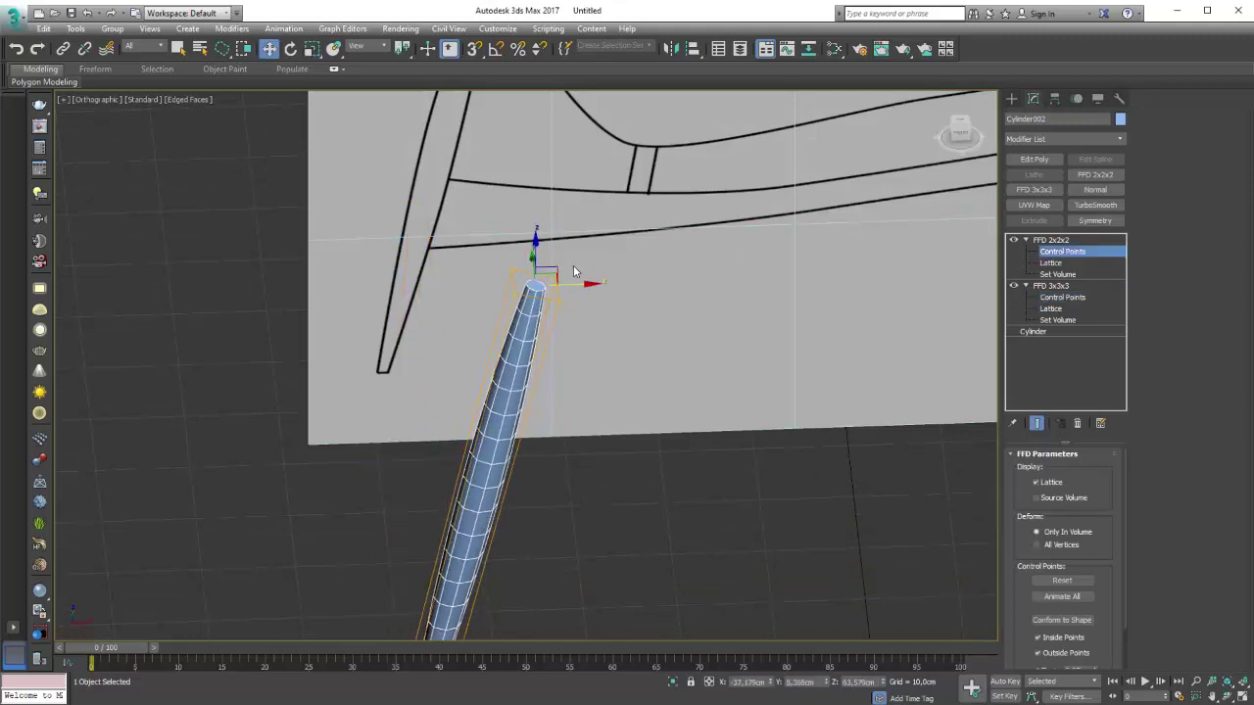
key(f)
scroll(556, 295, up, 10)
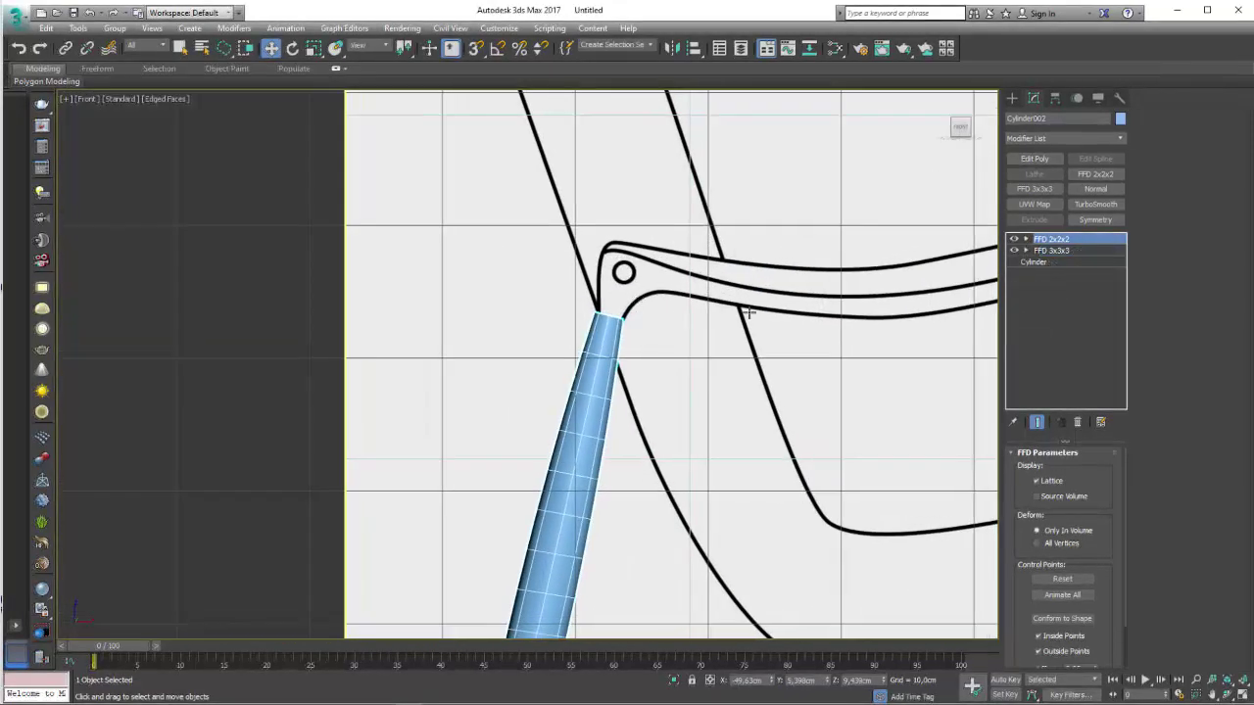
Step: Add Edit Poly, then Shift-move the leg's top border upward and scale it into a flare
click(1035, 160)
click(1199, 132)
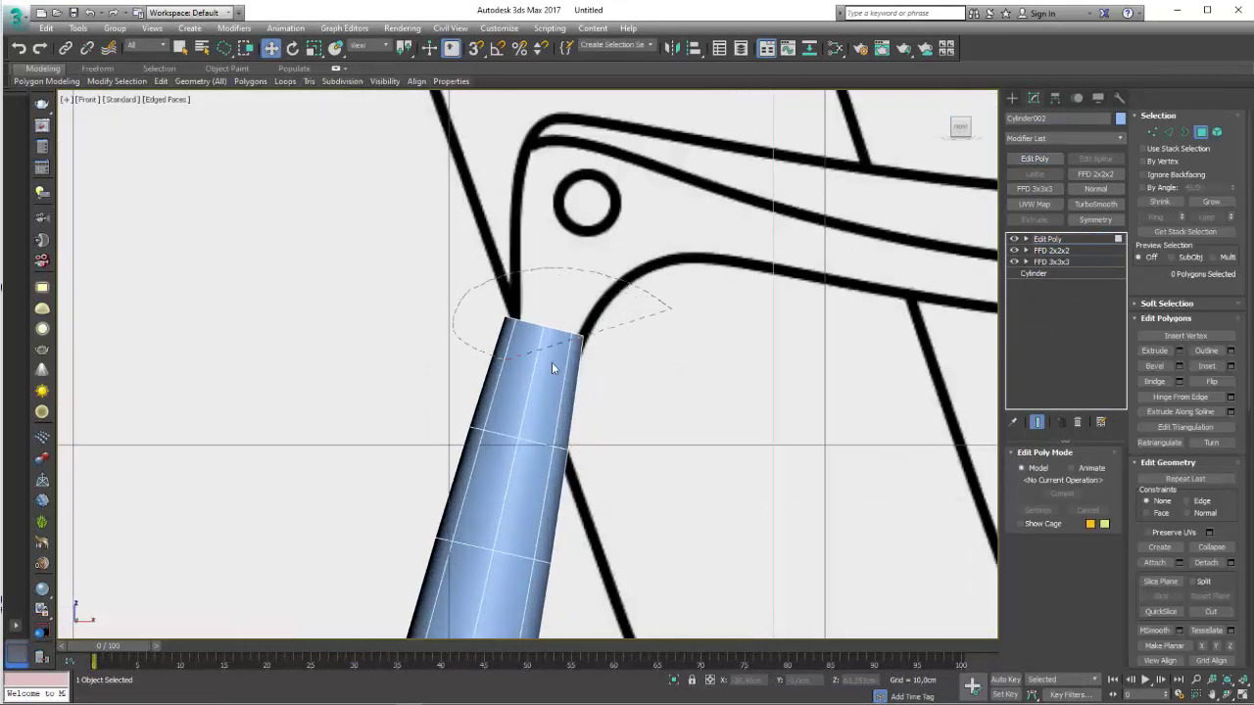
click(551, 369)
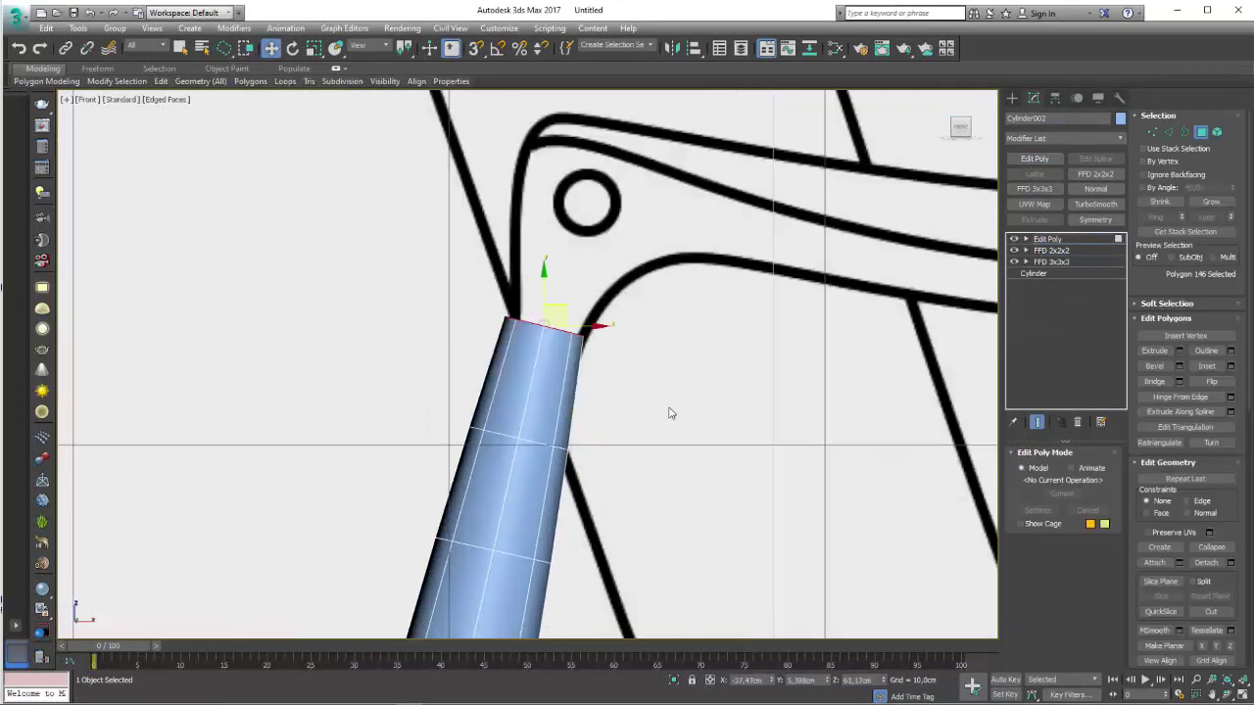
ctrl+click(1184, 131)
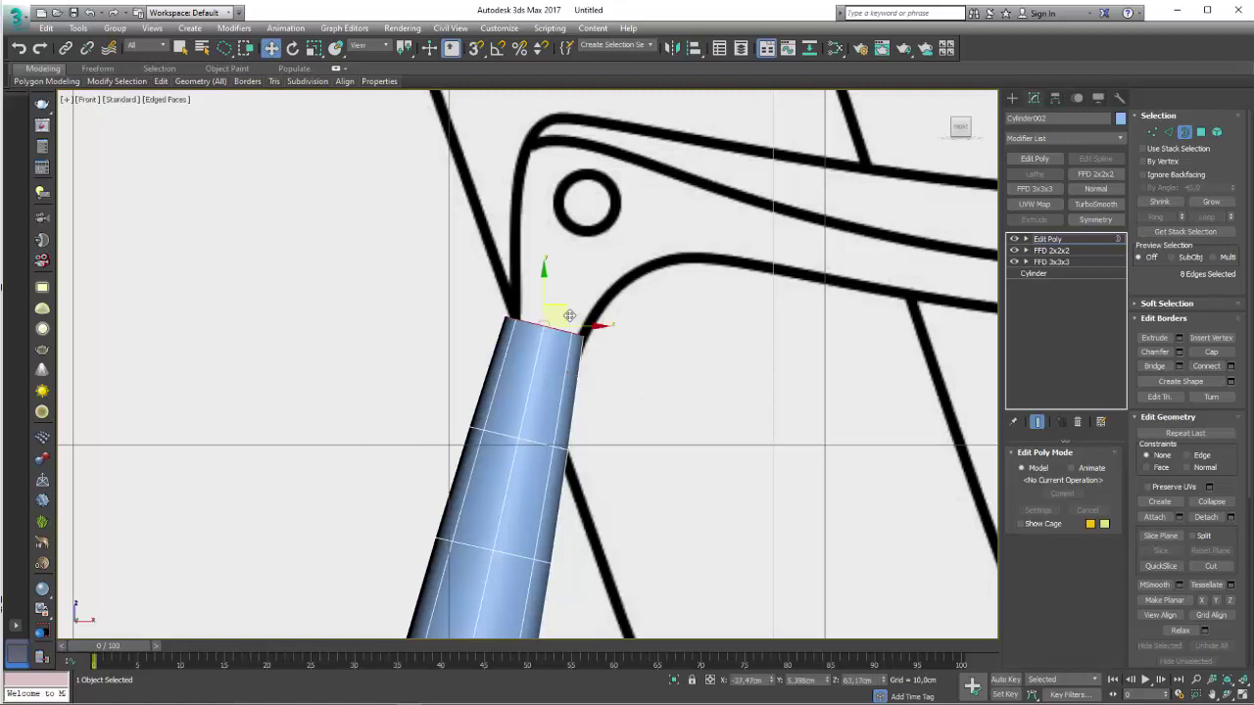
mouse_move(559, 315)
shift+mouse_down()
mouse_move(583, 235)
mouse_move(601, 224)
shift+mouse_up()
key(r)
key(w)
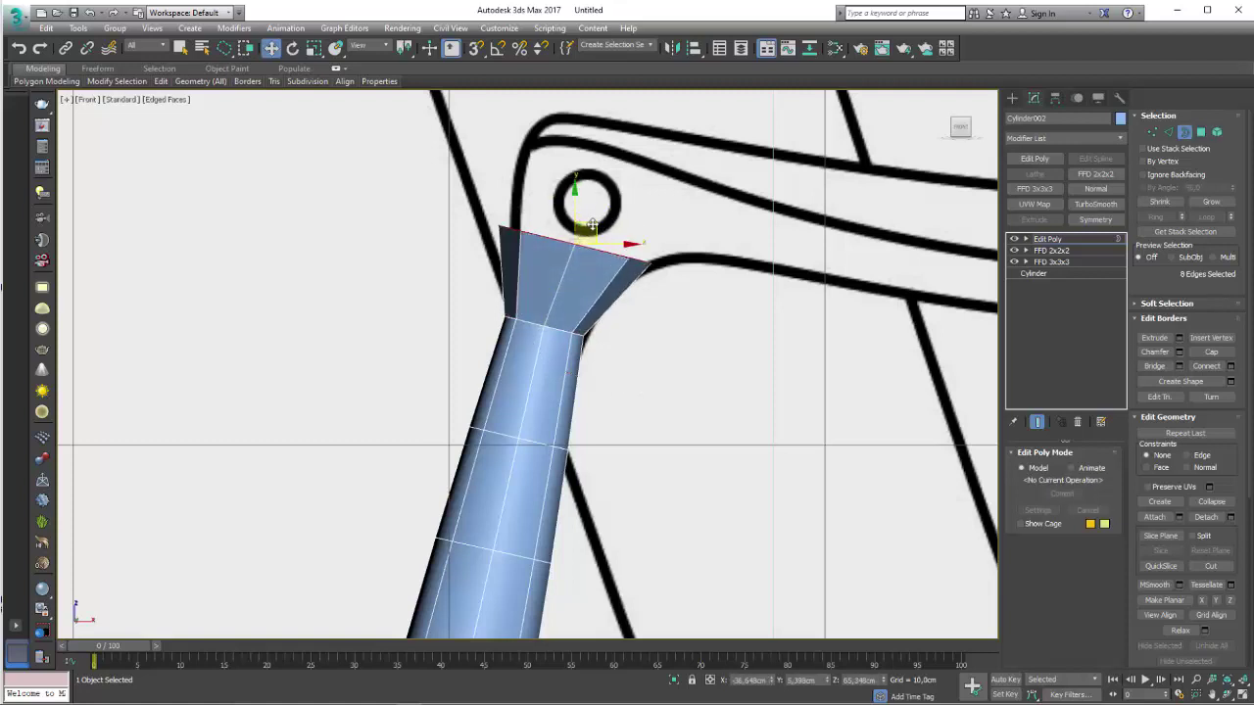
Step: Select the three vertices at the funnel corner
click(1154, 131)
mouse_move(699, 343)
mouse_down()
mouse_move(638, 223)
mouse_move(581, 285)
mouse_move(609, 250)
mouse_up()
scroll(649, 247, up, 3)
Step: Move the top-middle vertex of the flared leg top up and left
key(e)
key(w)
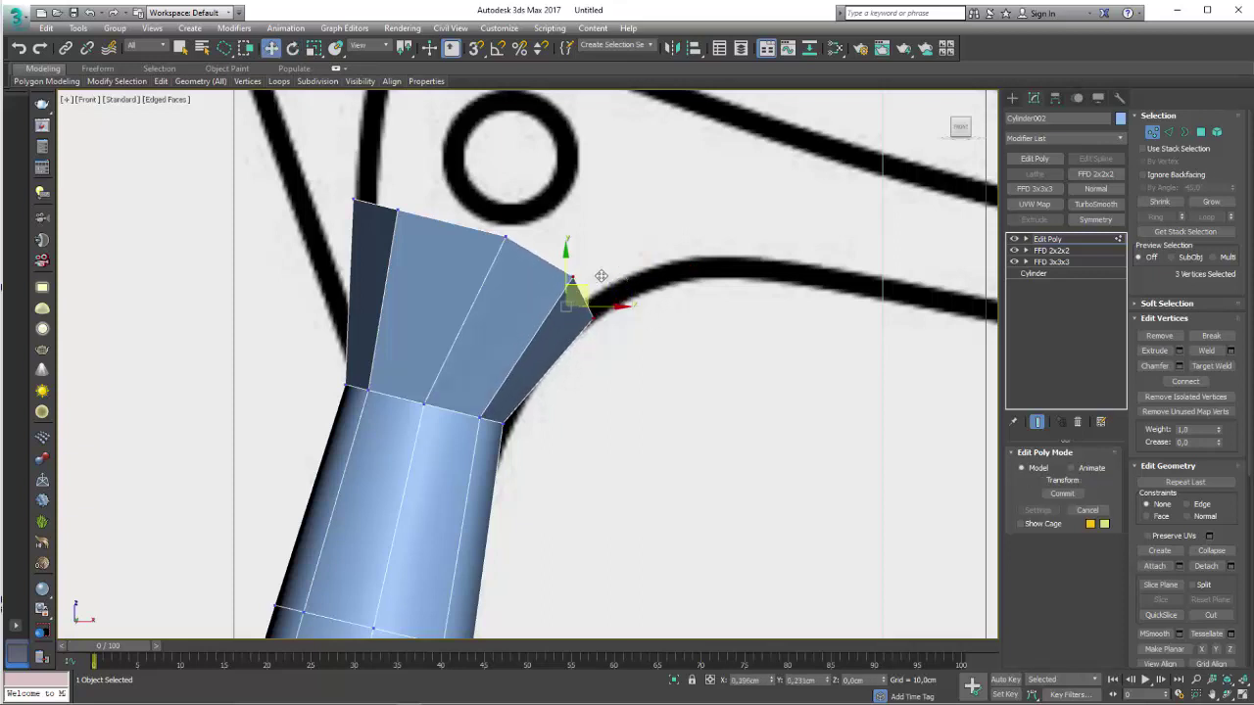
middle_drag(459, 243, 573, 316)
mouse_move(545, 304)
mouse_down()
mouse_move(568, 263)
mouse_move(543, 257)
mouse_up()
drag(447, 218, 553, 257)
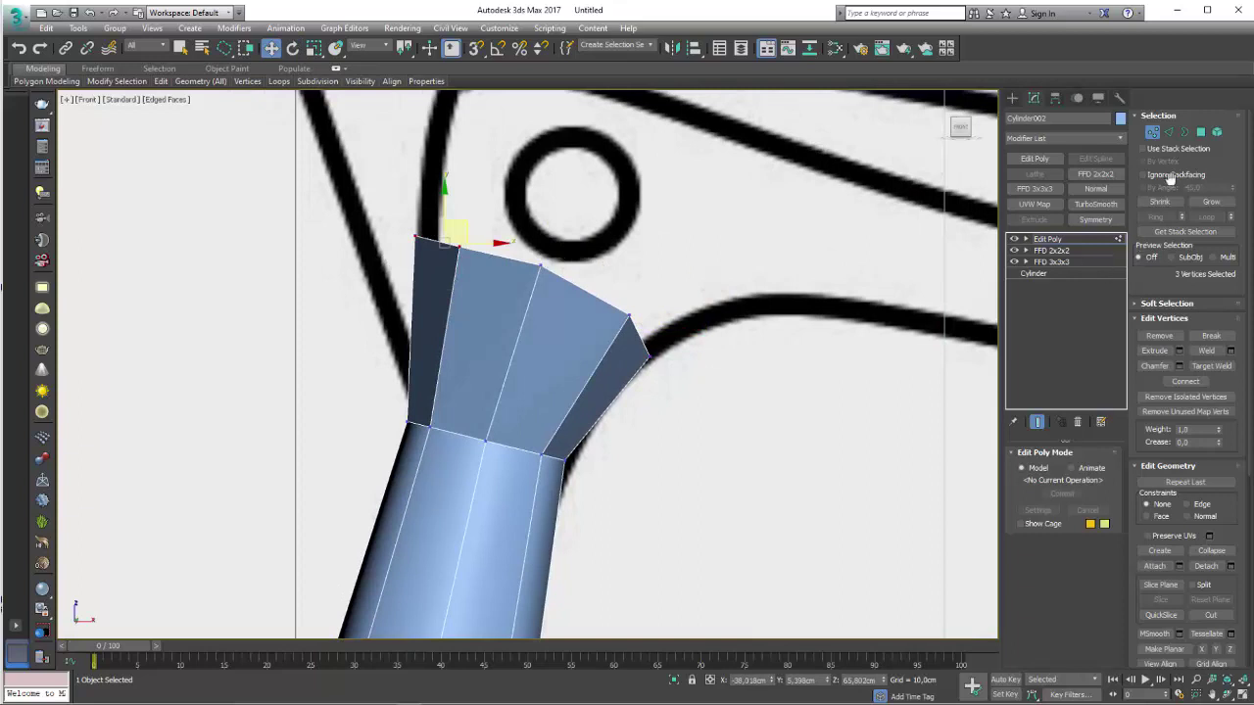
Step: Raise the top edge loop to the circle and pull the corner vertices out to widen the top
click(1169, 133)
scroll(411, 585, down, 2)
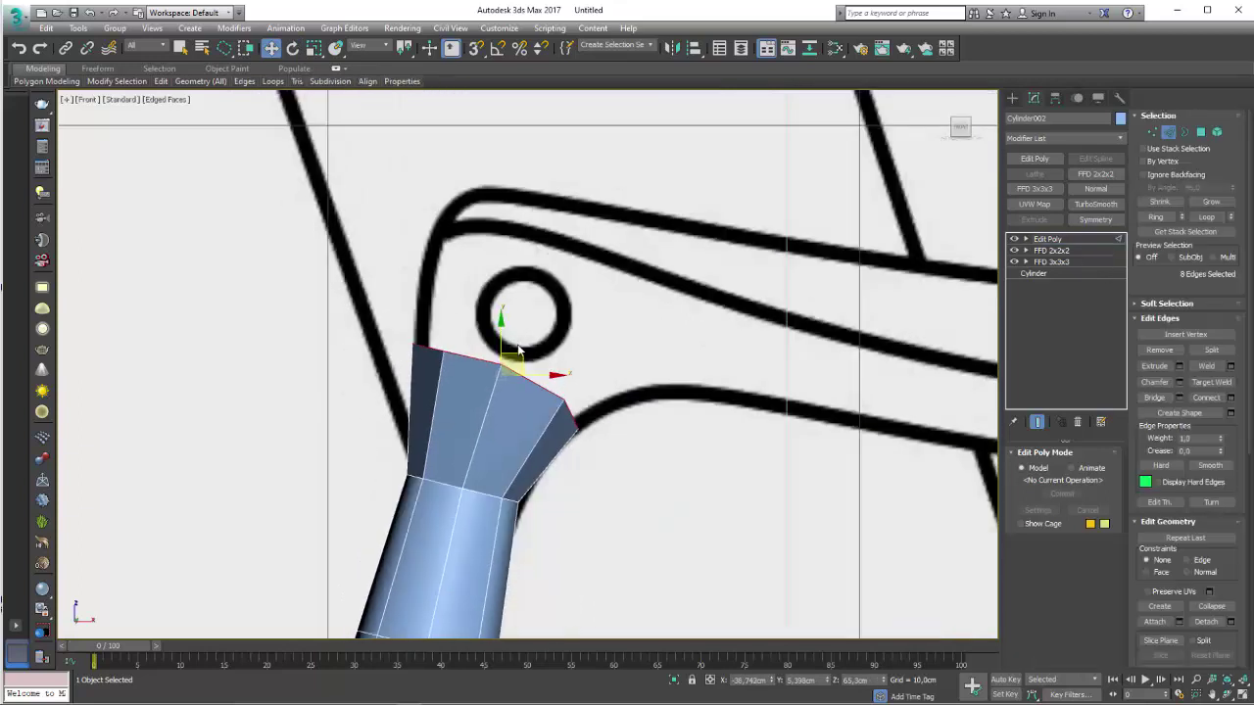
drag(520, 353, 529, 276)
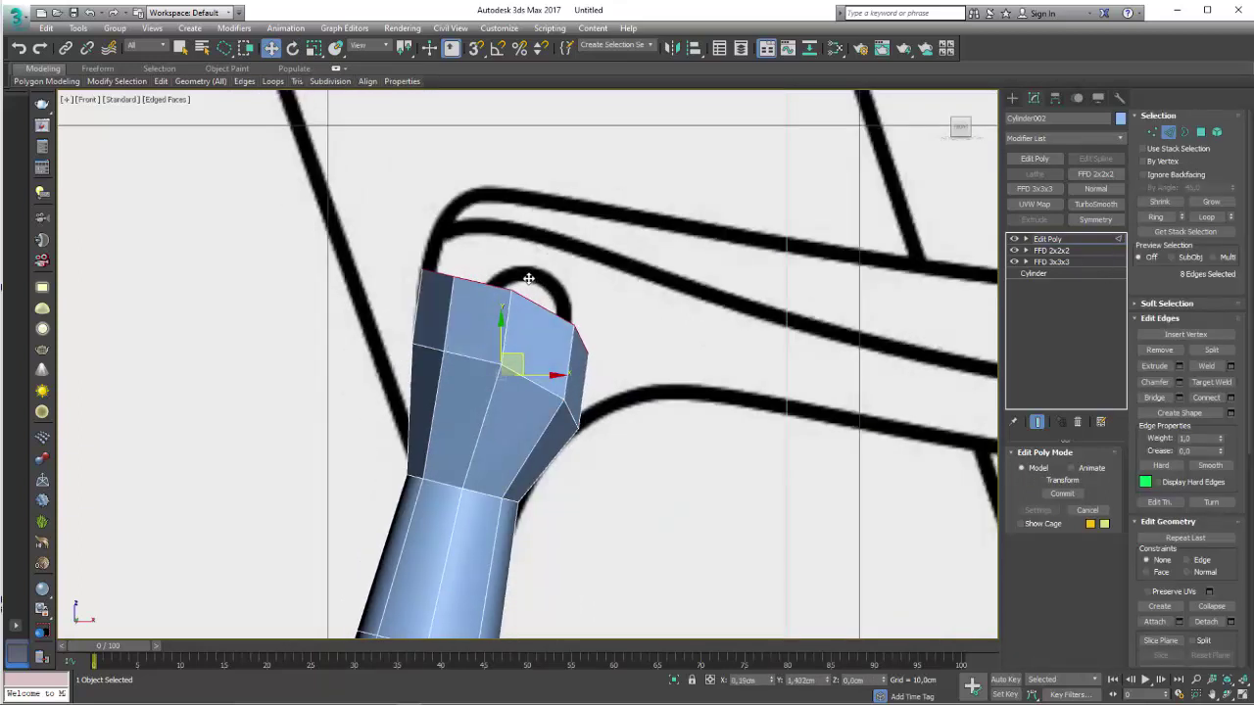
click(1153, 132)
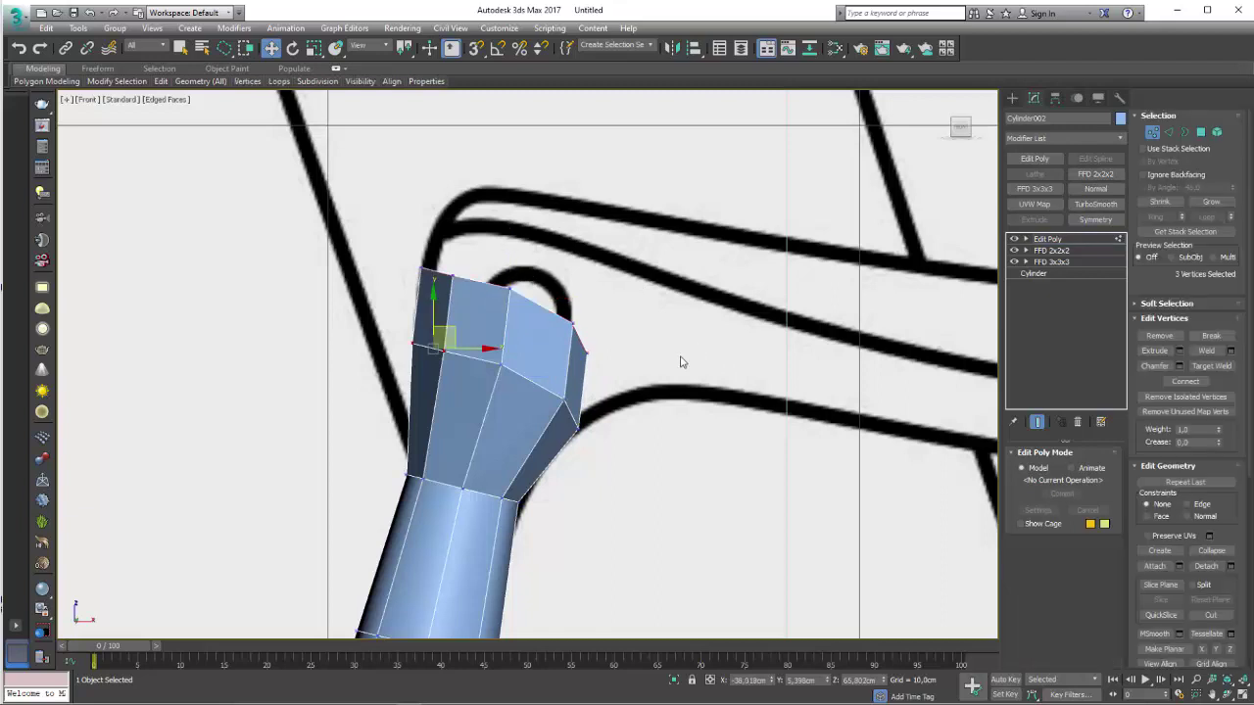
click(578, 355)
click(647, 397)
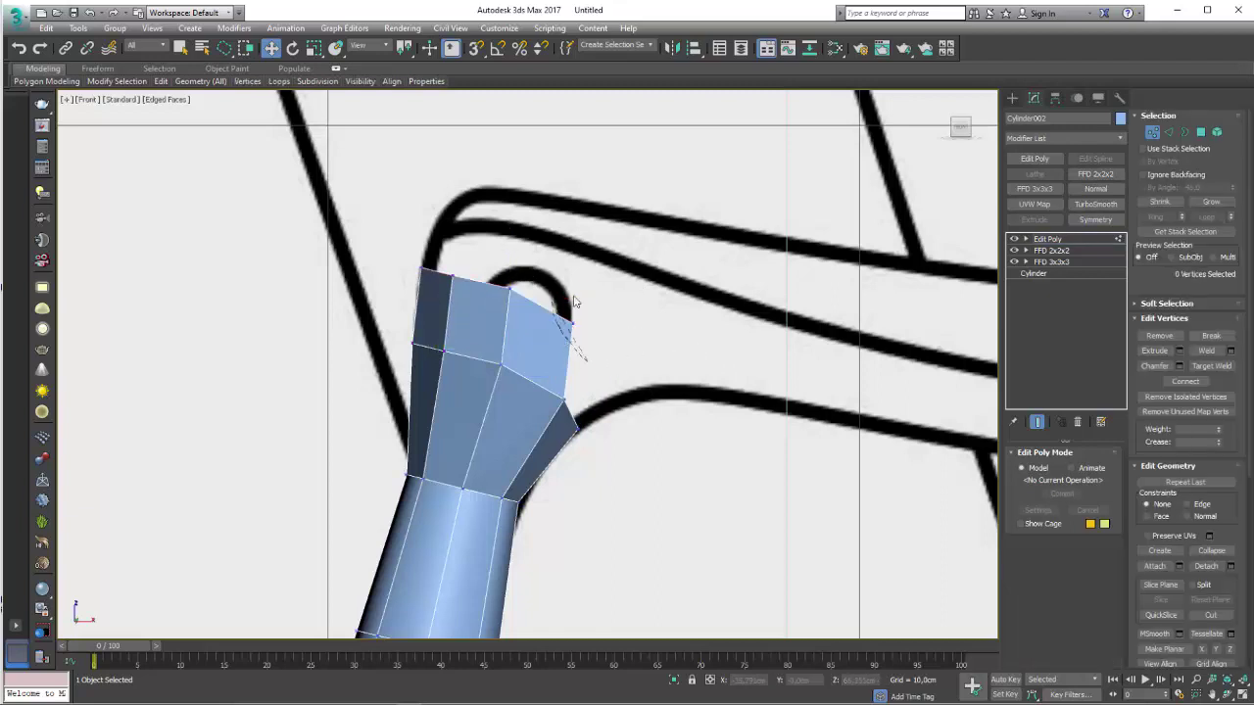
mouse_move(576, 302)
mouse_down()
mouse_move(558, 338)
mouse_move(627, 302)
mouse_up()
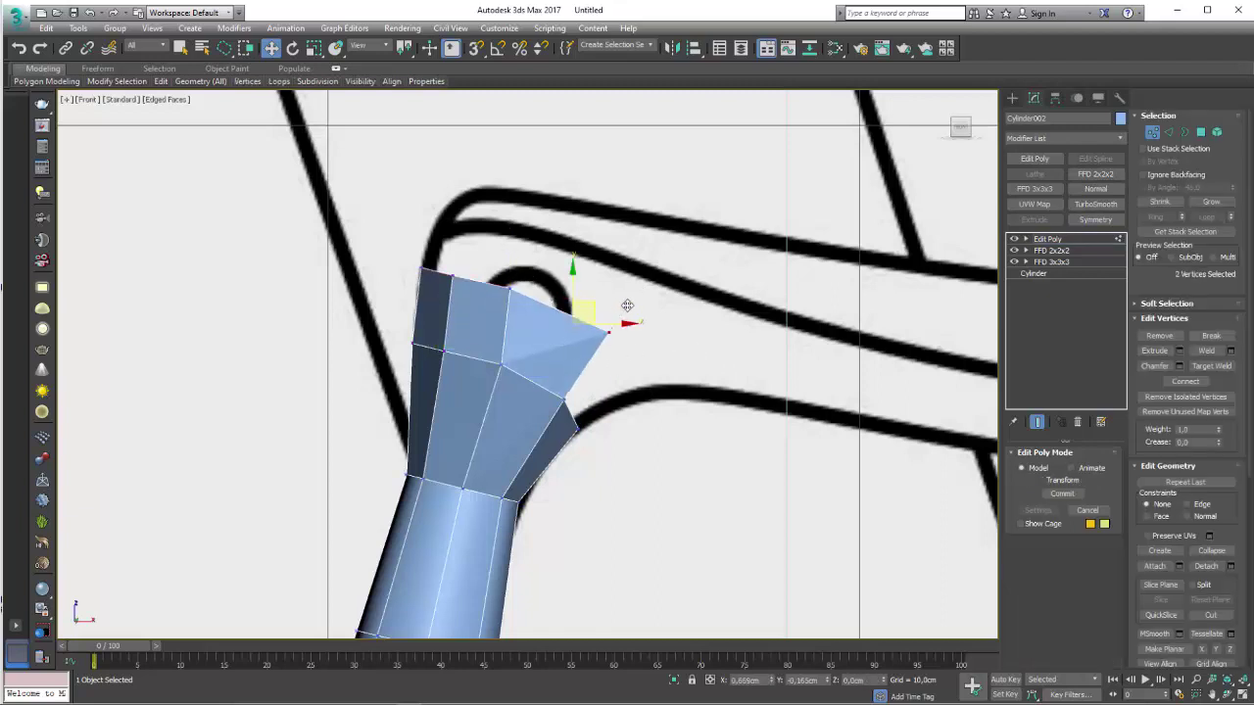
click(506, 286)
drag(533, 269, 552, 277)
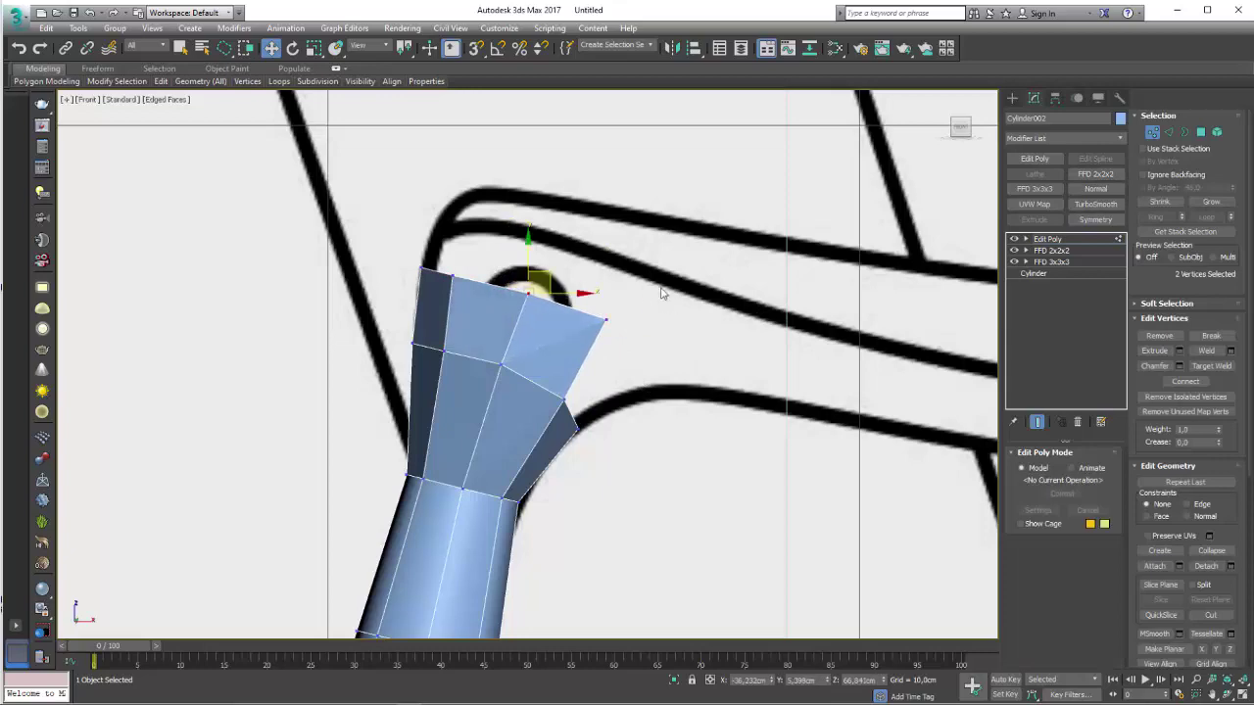
Step: Select the middle ring of vertices around the leg top and scale it
drag(702, 373, 695, 369)
alt+middle_drag(696, 368, 663, 334)
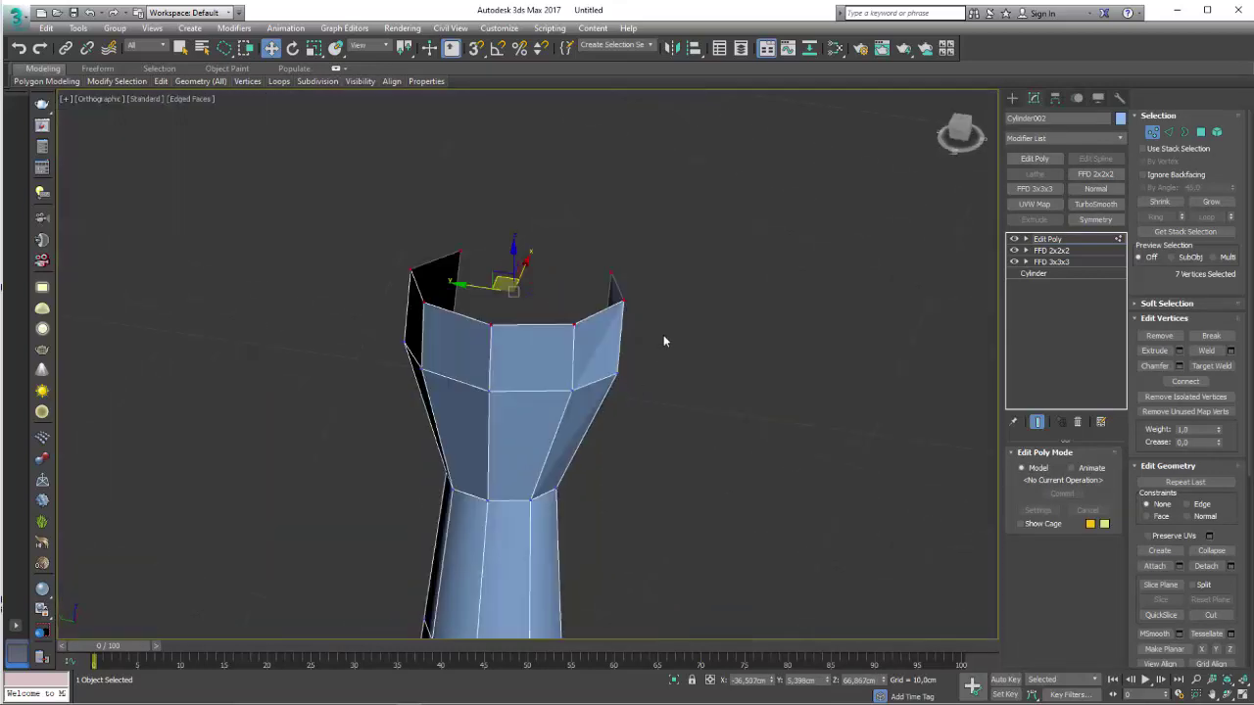
key(r)
alt+middle_drag(580, 304, 657, 372)
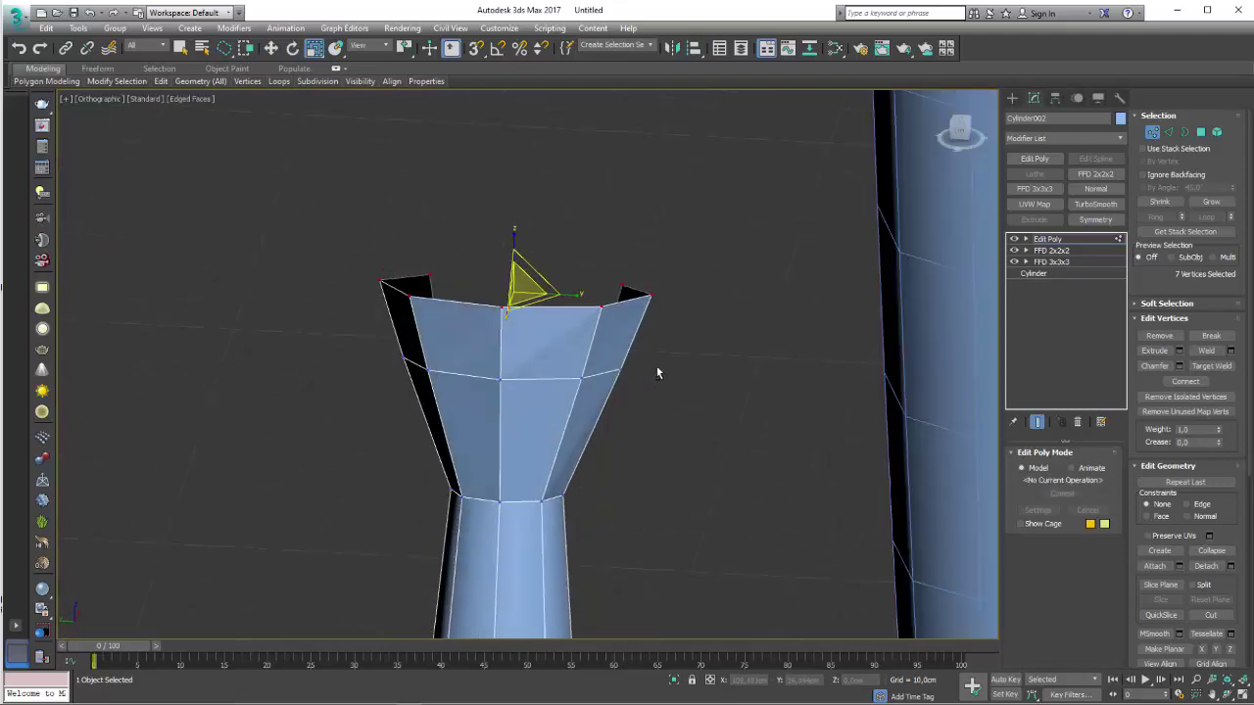
mouse_move(405, 415)
alt+middle_down()
mouse_move(658, 397)
mouse_move(652, 389)
alt+middle_up()
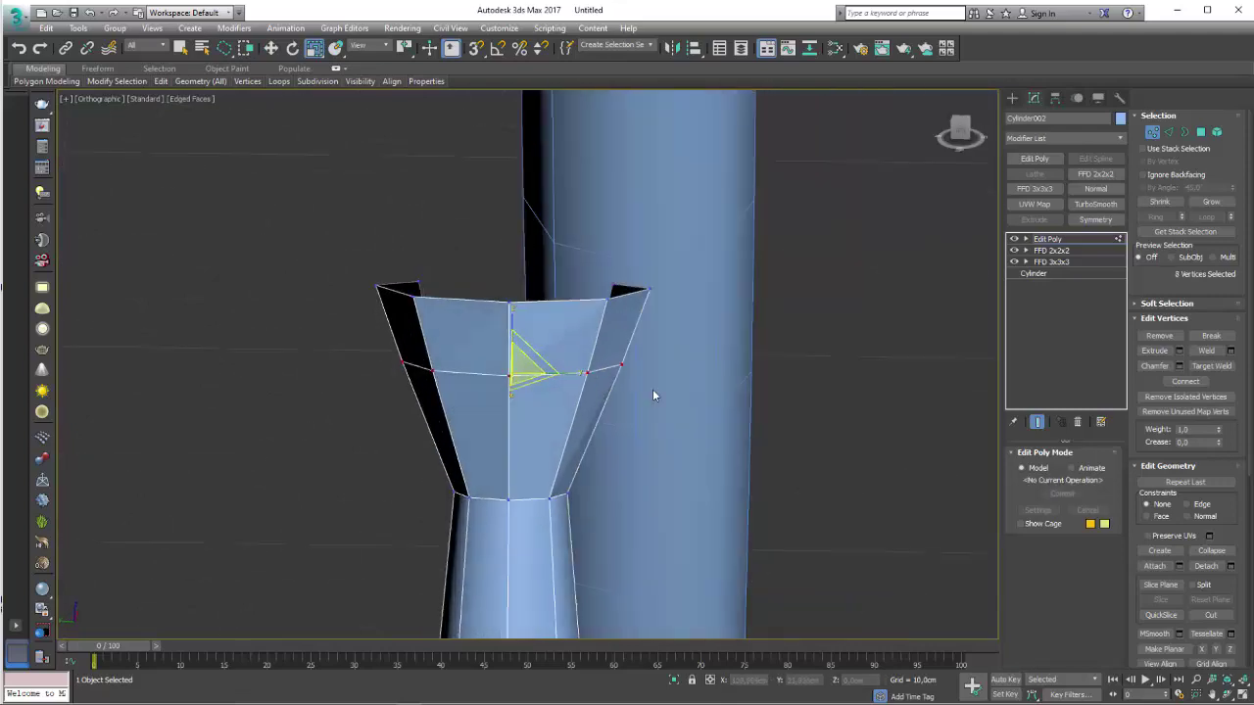
click(578, 372)
drag(578, 378, 534, 371)
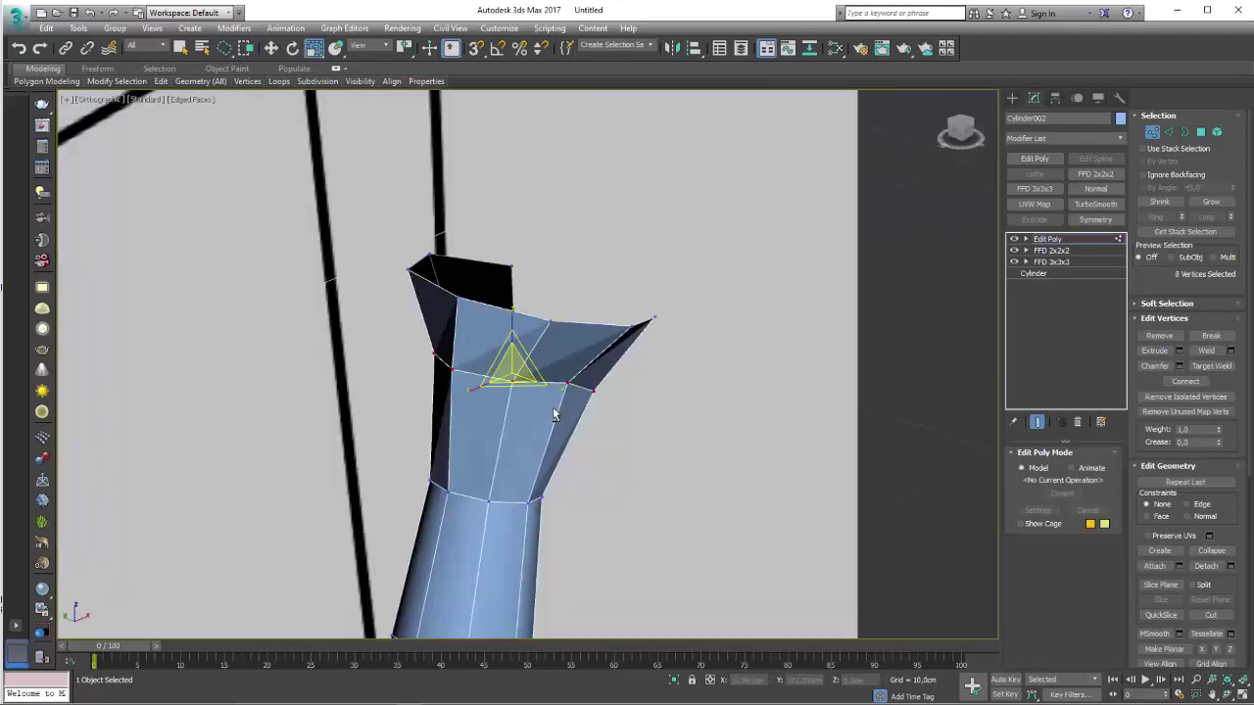
mouse_move(534, 370)
alt+middle_down()
mouse_move(512, 411)
mouse_move(480, 397)
alt+middle_up()
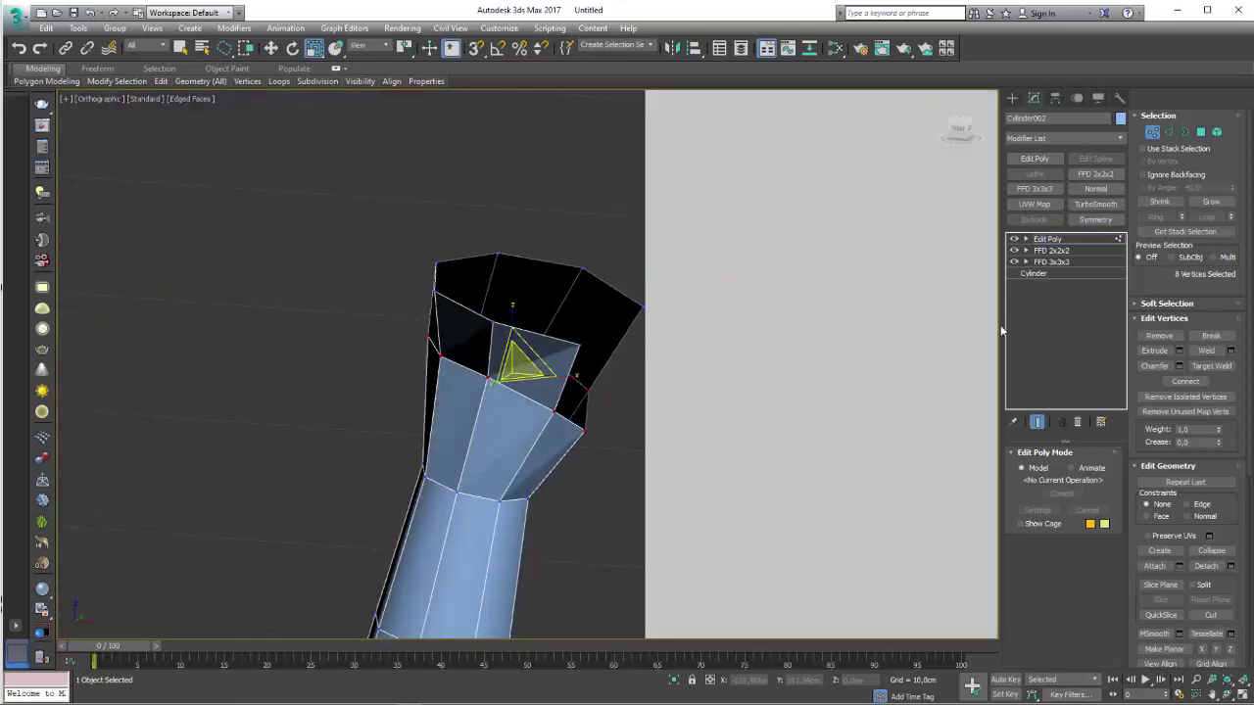
click(1167, 133)
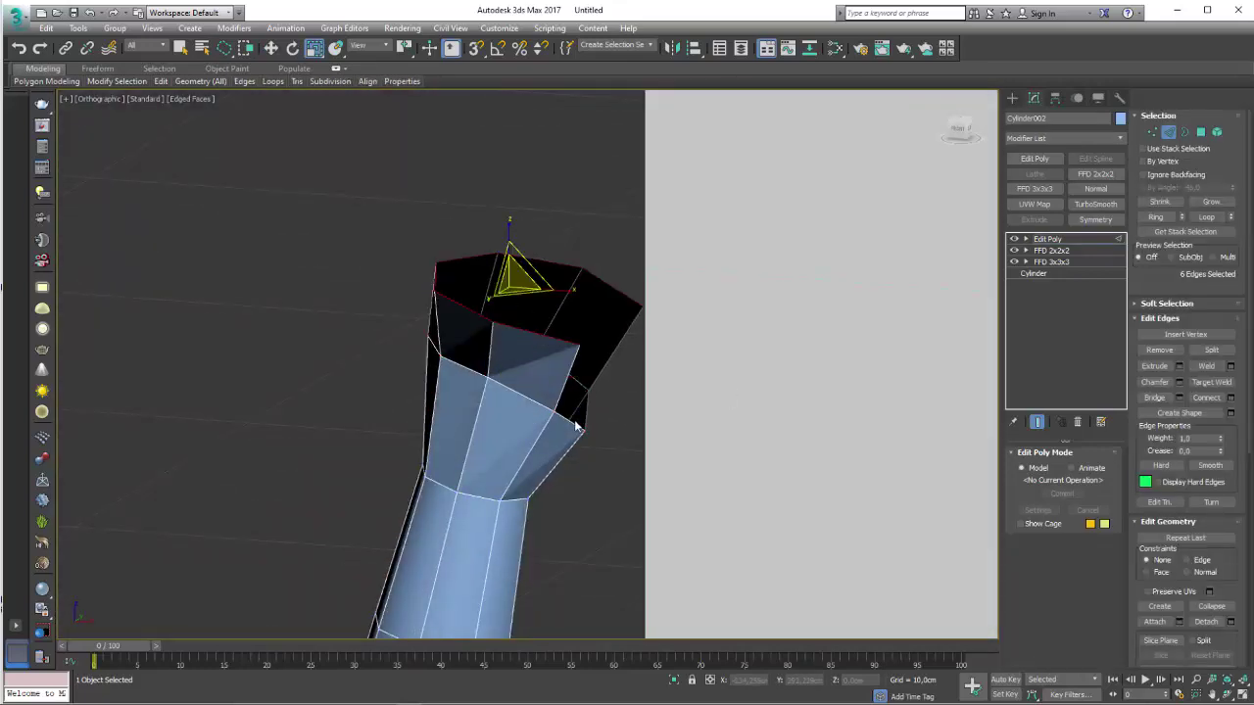
Step: Select the top corner edges and extrude them toward the armrest
click(575, 423)
click(584, 417)
ctrl+click(571, 423)
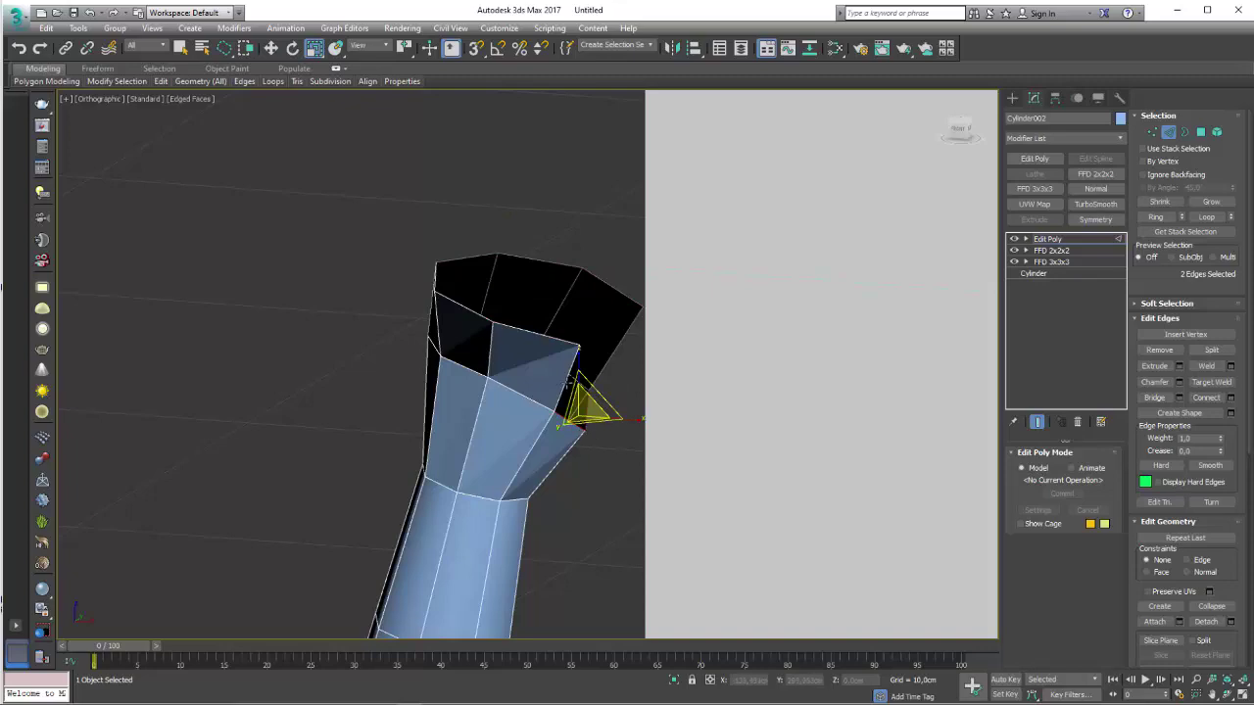
key(f)
scroll(608, 421, up, 5)
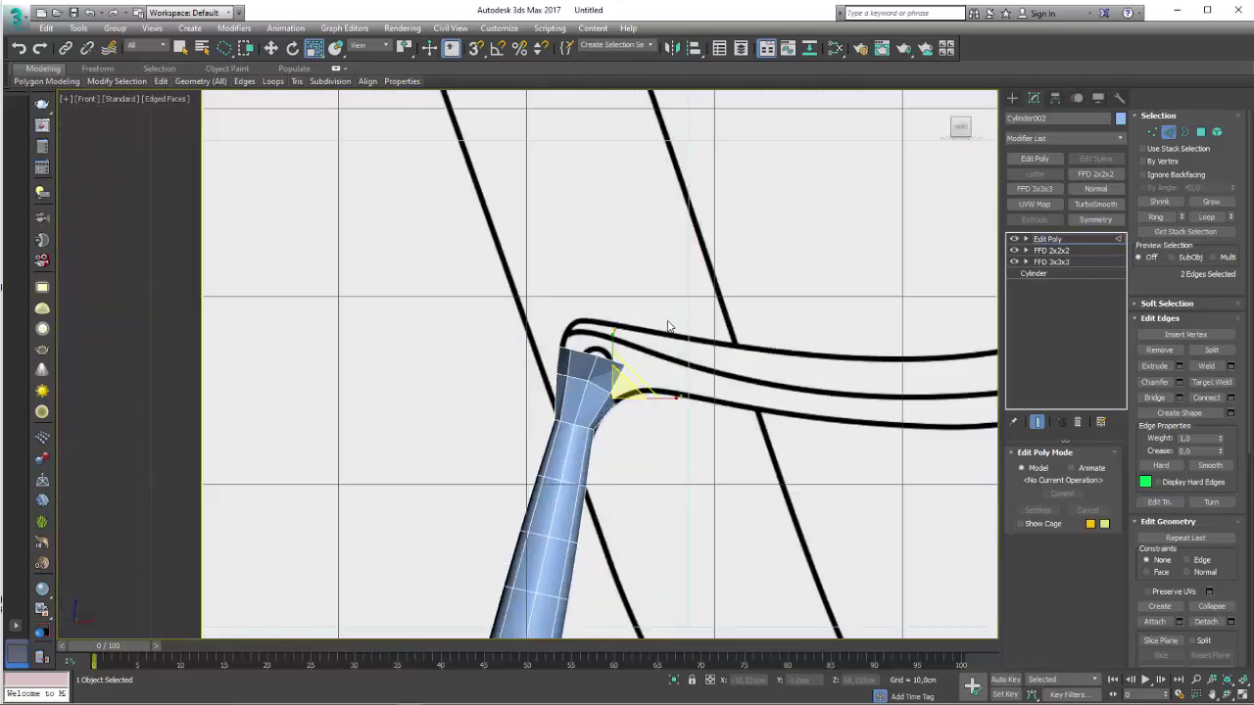
ctrl+click(529, 435)
key(w)
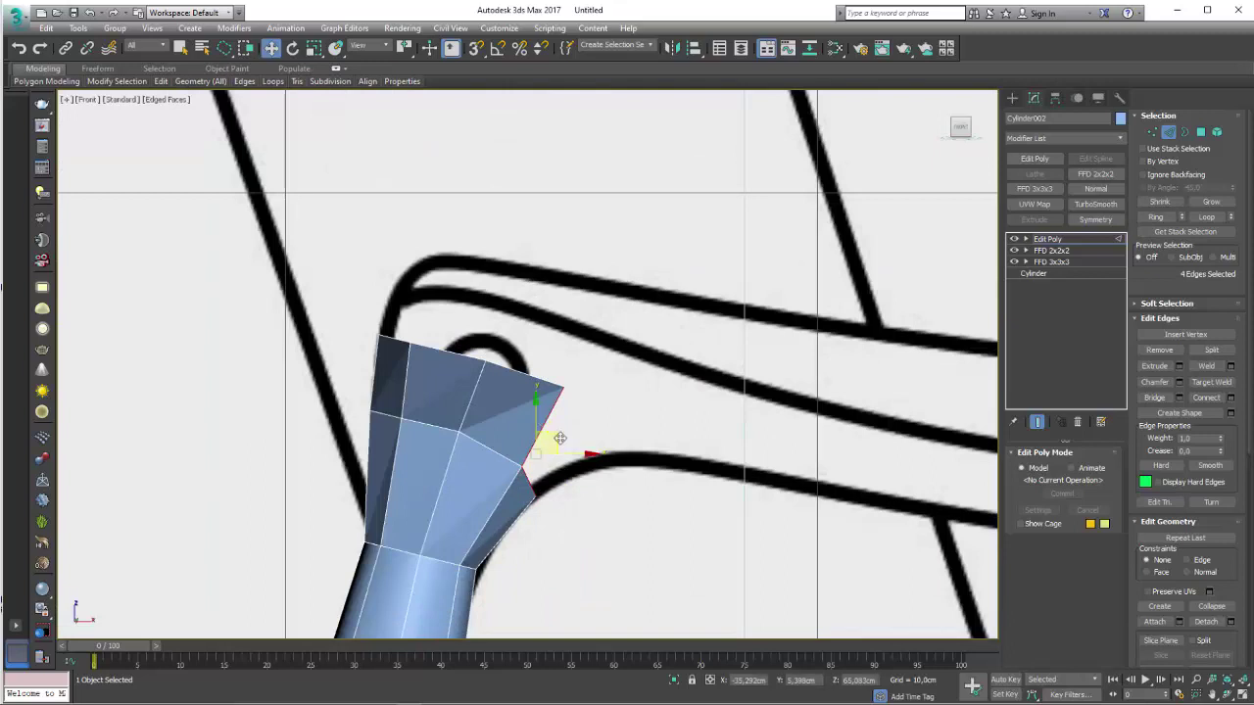
shift+drag(560, 434, 641, 398)
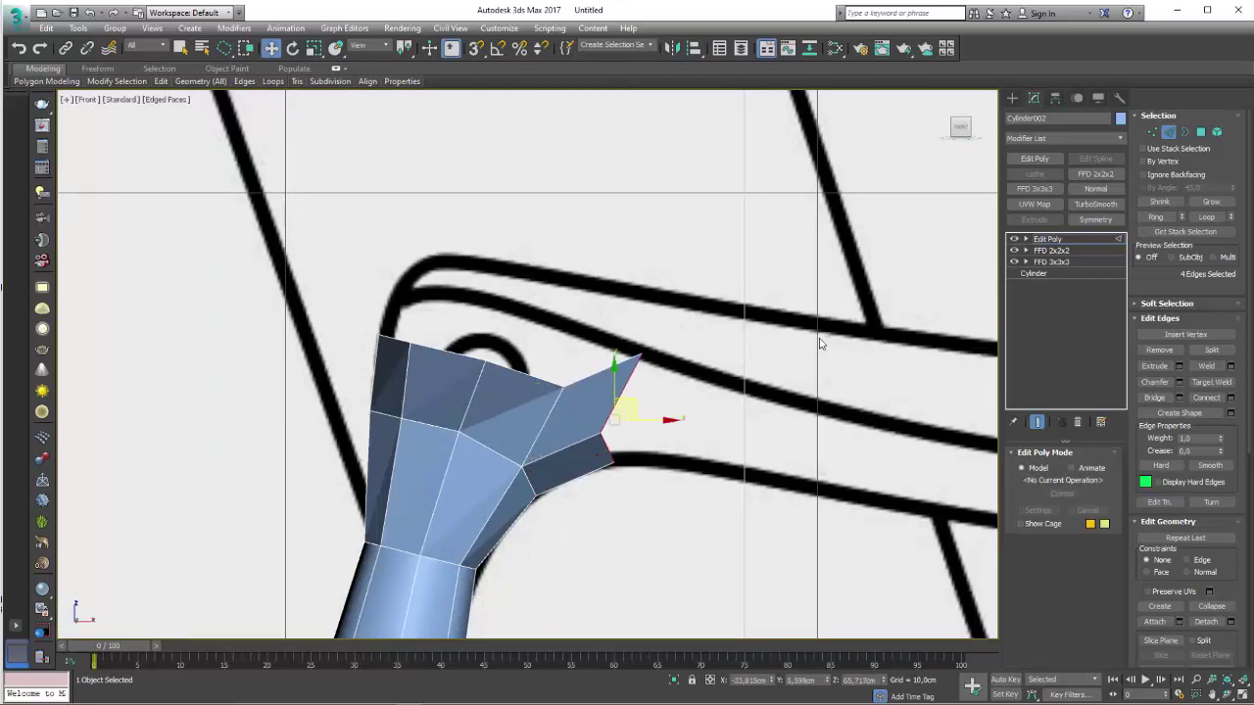
Step: Move the lower and upper tip vertices onto the armrest outline
click(1152, 132)
click(601, 498)
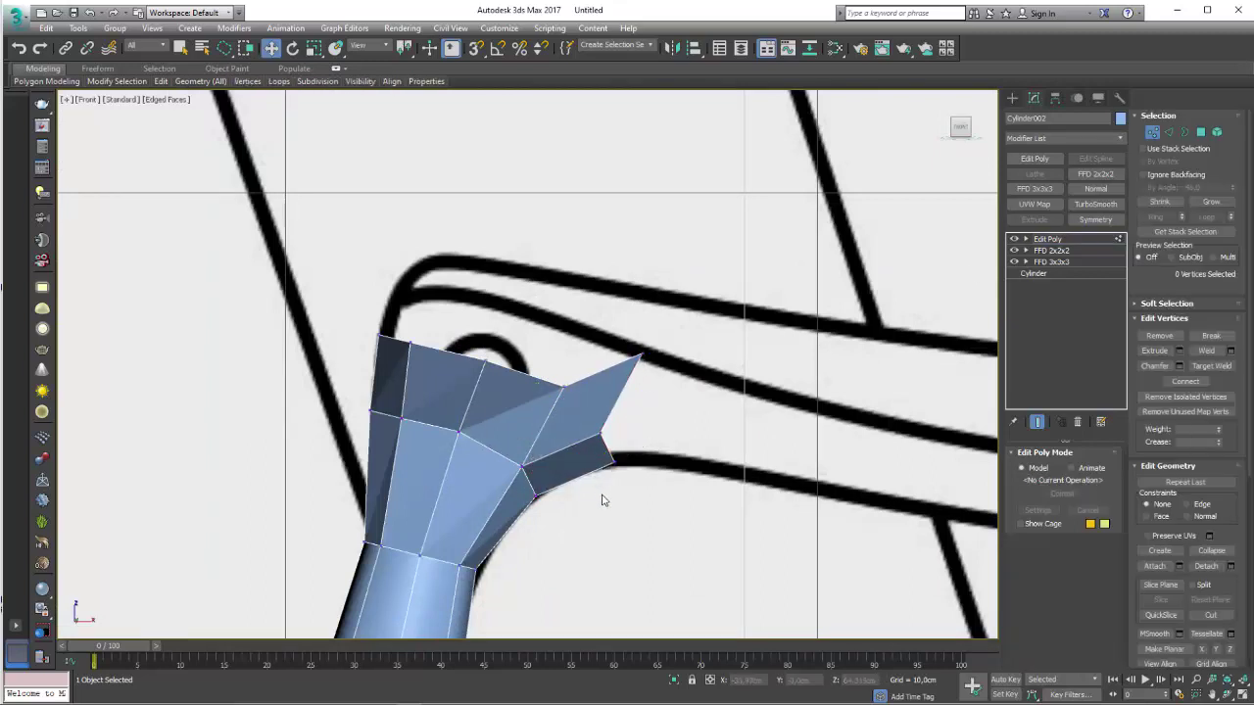
click(613, 458)
drag(632, 446, 609, 449)
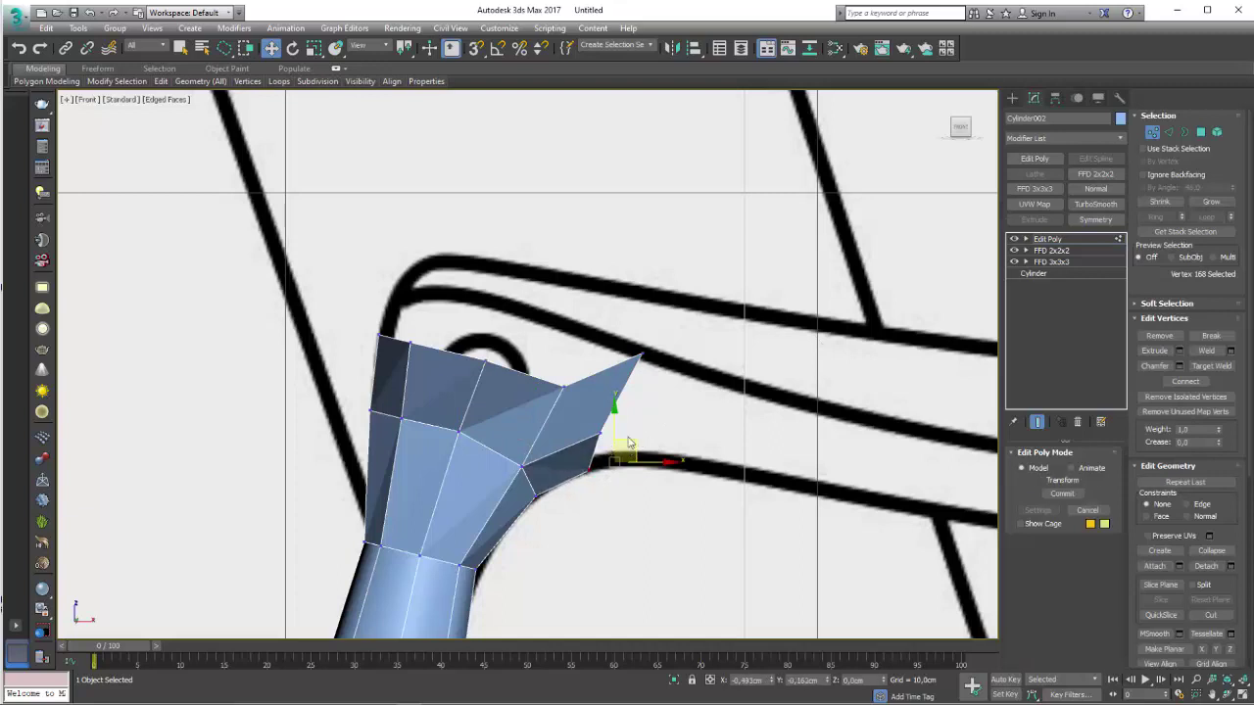
click(643, 355)
mouse_move(660, 338)
mouse_down()
mouse_move(586, 371)
mouse_move(574, 364)
mouse_up()
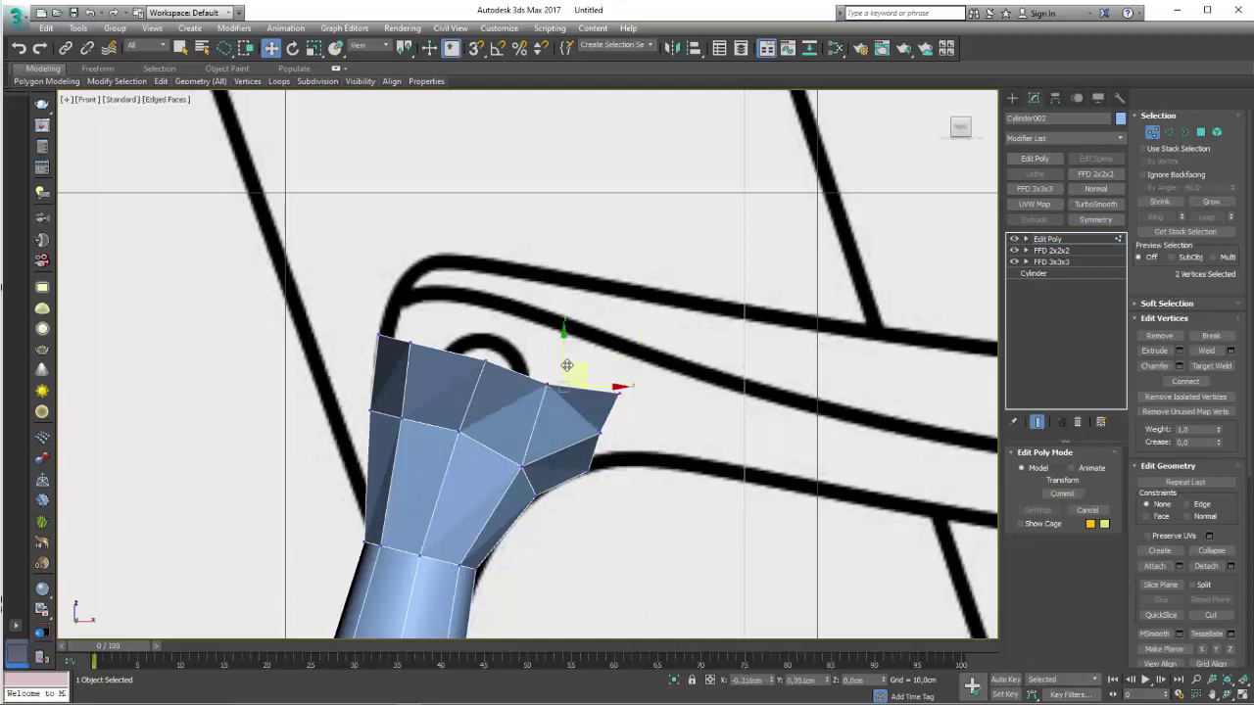
Step: Spread the top rim vertices into a wide V and nudge two rim vertices into place
mouse_move(602, 403)
alt+middle_down()
mouse_move(707, 464)
mouse_move(614, 430)
mouse_move(626, 391)
alt+middle_up()
click(628, 397)
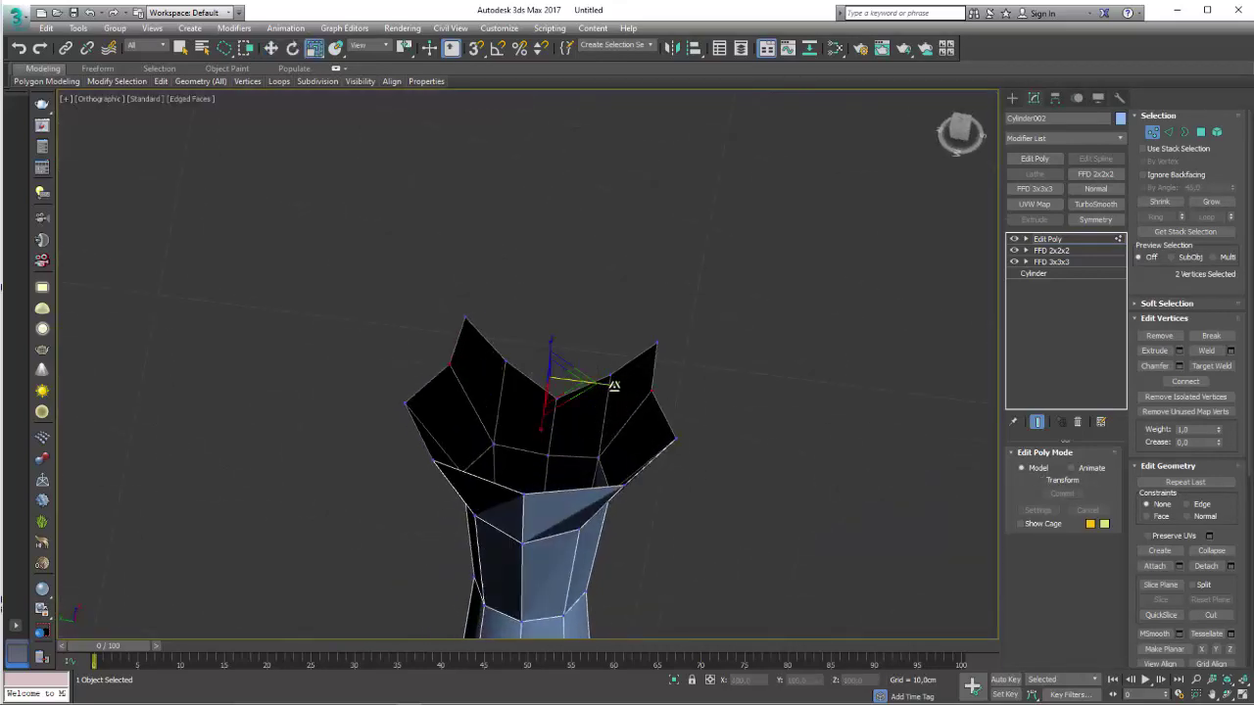
ctrl+click(654, 348)
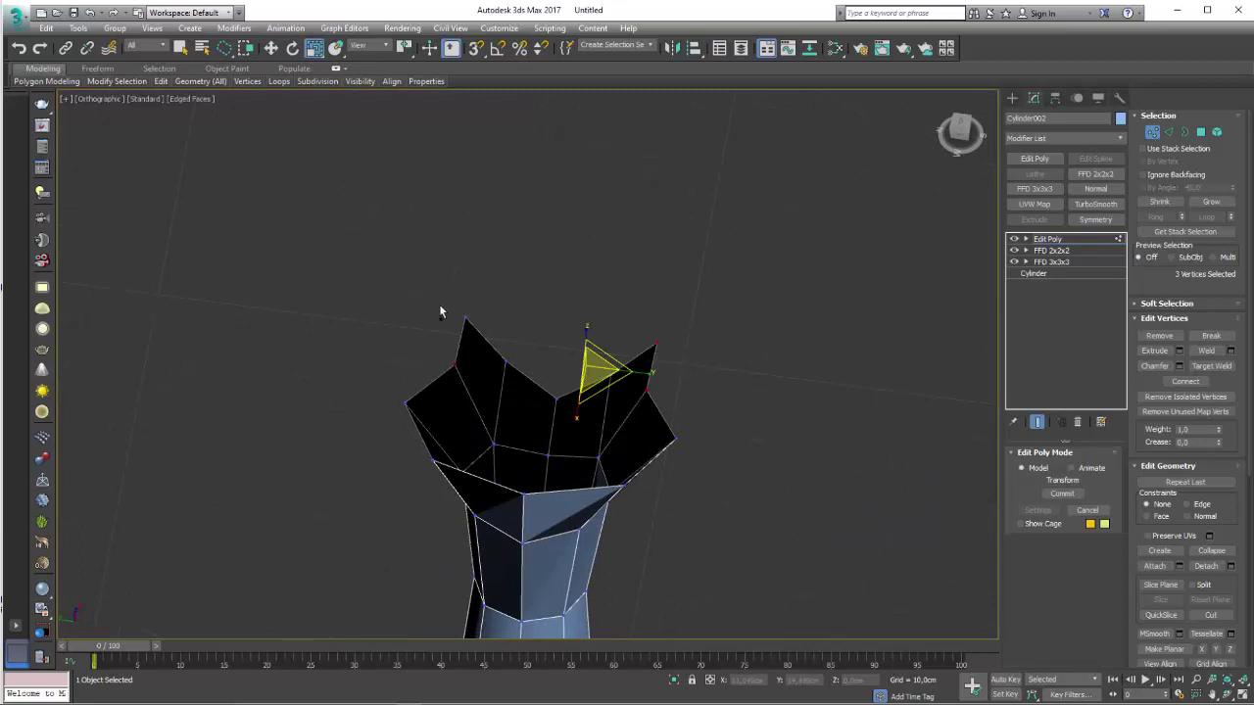
ctrl+click(466, 320)
drag(621, 358, 646, 364)
alt+middle_drag(714, 371, 636, 438)
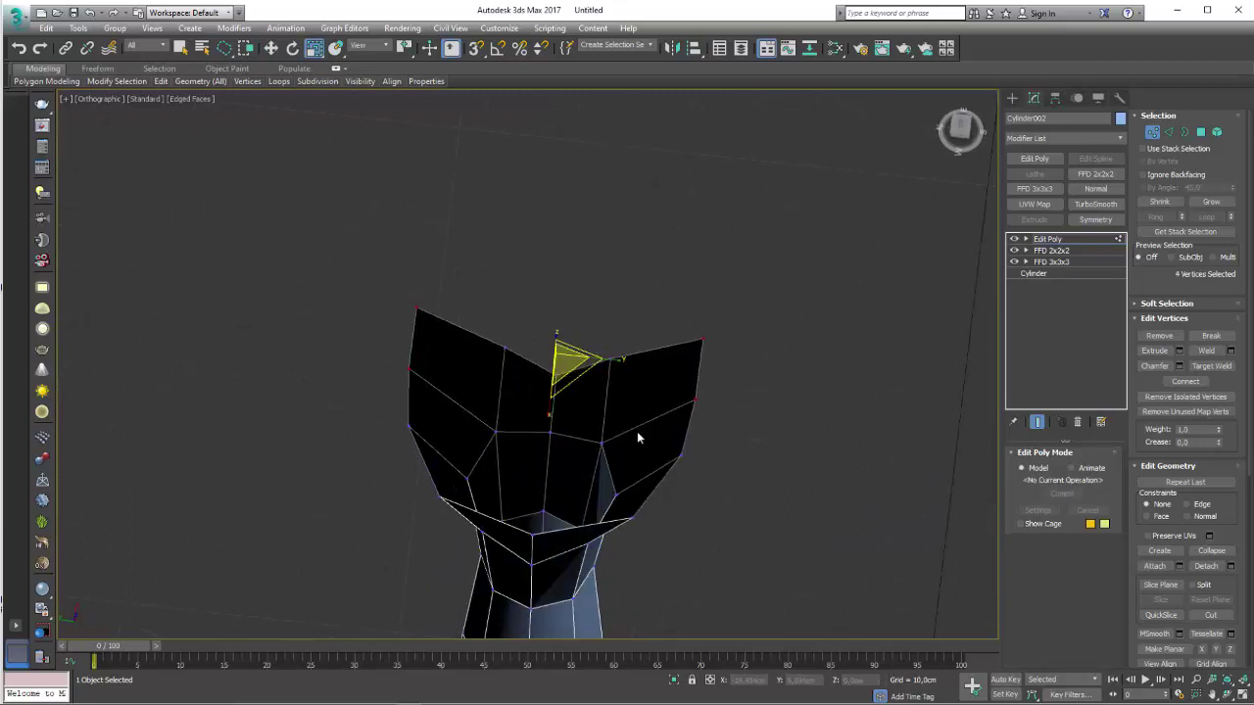
click(636, 435)
ctrl+click(504, 346)
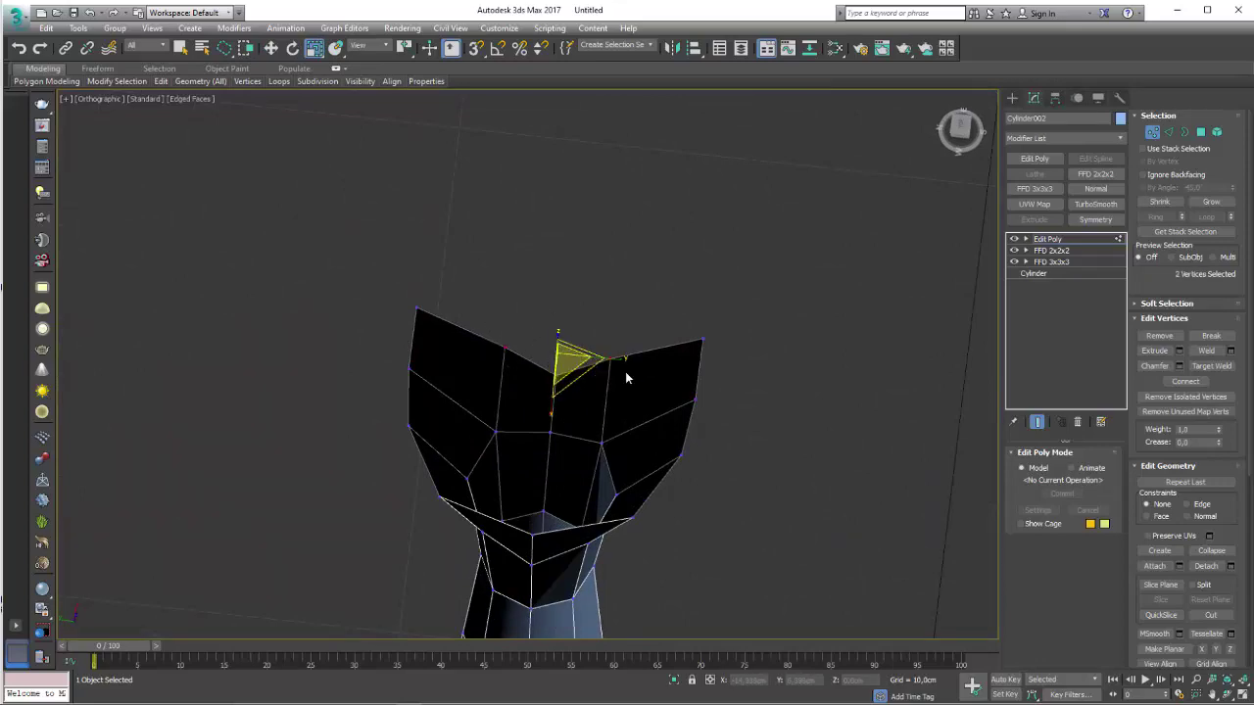
drag(621, 358, 644, 361)
mouse_move(693, 392)
alt+middle_down()
mouse_move(568, 406)
mouse_move(638, 440)
mouse_move(1065, 270)
alt+middle_up()
Step: Select the top rim edges and Bridge them to close the leg's open top
click(1169, 133)
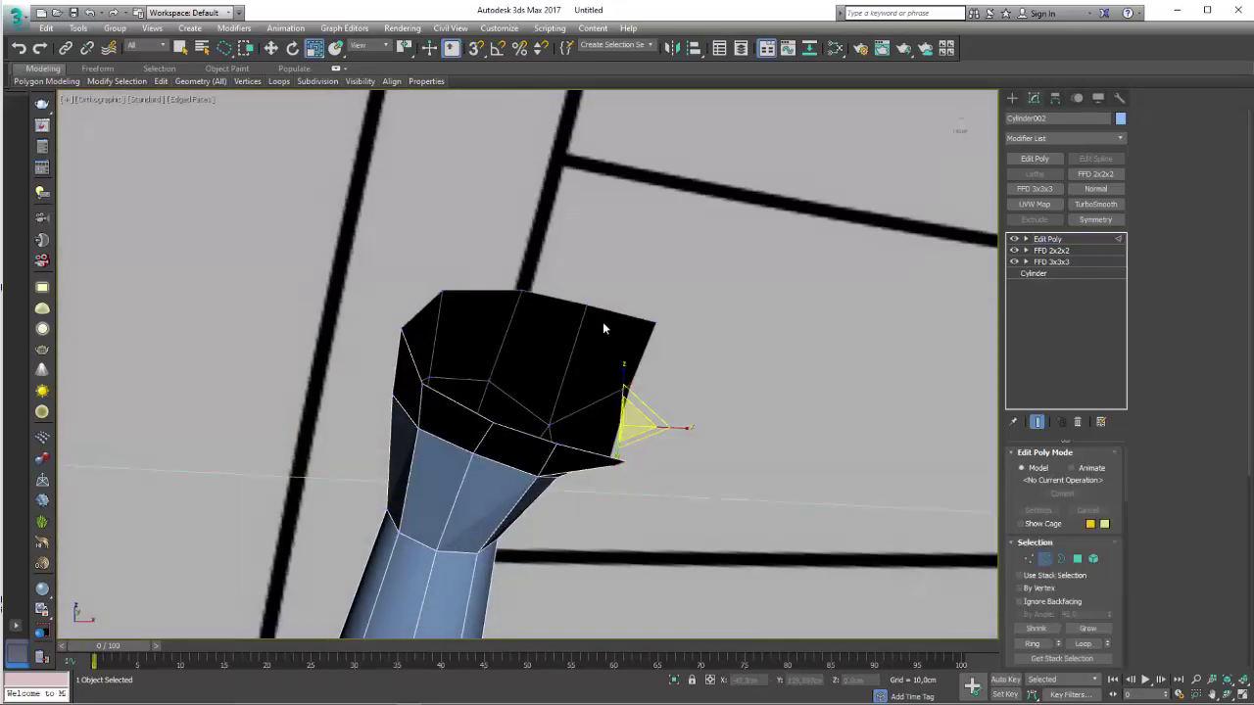
double_click(606, 321)
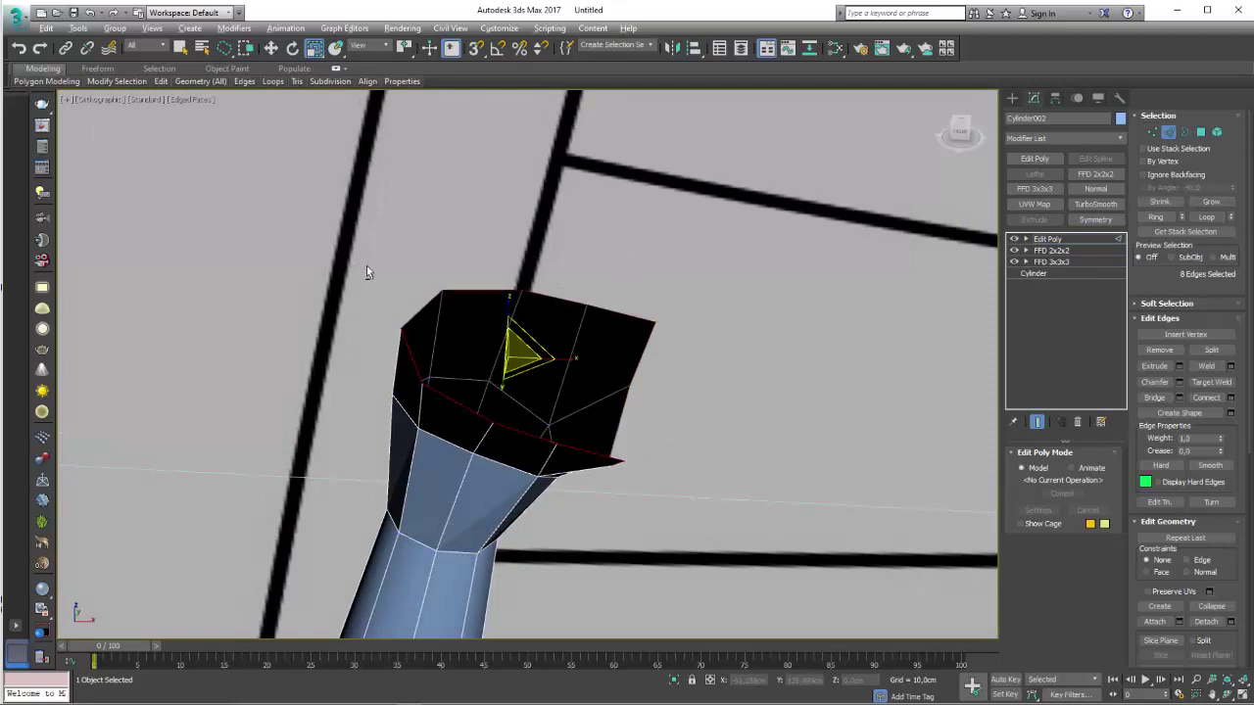
alt+click(417, 349)
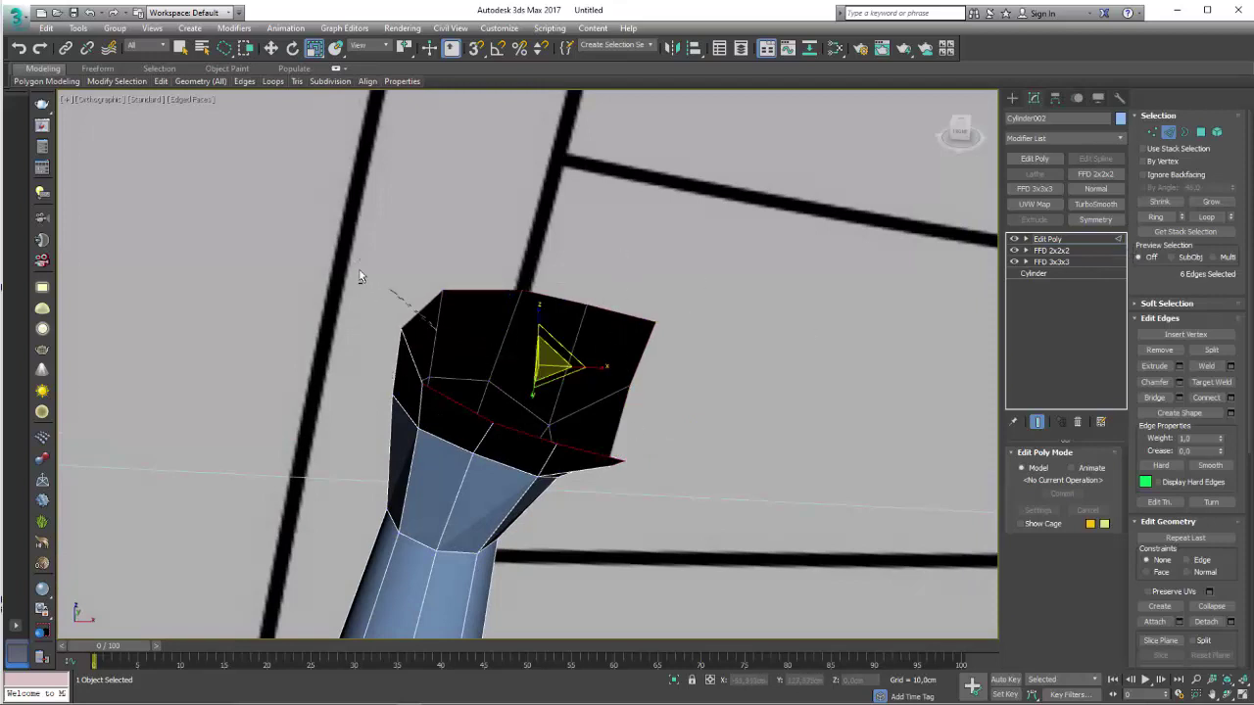
click(1154, 397)
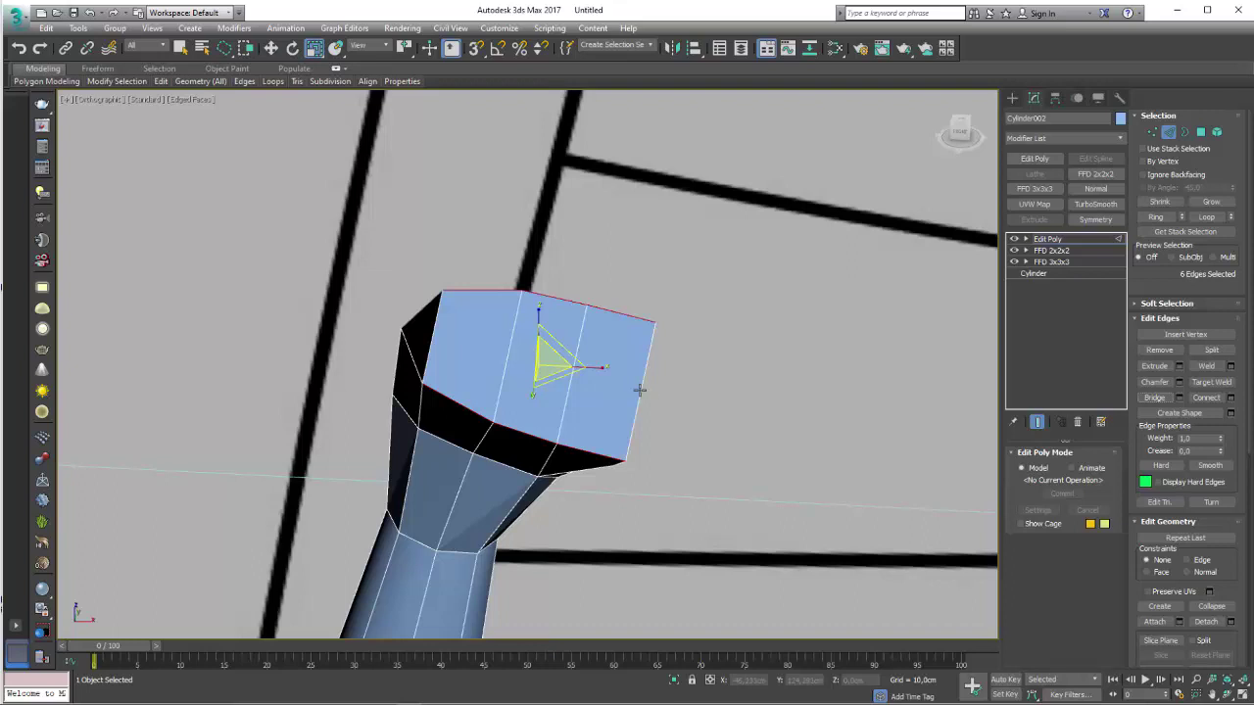
Step: Shift-drag the edge ring across the cap upward to extrude a block
click(639, 390)
click(1155, 217)
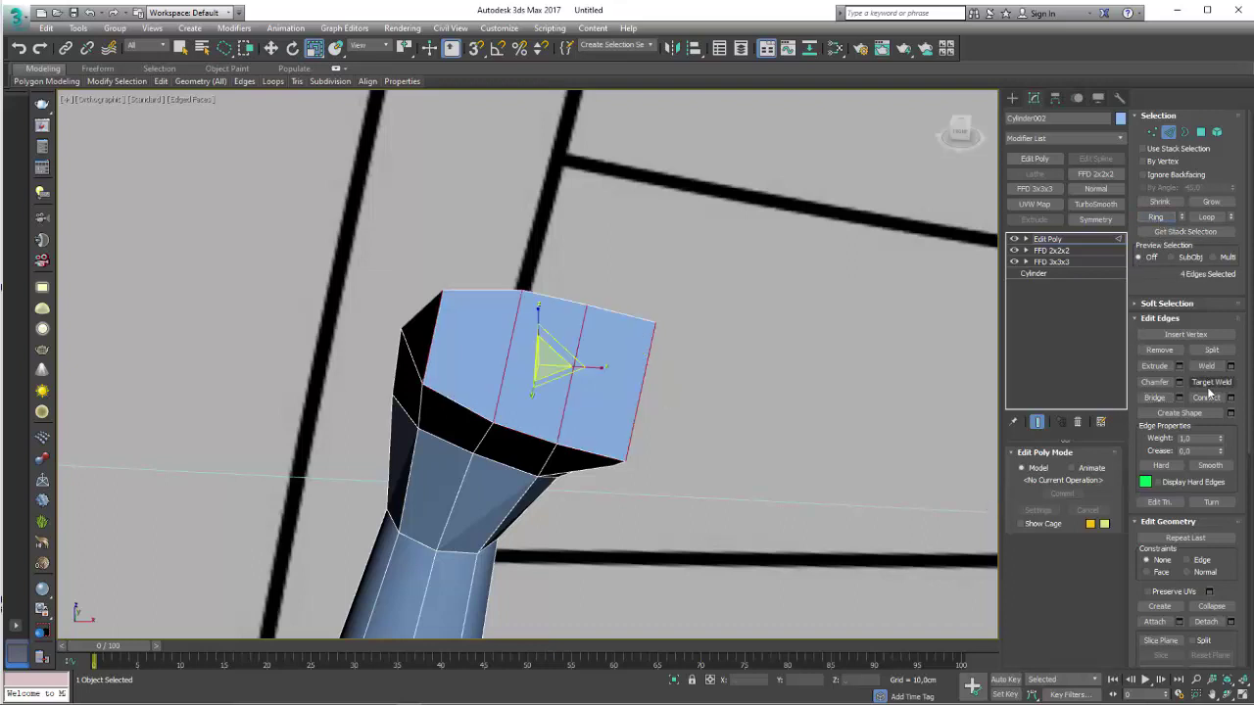
alt+middle_drag(588, 392, 592, 339)
key(w)
shift+drag(554, 347, 583, 265)
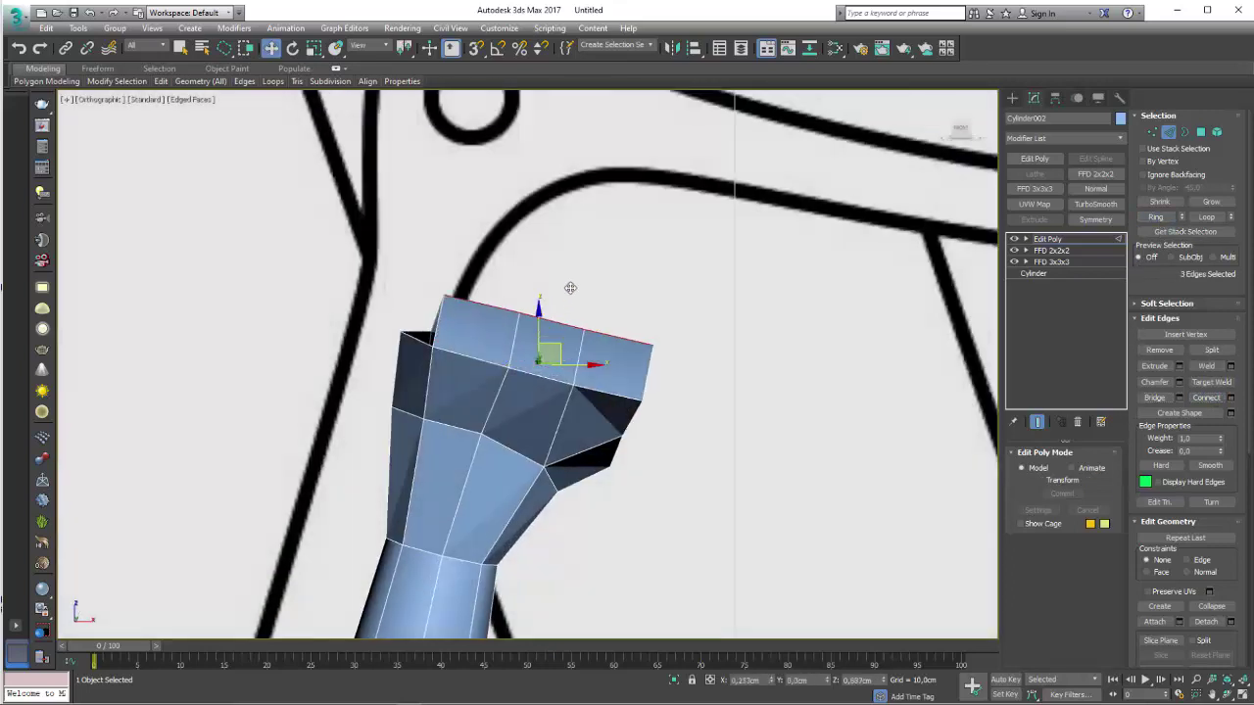
key(f)
key(z)
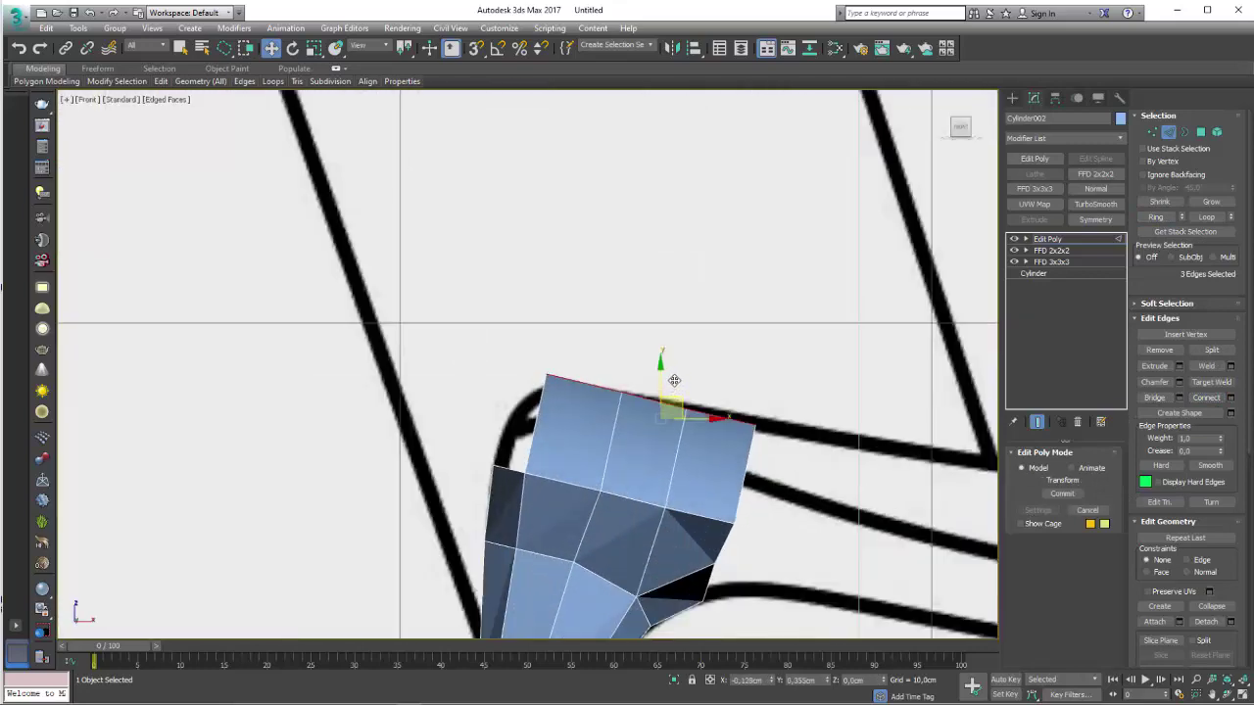
Step: Move the block's top vertices down and right to follow the armrest outline
click(1148, 139)
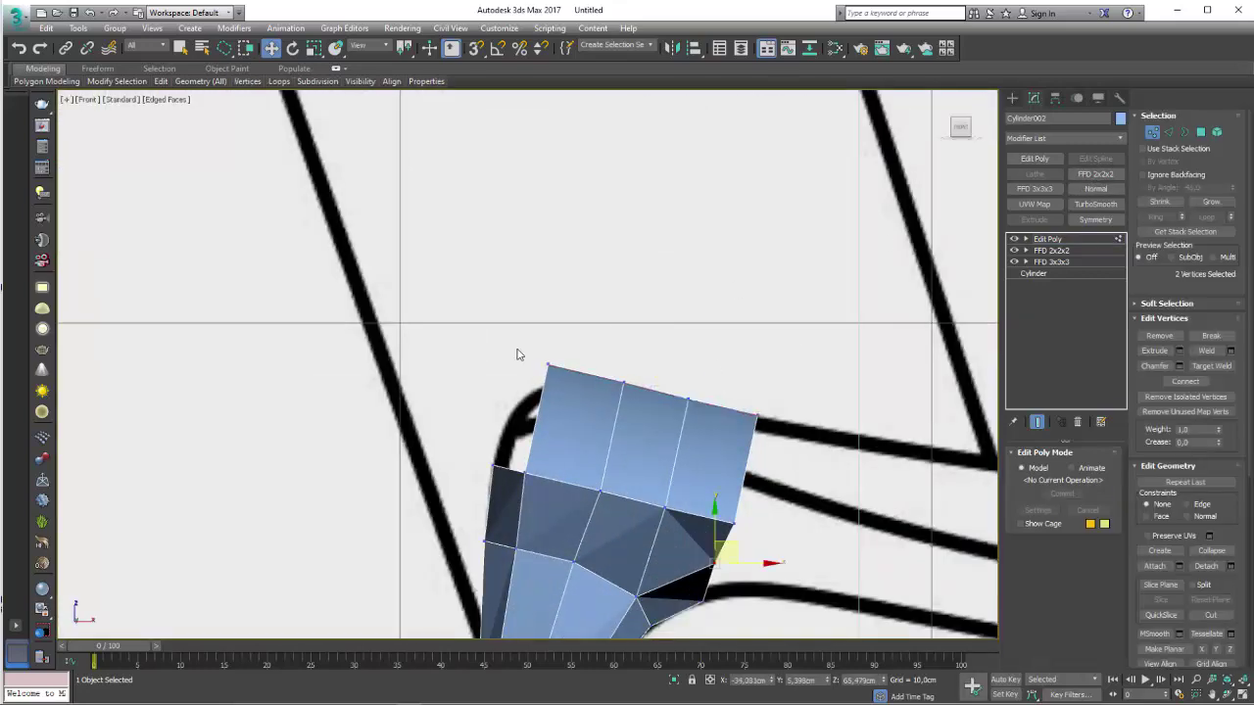
click(545, 359)
drag(569, 343, 569, 365)
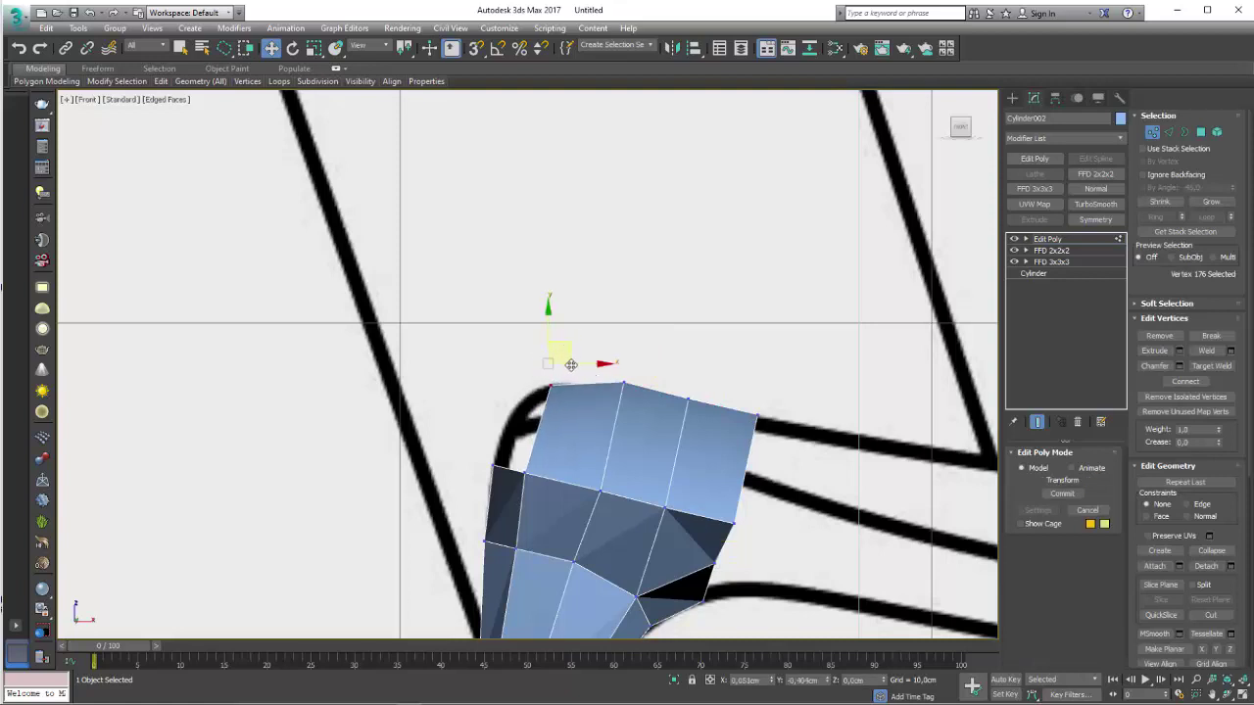
click(757, 418)
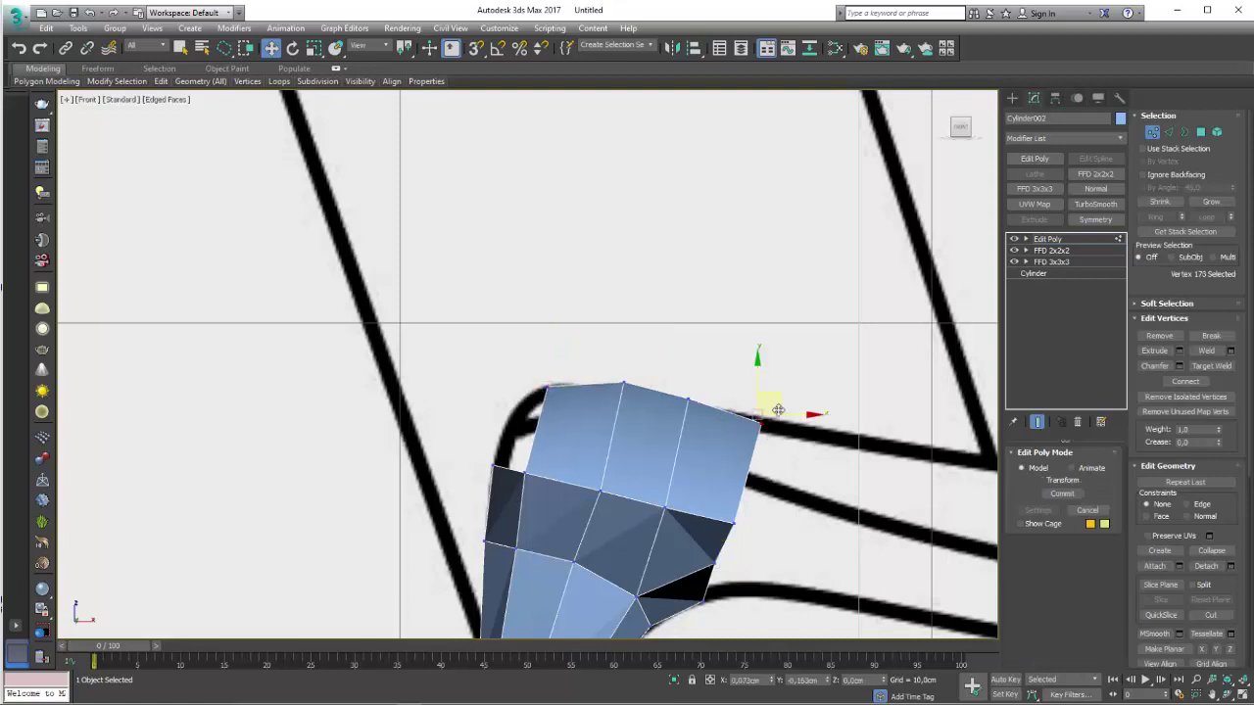
click(686, 402)
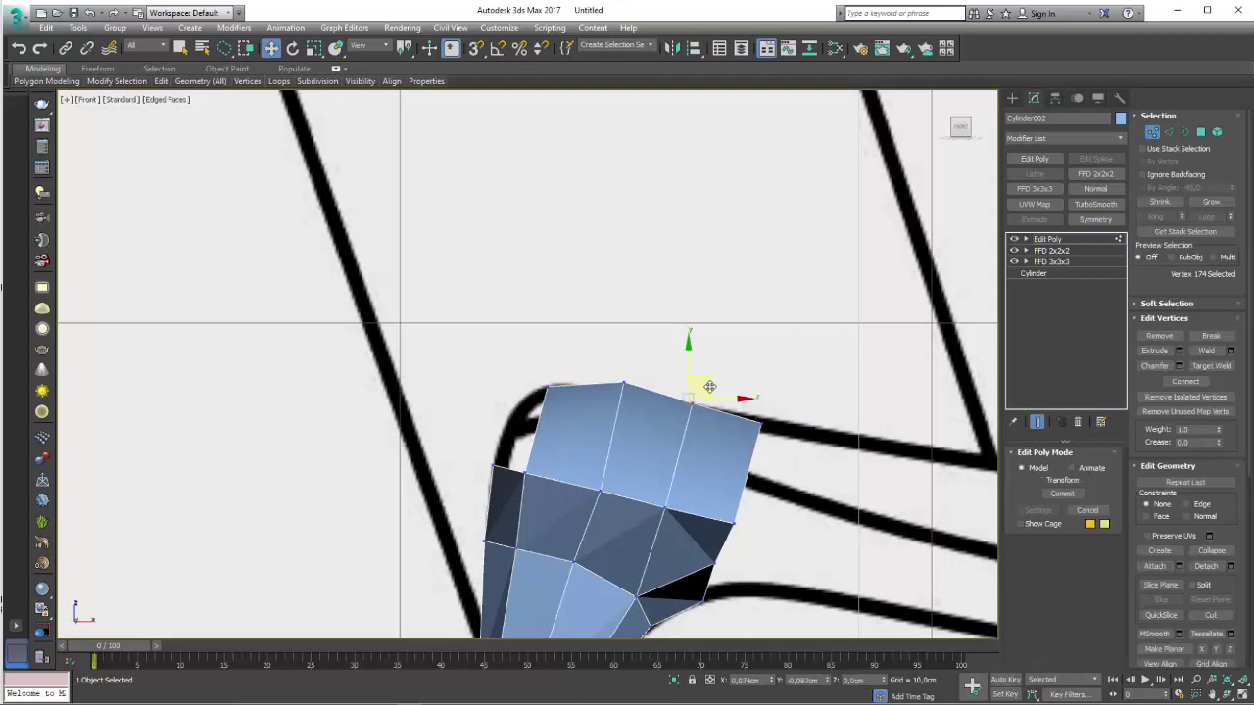
drag(645, 365, 640, 373)
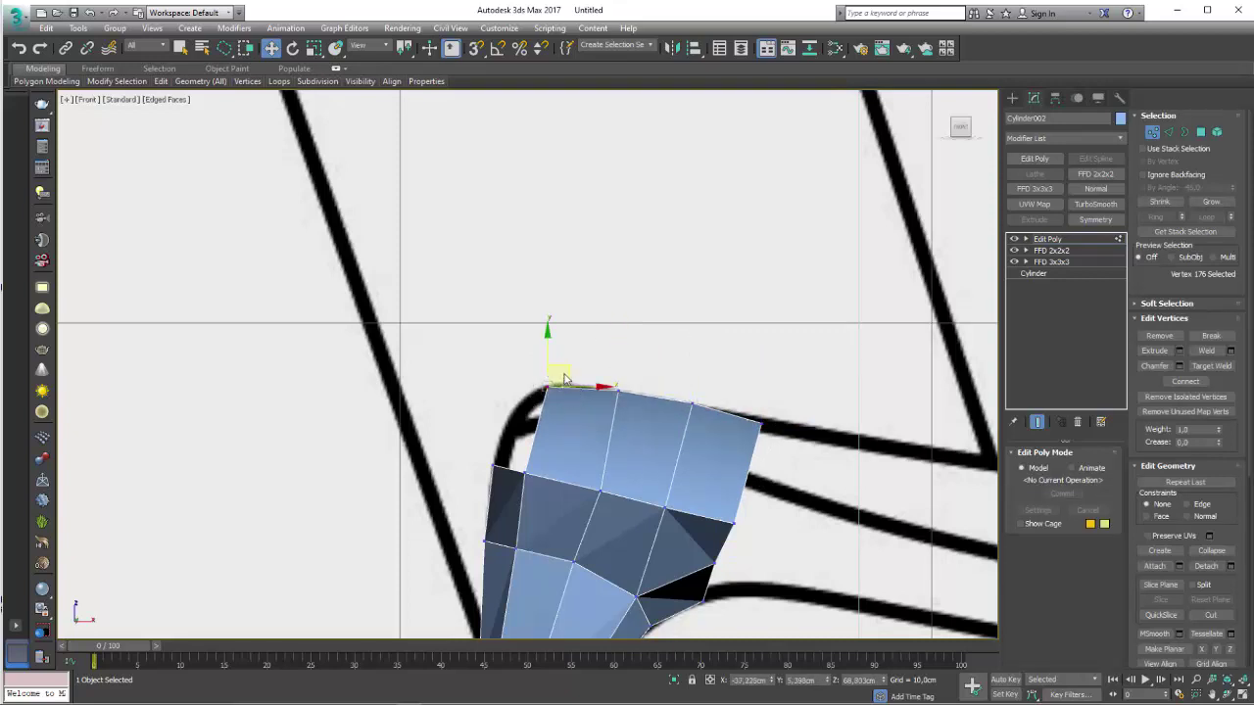
drag(564, 379, 572, 377)
Step: Connect the edges across the top faces to add a dividing edge loop
click(1168, 133)
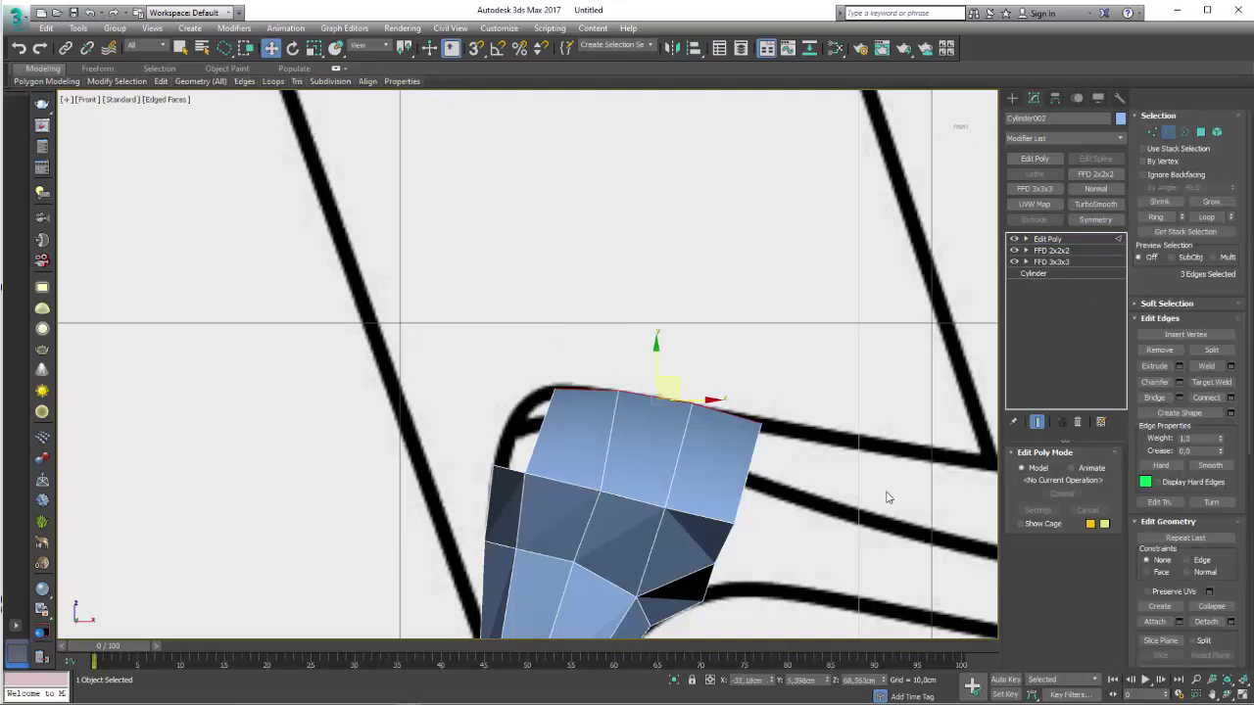
drag(451, 419, 460, 421)
alt+middle_drag(686, 411, 856, 400)
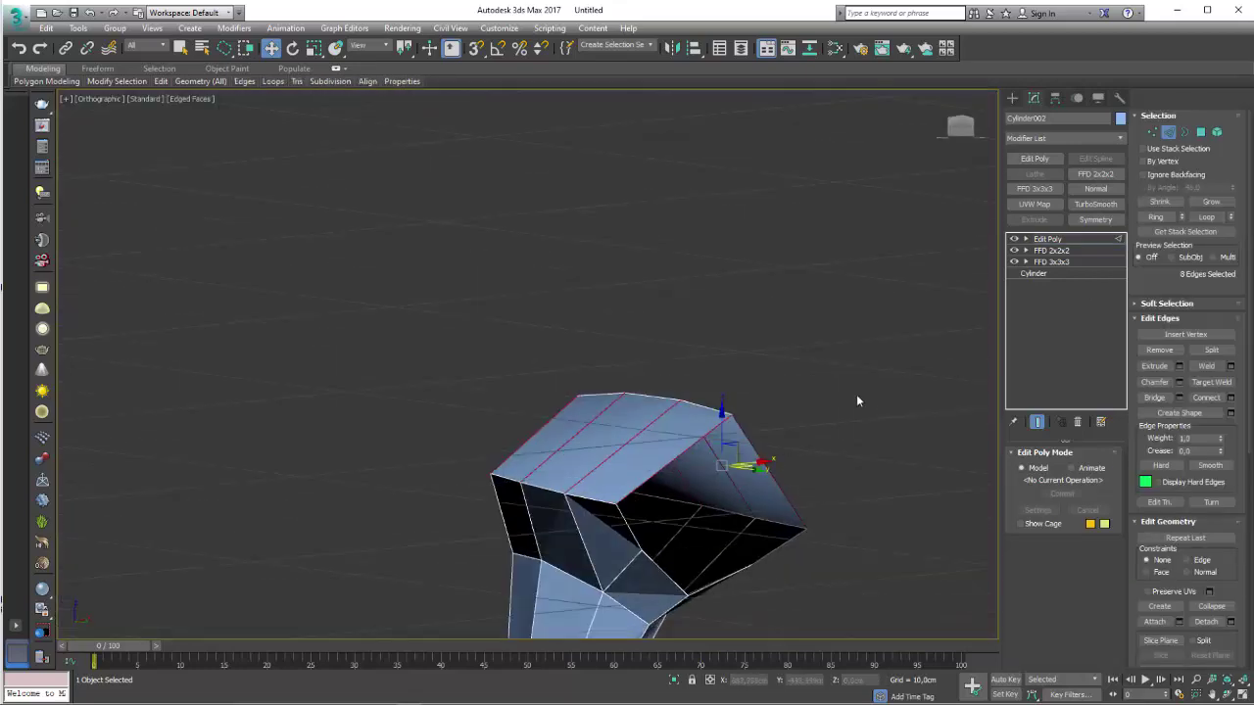
click(1205, 397)
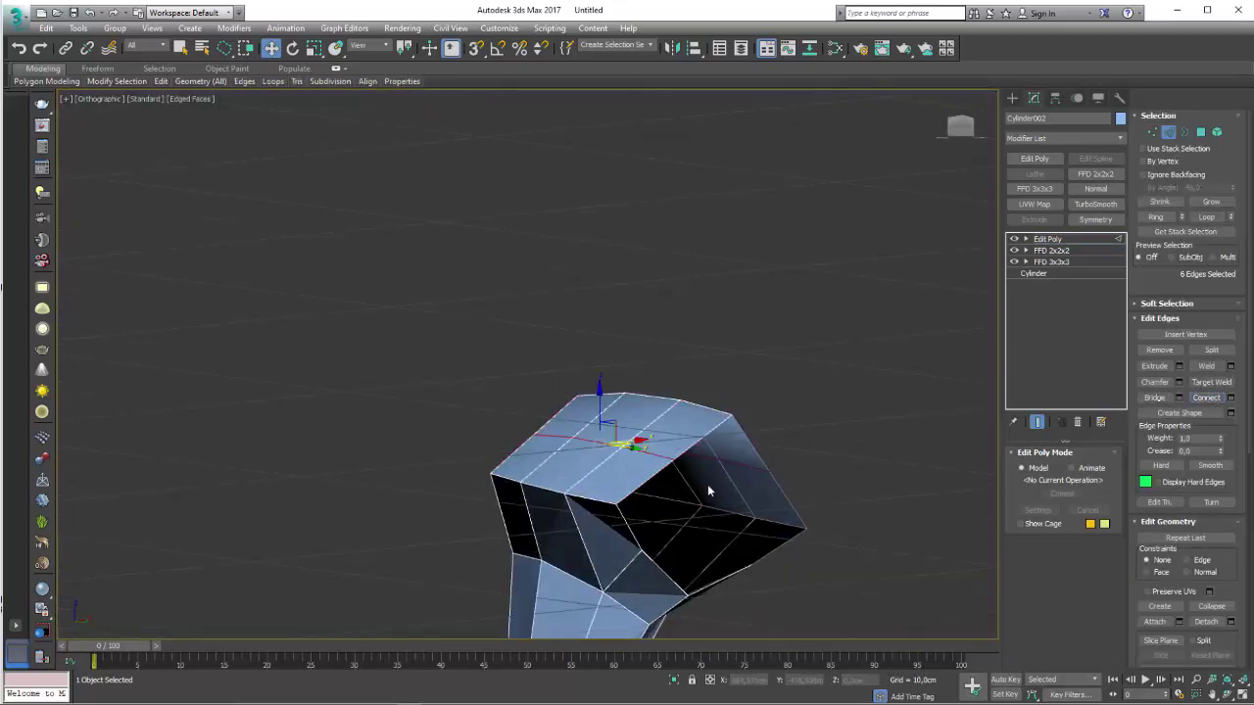
Step: Scale the new edge loop across the leg top outward so the top bulges
key(f)
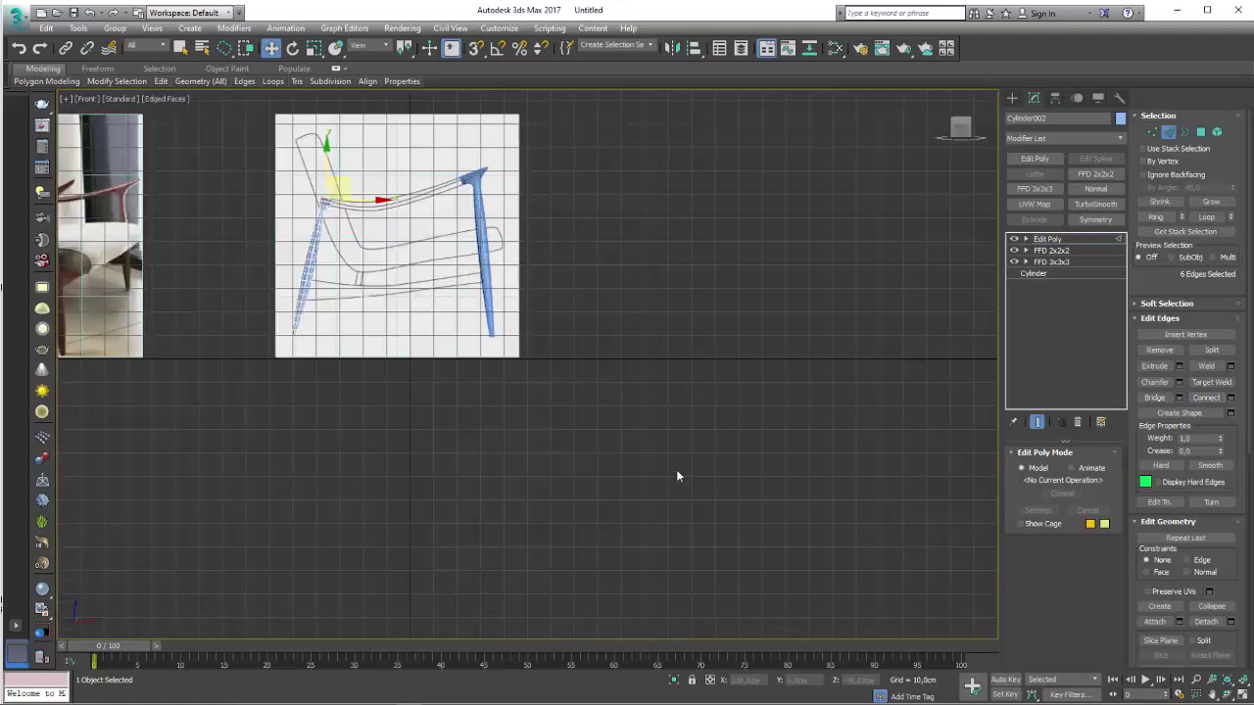
key(z)
scroll(628, 313, down, 3)
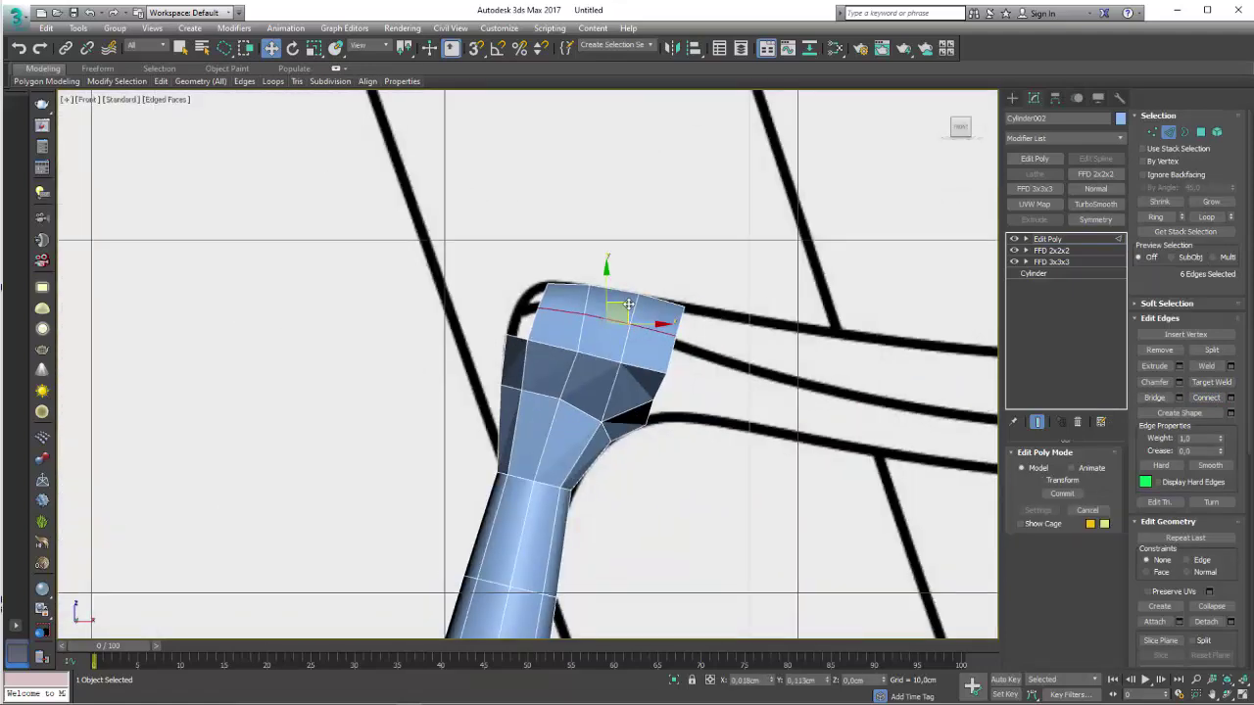
alt+middle_drag(627, 309, 595, 338)
scroll(595, 343, up, 5)
key(r)
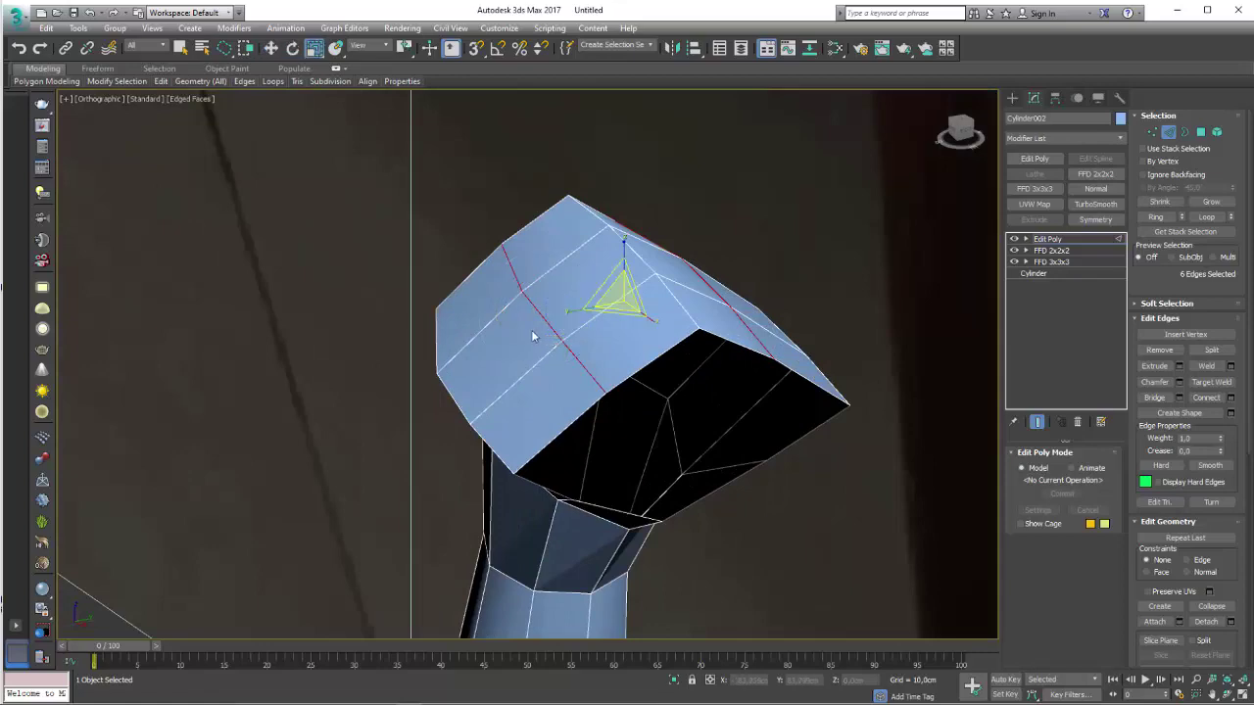
drag(571, 310, 513, 320)
Step: Orbit and zoom to compare the flared leg top against the chair reference photo
mouse_move(513, 320)
alt+middle_down()
mouse_move(561, 345)
mouse_move(653, 330)
mouse_move(693, 353)
alt+middle_up()
scroll(693, 353, down, 3)
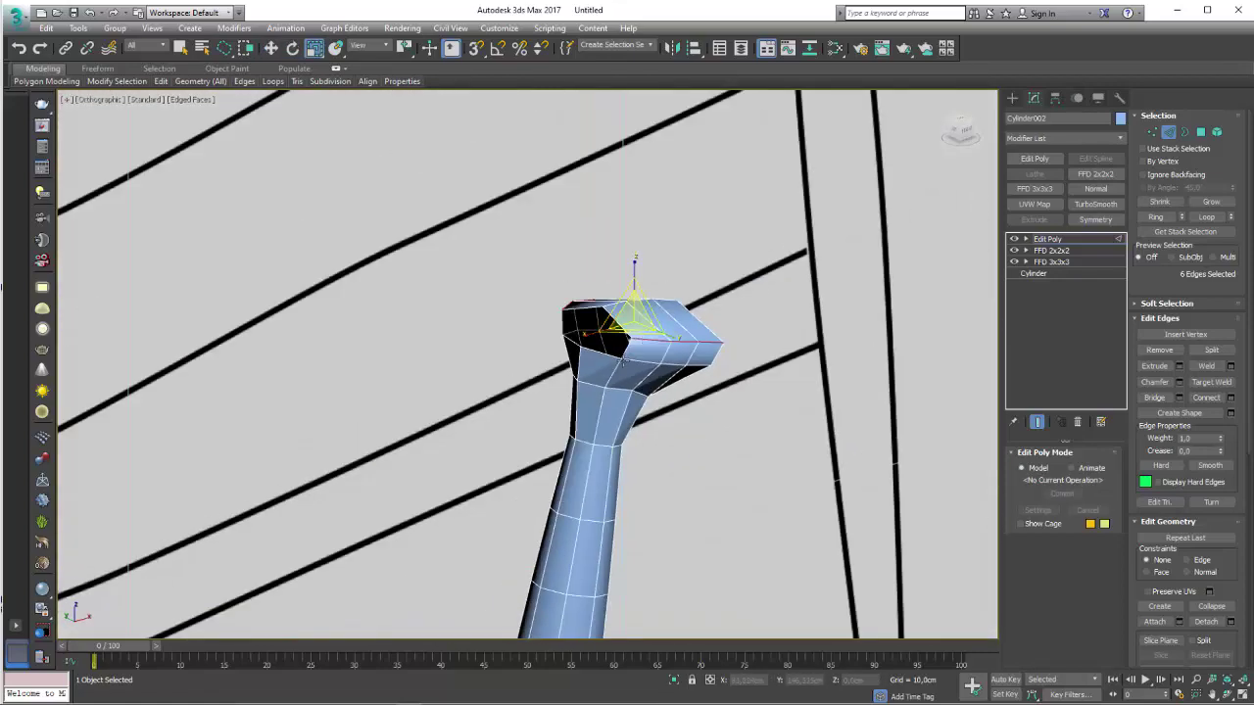
scroll(666, 411, down, 3)
scroll(639, 463, down, 3)
alt+middle_drag(454, 428, 439, 332)
scroll(411, 302, up, 2)
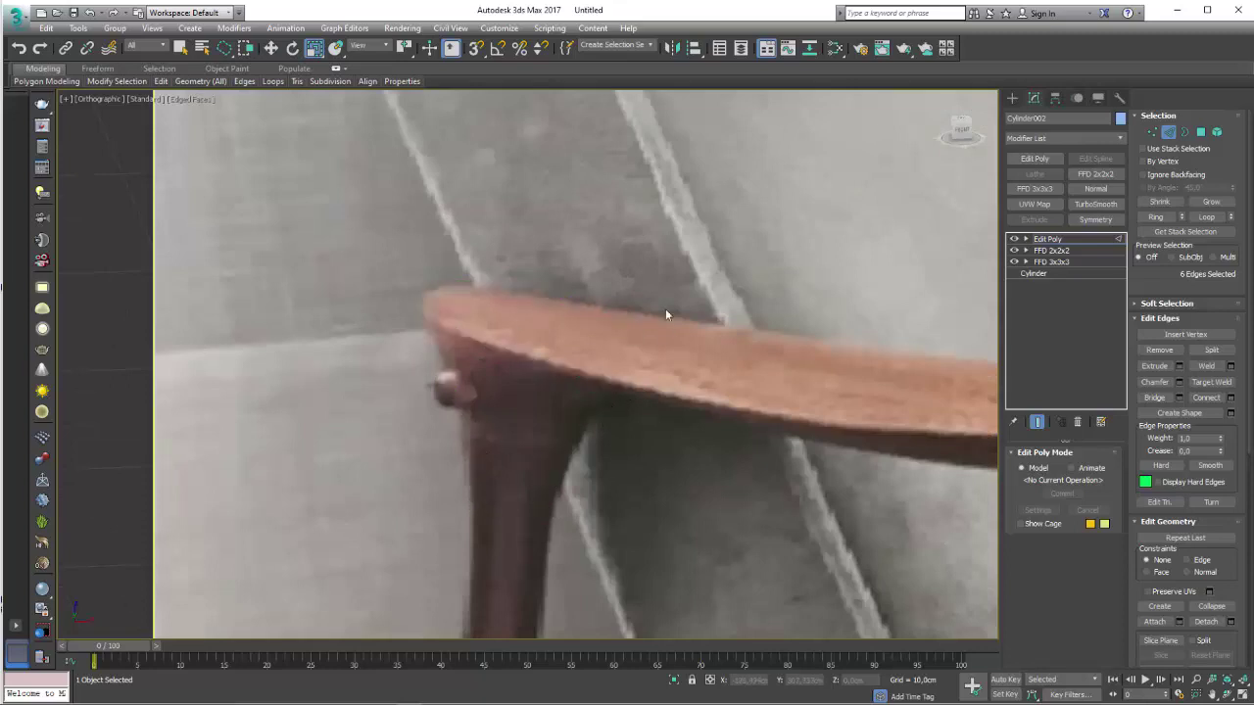
scroll(588, 328, down, 1)
scroll(503, 344, down, 2)
scroll(588, 362, up, 2)
scroll(526, 378, up, 1)
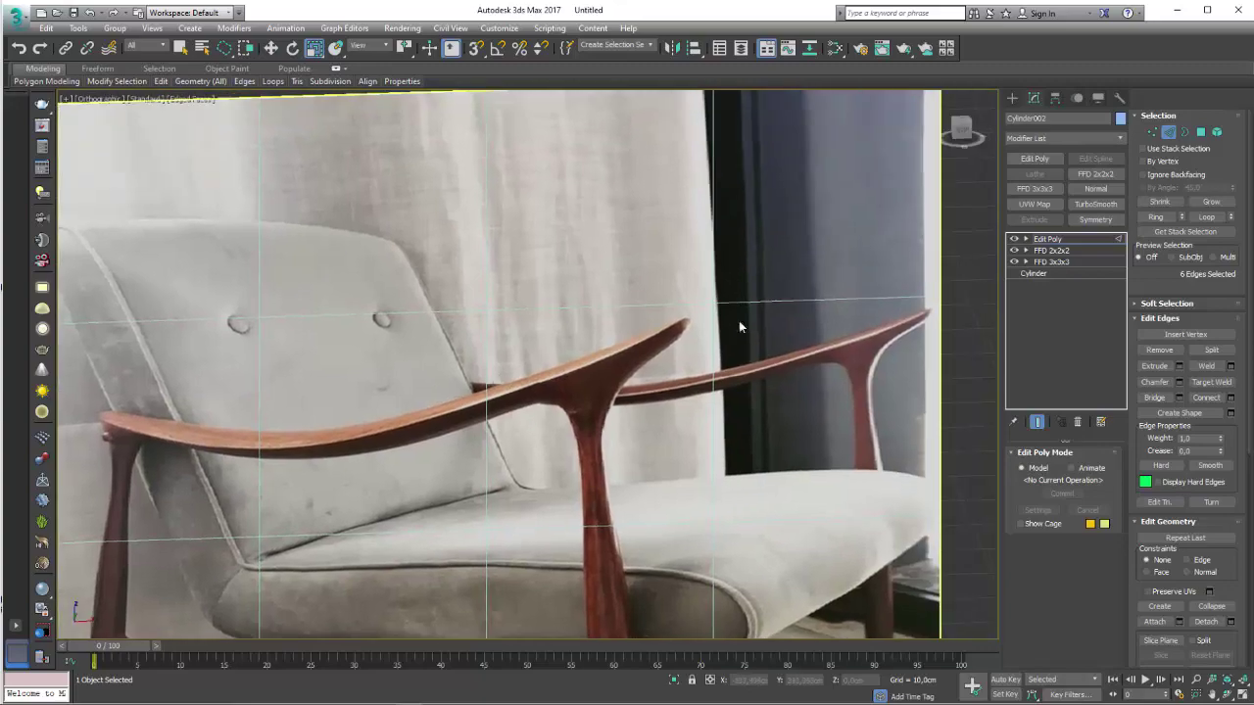
scroll(739, 367, down, 3)
middle_drag(637, 411, 559, 364)
scroll(792, 343, up, 3)
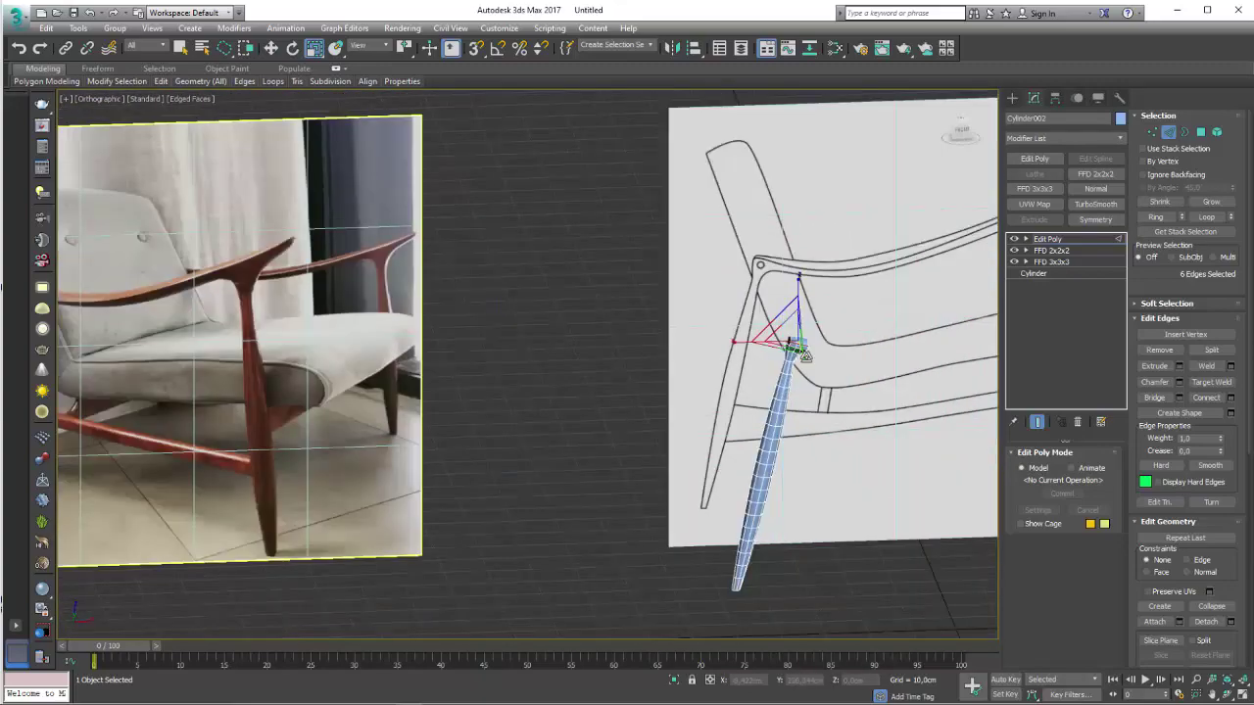
scroll(803, 357, up, 2)
alt+middle_drag(814, 361, 815, 346)
Step: Switch Cylinder002 from Border through Edge to Vertex level and zoom onto the top corner vertex
scroll(816, 346, up, 2)
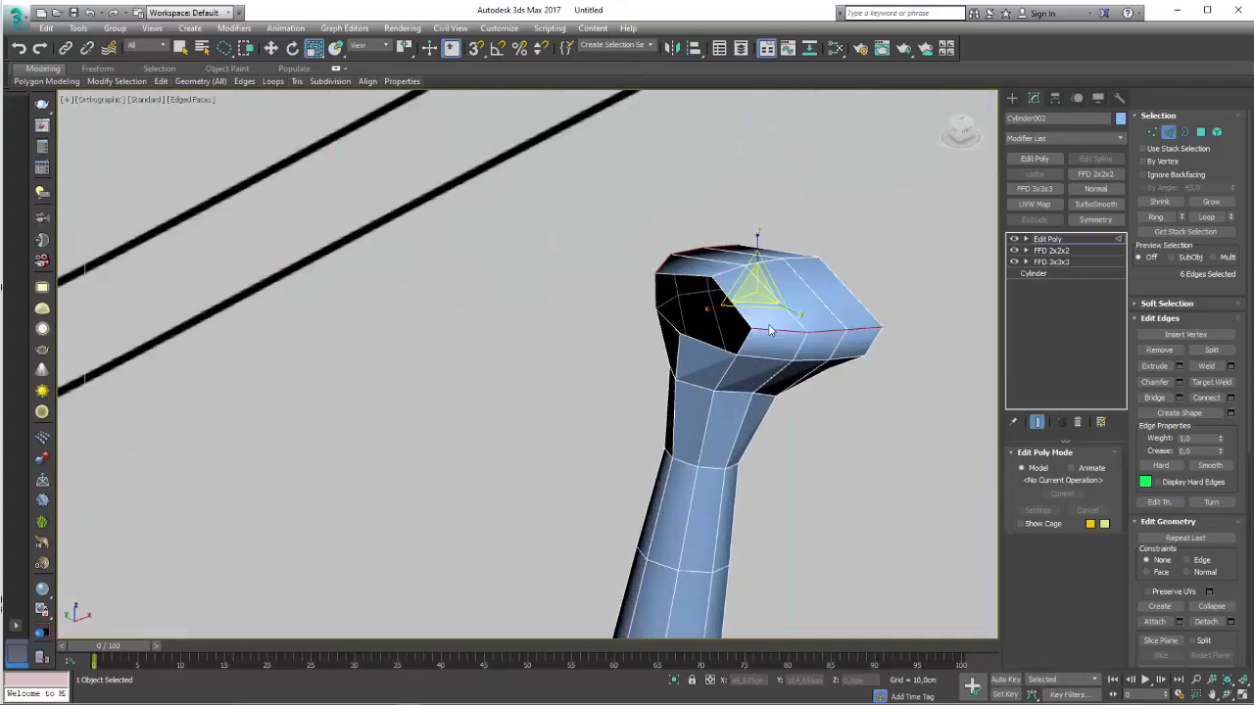
scroll(882, 313, up, 2)
click(1184, 133)
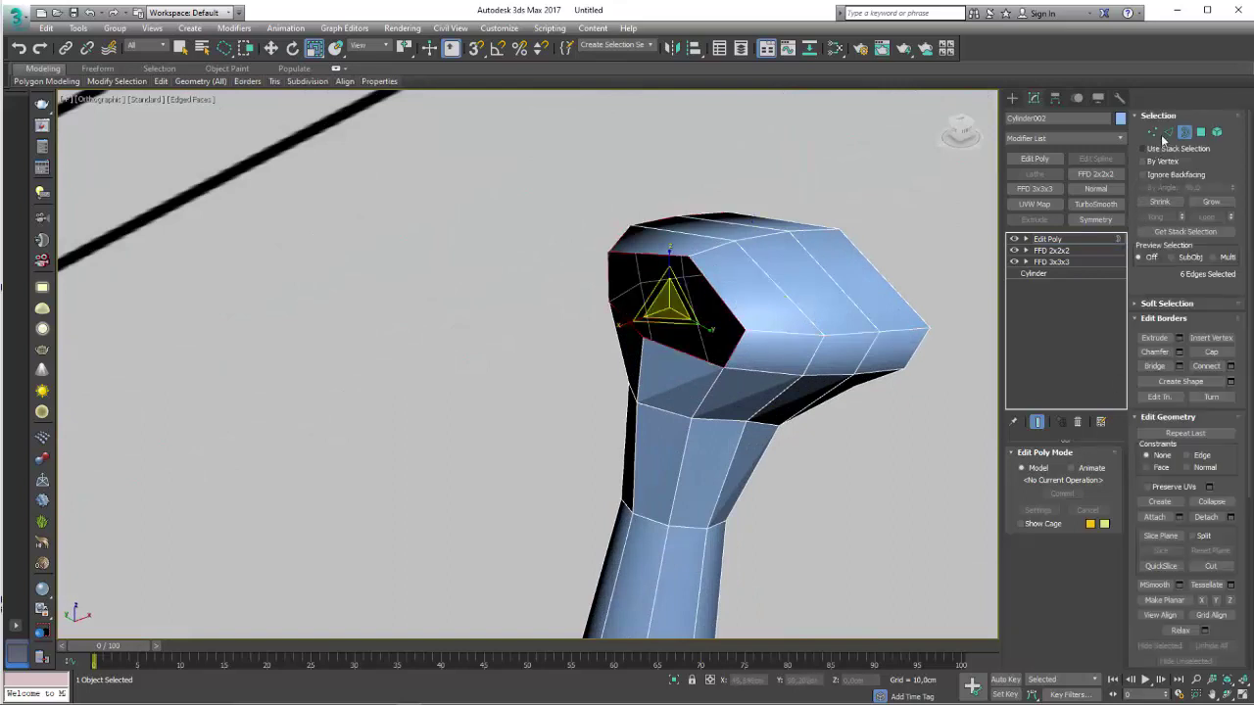
click(1167, 132)
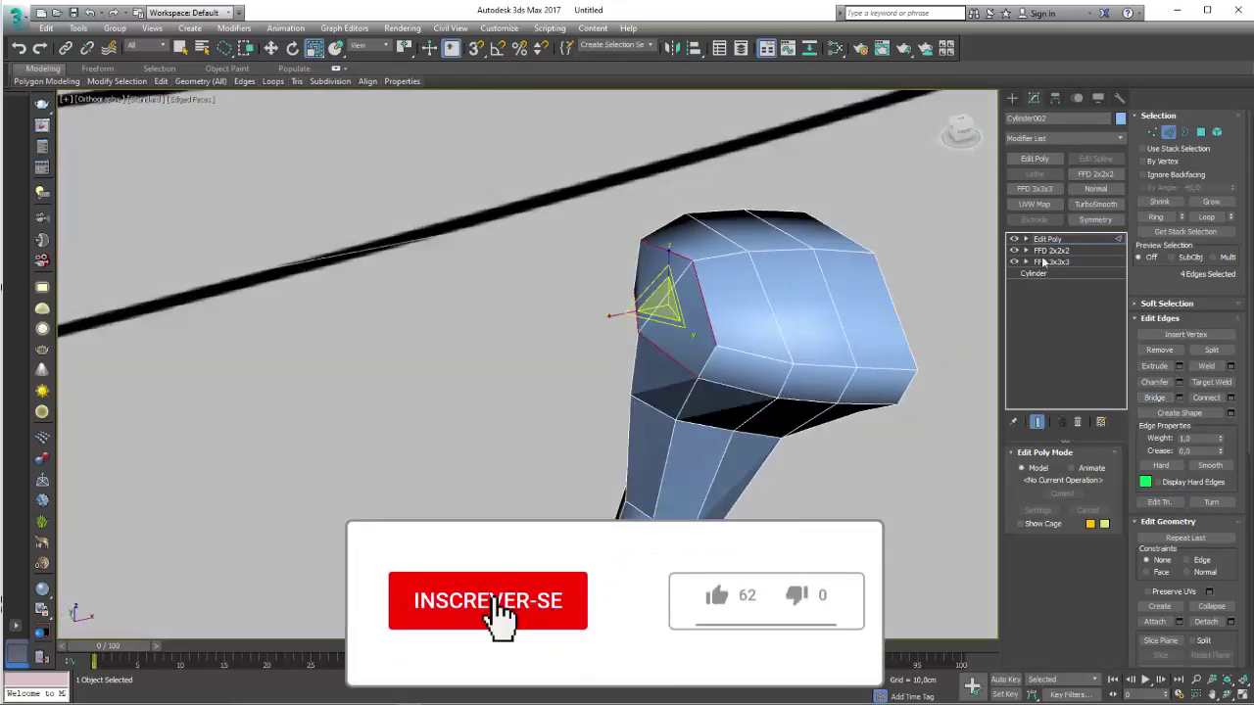
click(1152, 132)
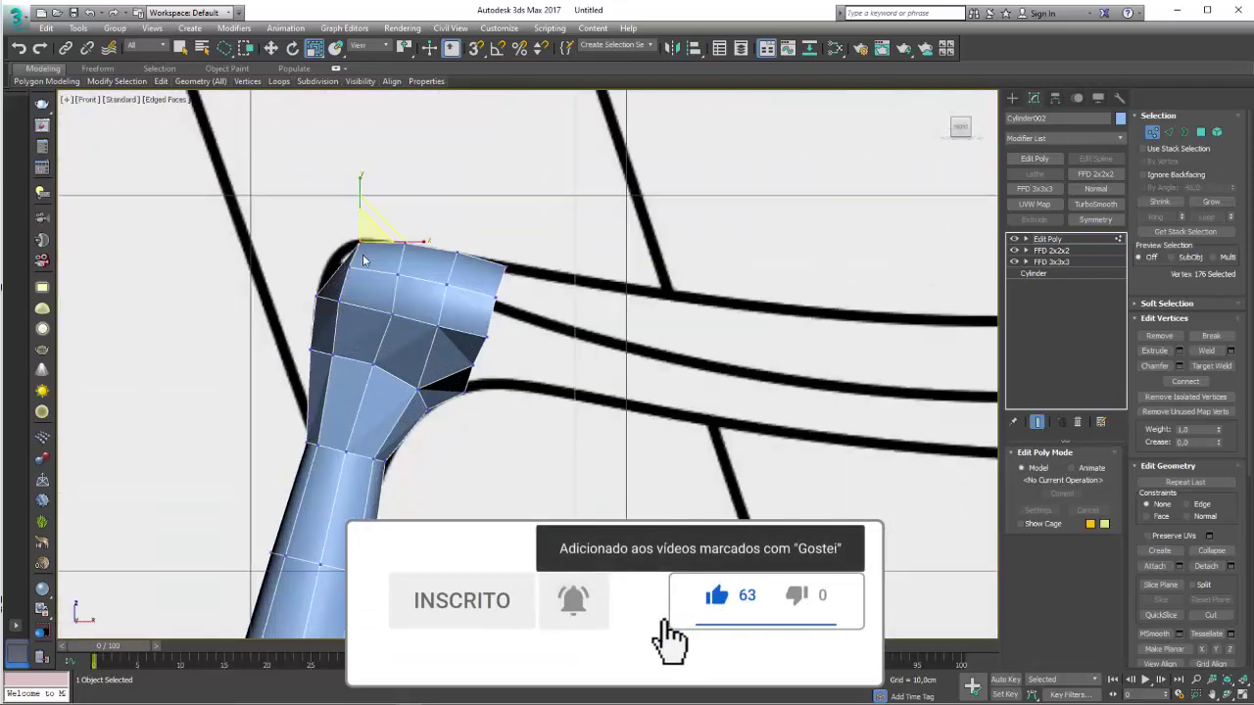
scroll(362, 260, up, 5)
scroll(363, 260, up, 4)
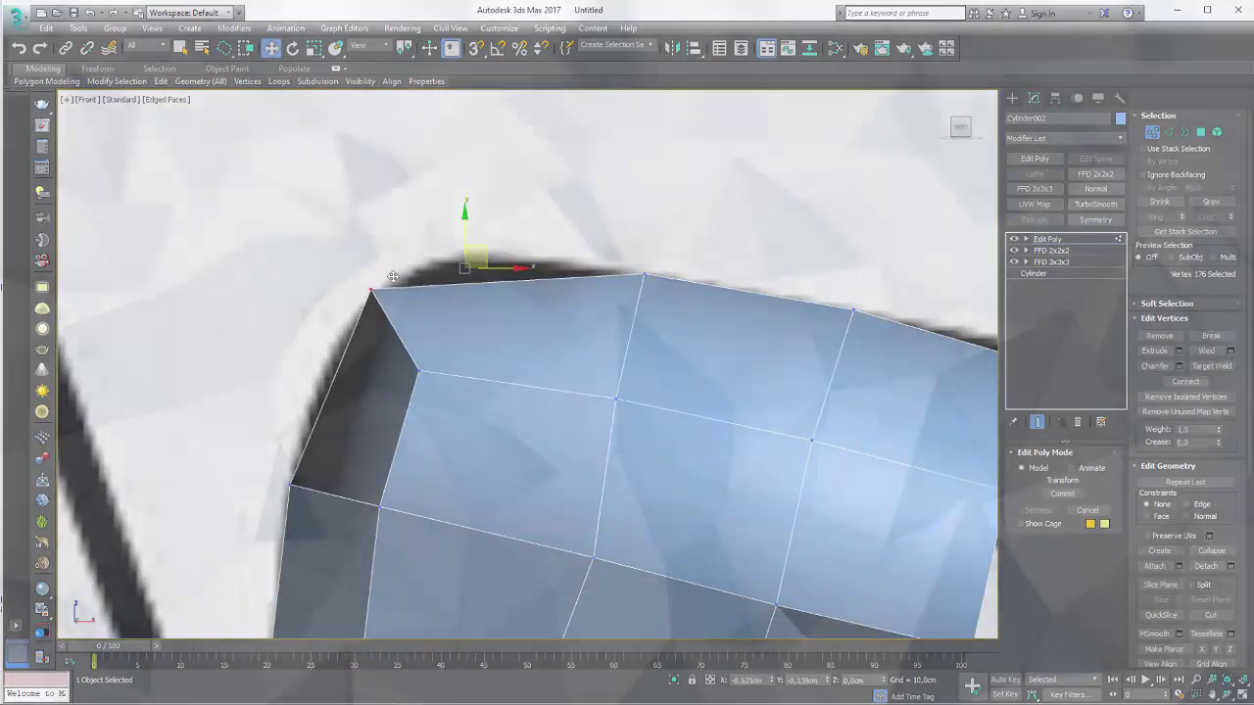